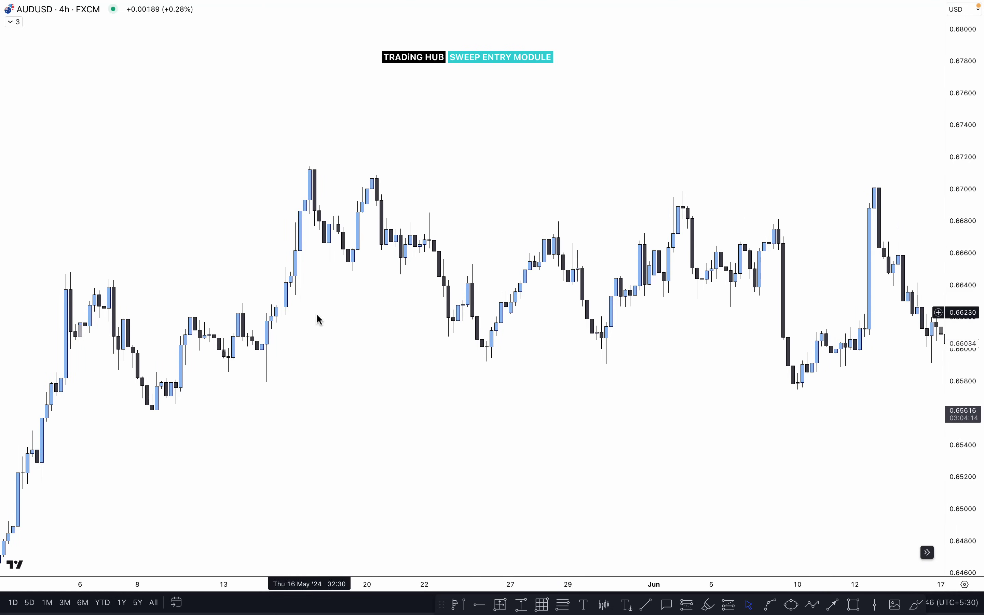
Draw a dashed trend line at 0.66489 from the 3 May swing high to 14 May and label it "BOS"
drag(328, 312, 335, 308)
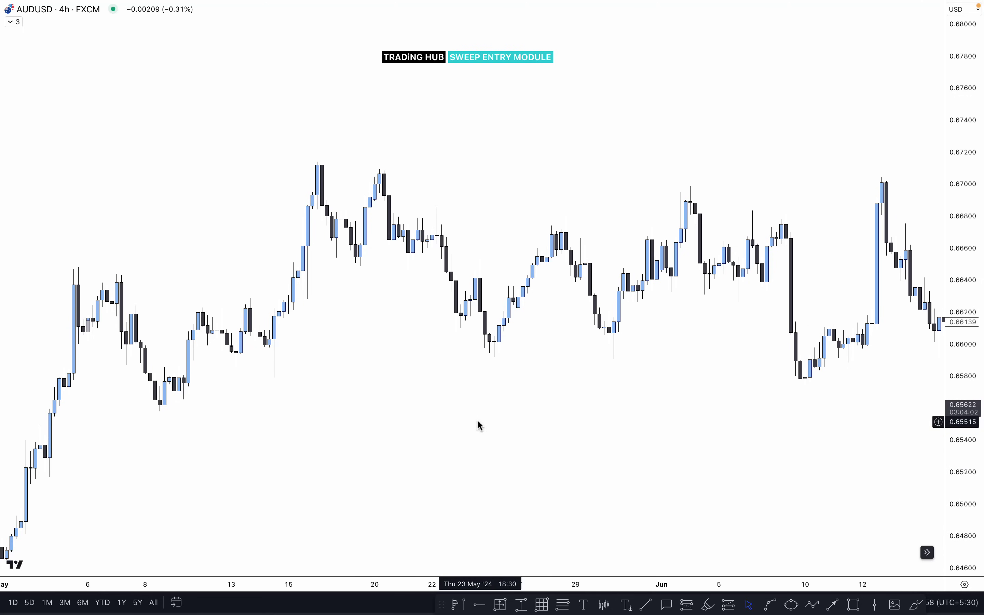
click(646, 605)
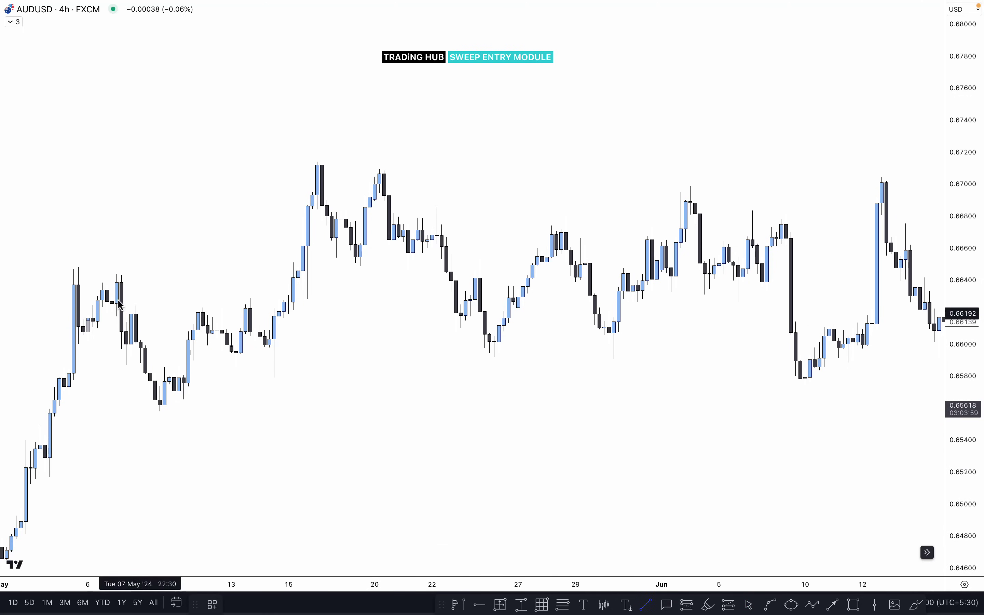
click(79, 266)
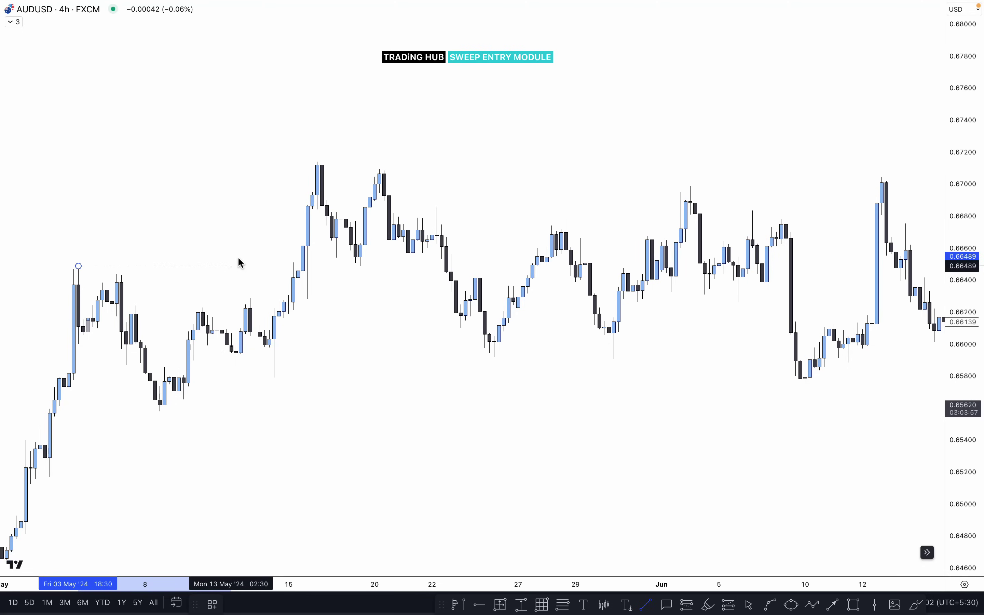
click(265, 263)
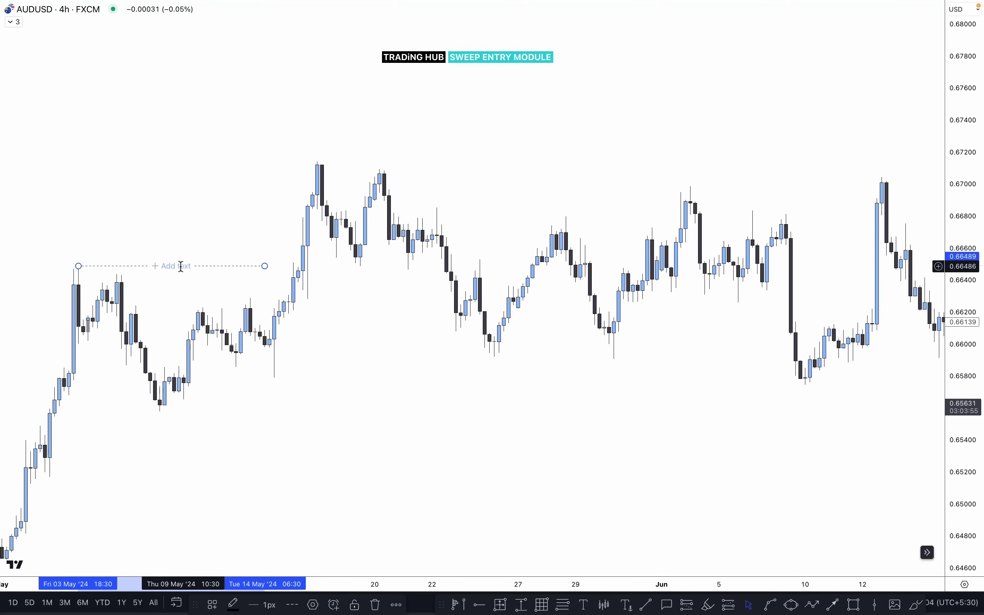
click(181, 266)
text(BOS)
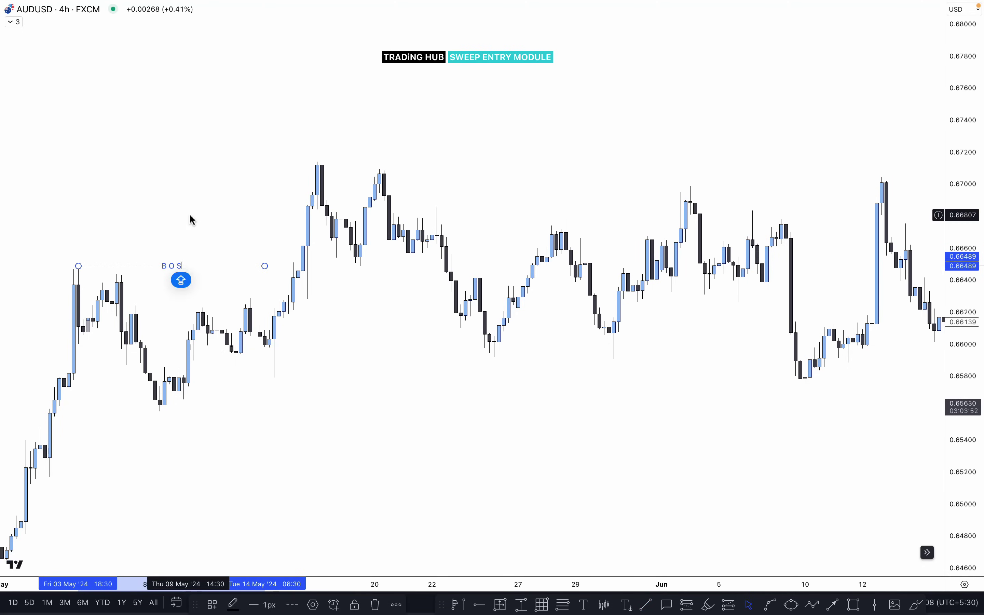
click(190, 216)
Mark the 3 May swing high with a pink highlighter dot and the 8 May swing low with a grey one
click(708, 605)
click(78, 267)
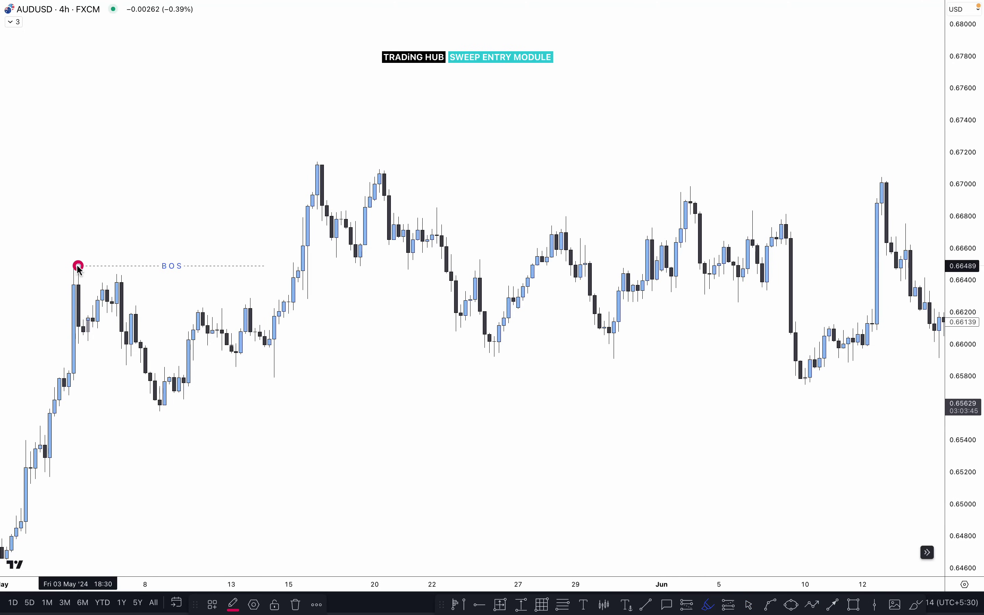
click(233, 603)
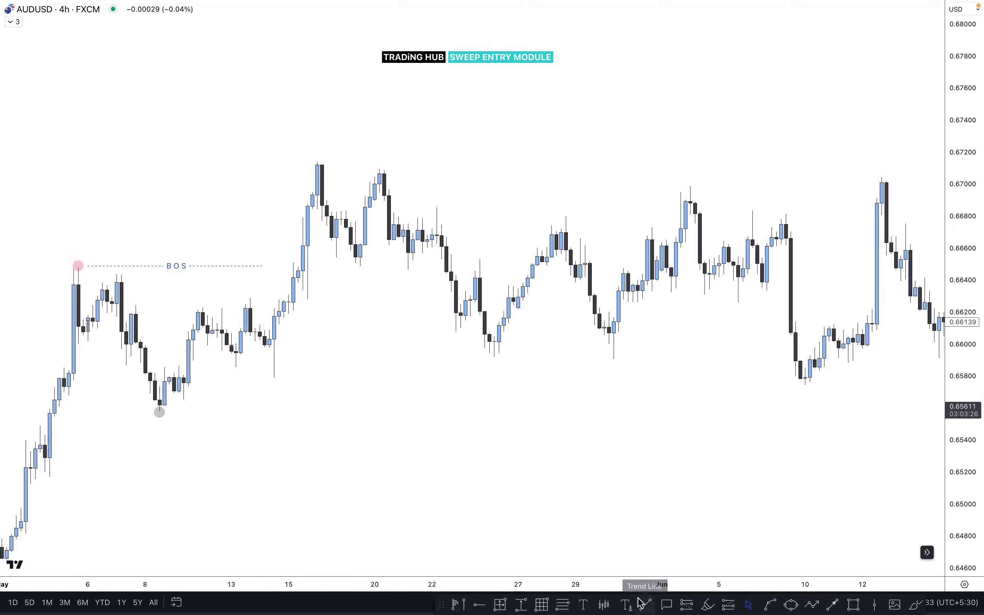
Draw a dashed line at 0.65662 from the 3 May candle low towards 8 May, label it "X" and shorten its end slightly
click(643, 604)
click(69, 398)
click(151, 398)
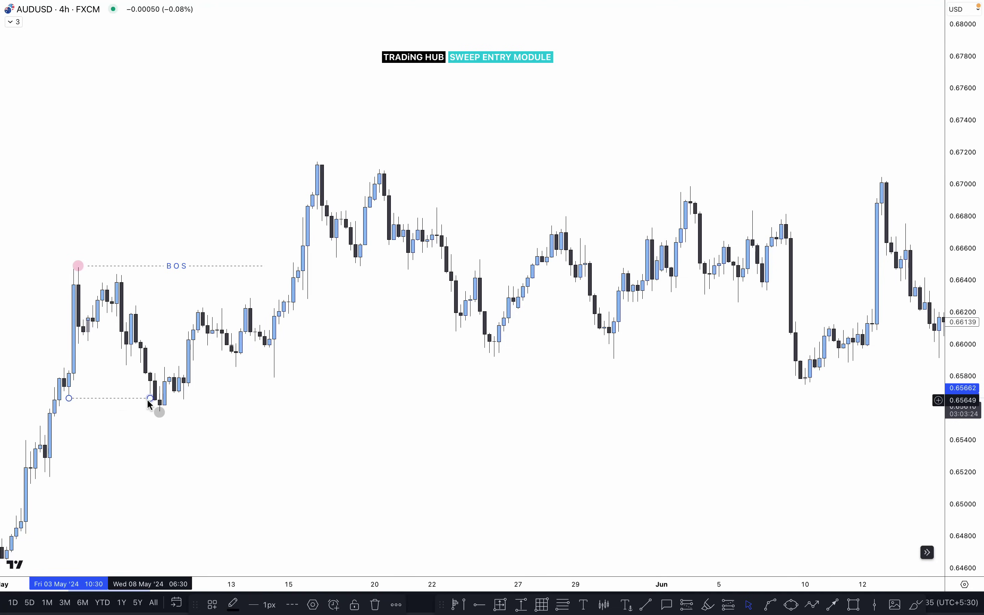
click(118, 399)
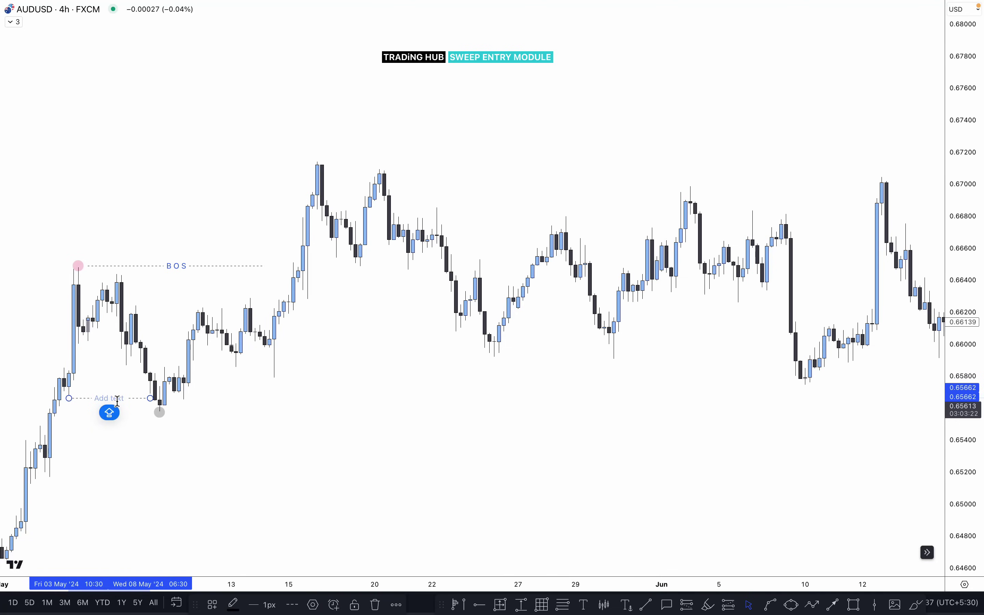
text(X)
click(259, 419)
drag(150, 398, 135, 400)
click(280, 406)
Copy the pink dot onto the mid-May peak and the "X" line to the candle low beneath that peak
super+drag(79, 268, 320, 152)
click(104, 400)
drag(104, 404, 307, 300)
shift+drag(360, 356, 383, 315)
click(415, 336)
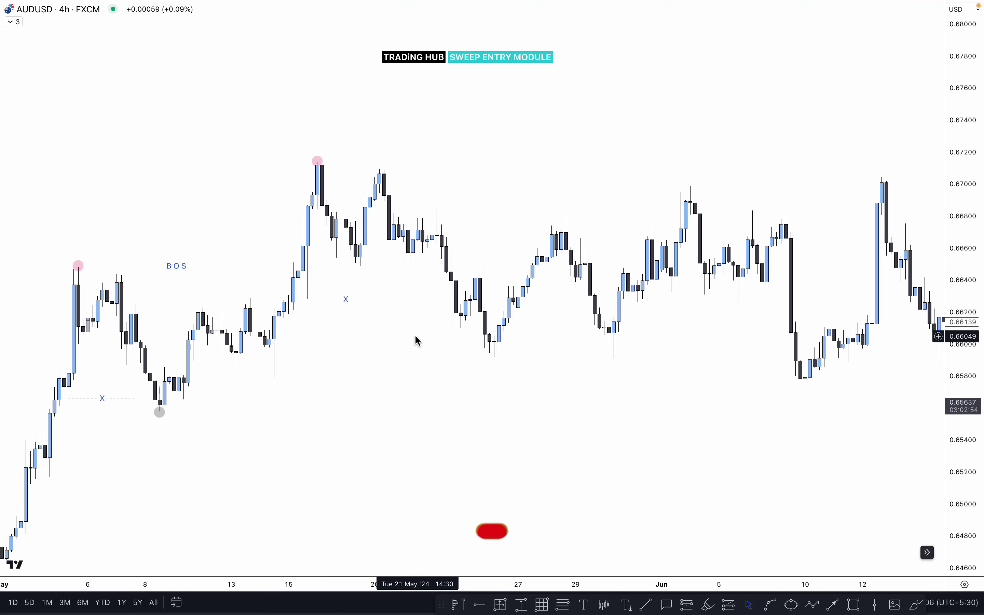
Circle the 8 May low and the 22–23 May dip below the upper "X" line with yellow ellipses, extending that line to the dip
click(792, 606)
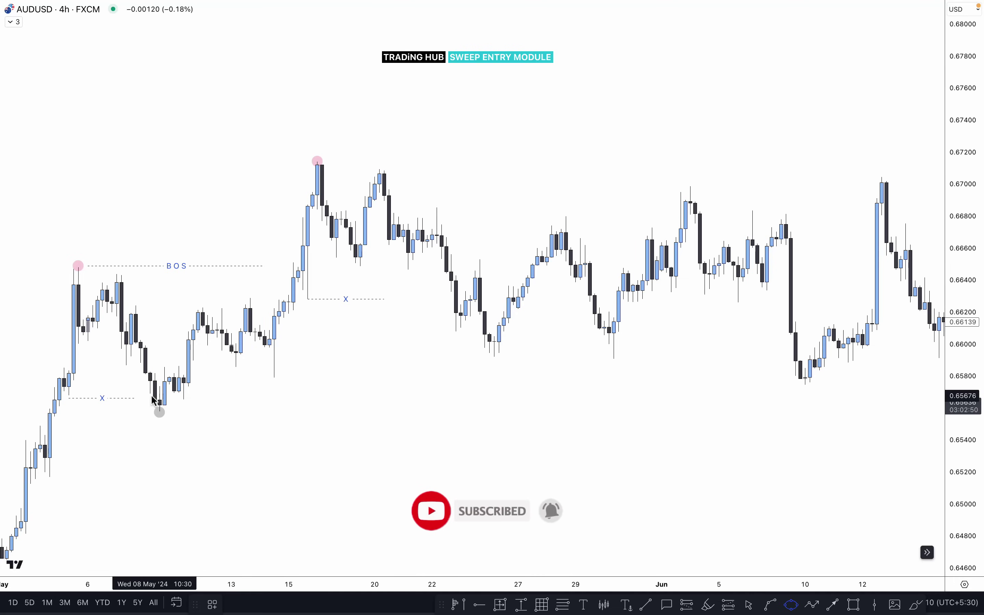
click(161, 409)
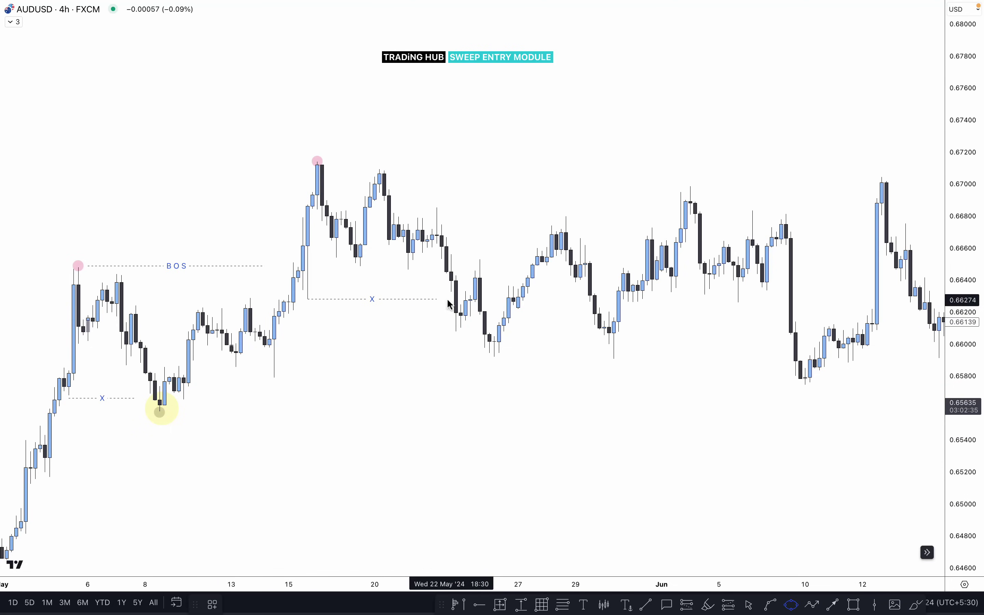
click(446, 299)
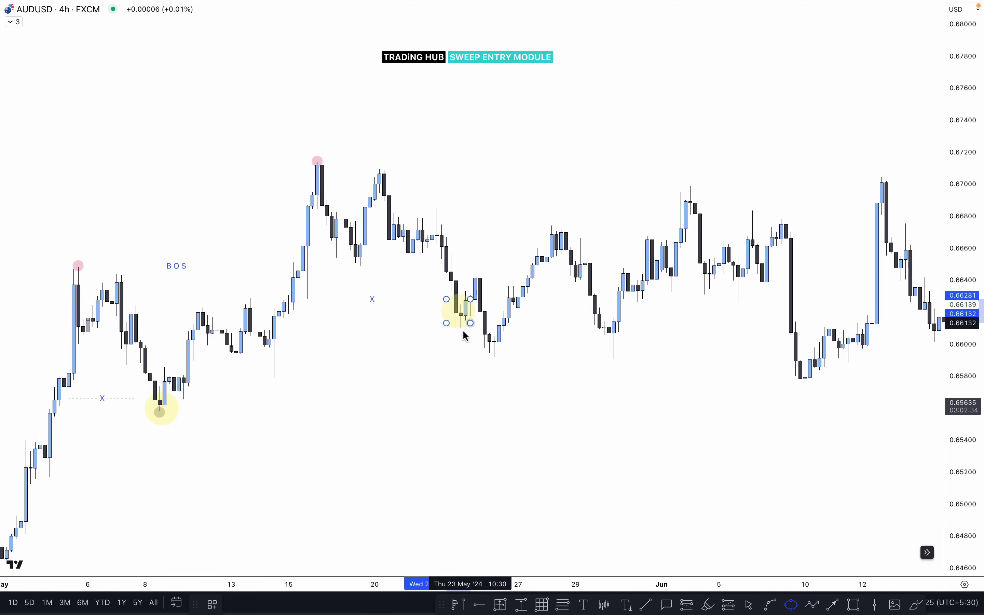
click(461, 378)
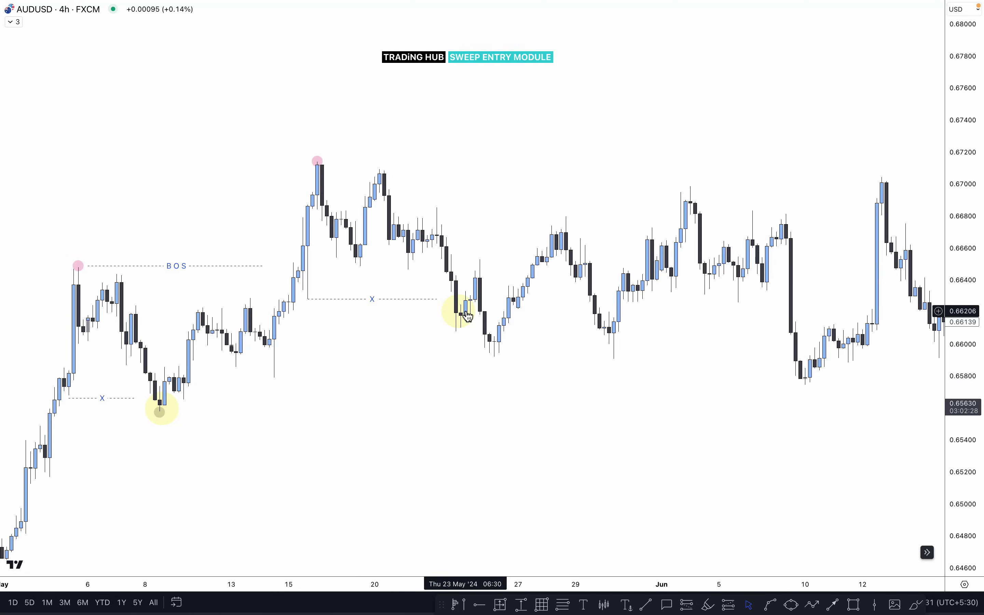
Draw a shaded rectangle over the 14 May candle's lower wick and extend it to the 24 May low
click(856, 605)
click(275, 338)
click(384, 351)
drag(384, 351, 495, 378)
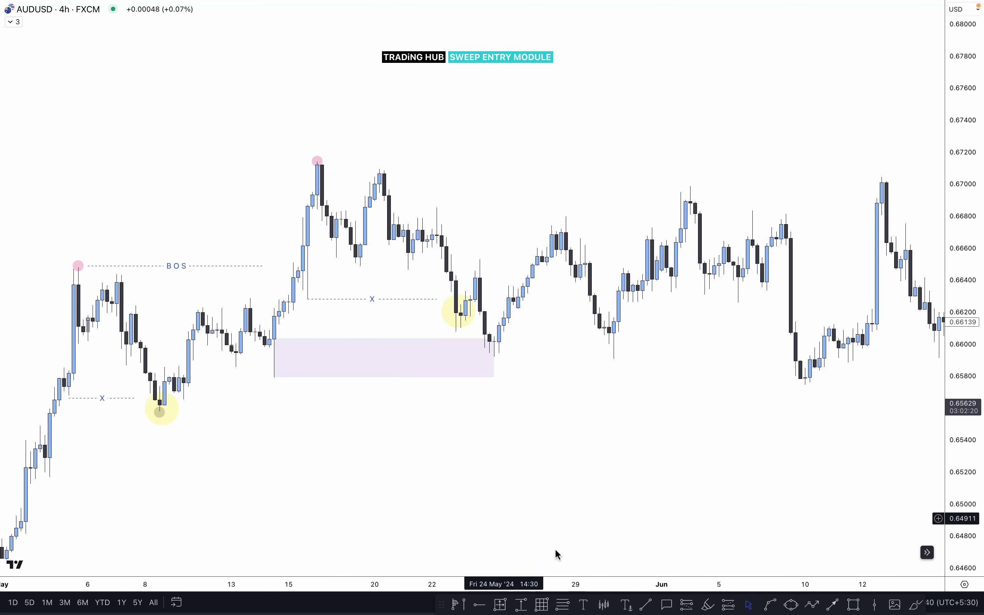
Draw a dashed line at about 0.6586 under the 13 May low to the rectangle's start and label it "X"
click(647, 605)
click(233, 366)
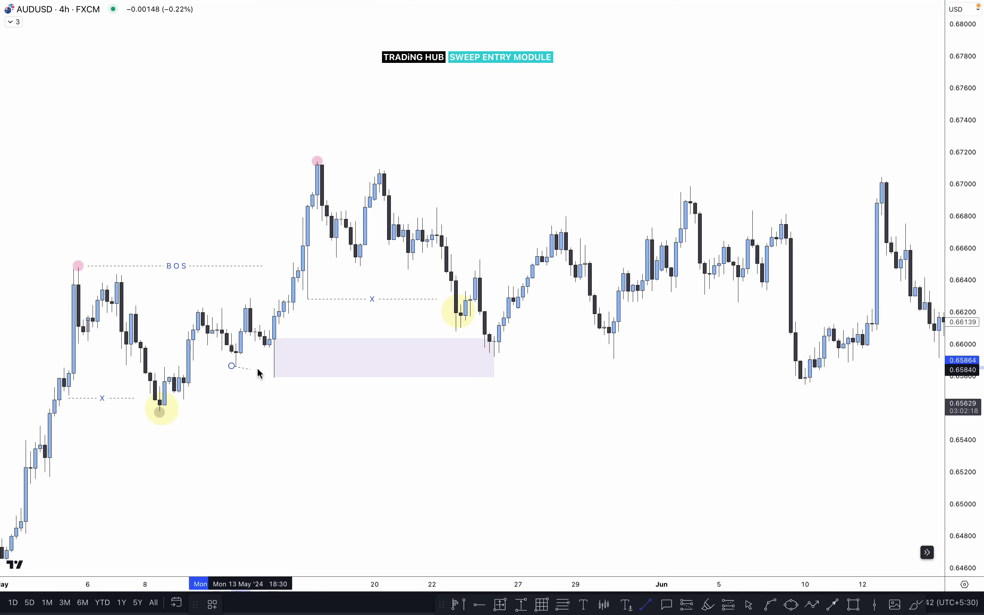
click(274, 366)
click(255, 366)
text(X)
click(421, 407)
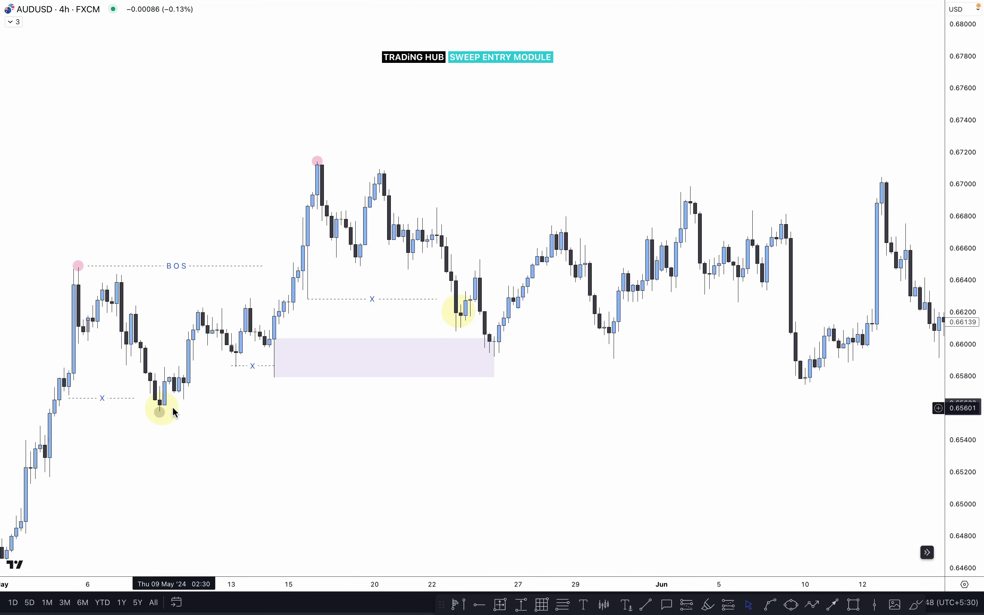
click(493, 375)
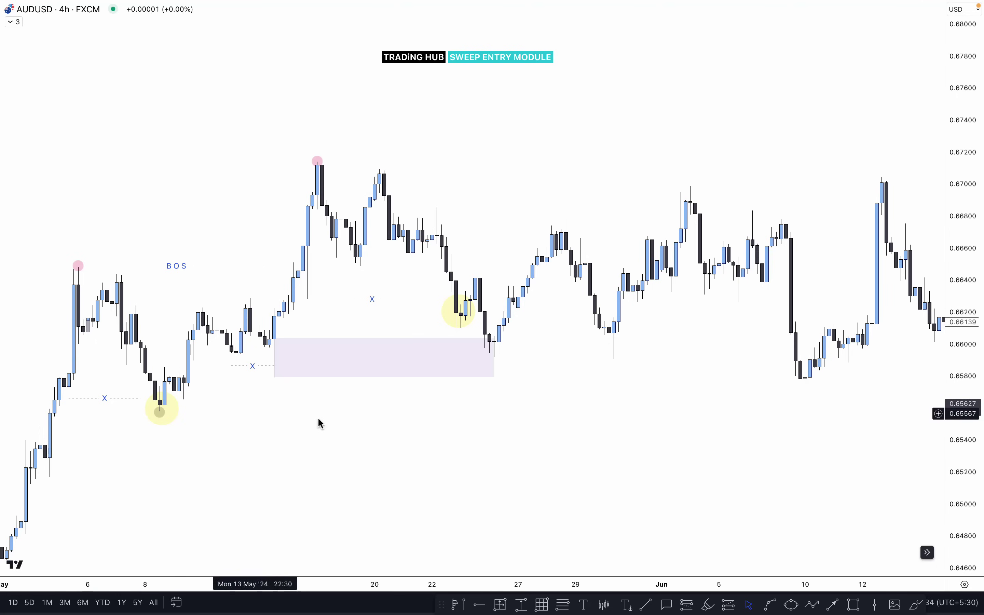
Add a second dashed line from the 13 May low to the 14 May wick, over the existing "X" line
click(648, 605)
click(237, 365)
click(275, 365)
click(269, 378)
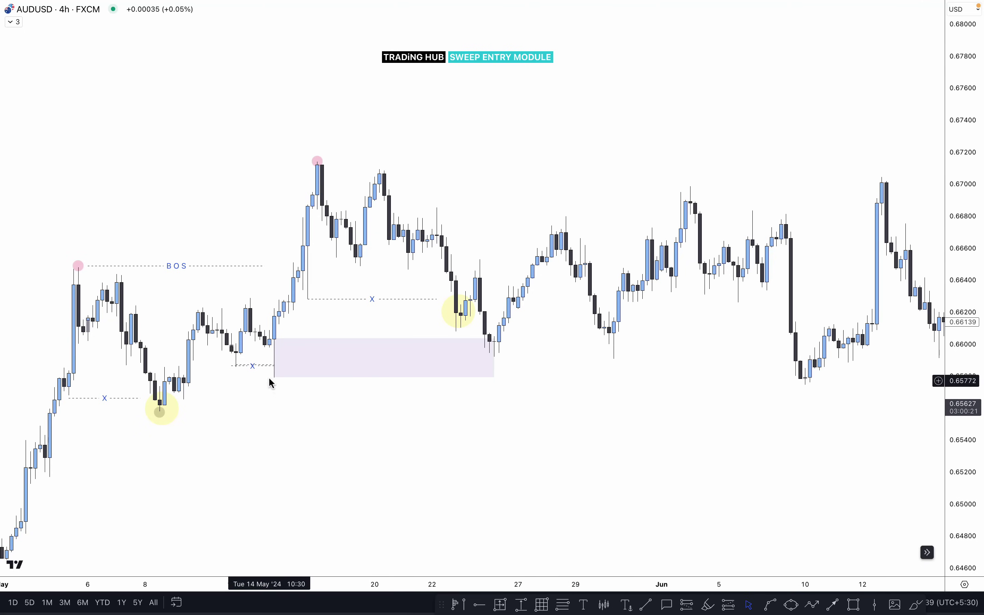
Draw an ellipse around the 14 May wick at the rectangle's start and change its fill to pink
click(792, 605)
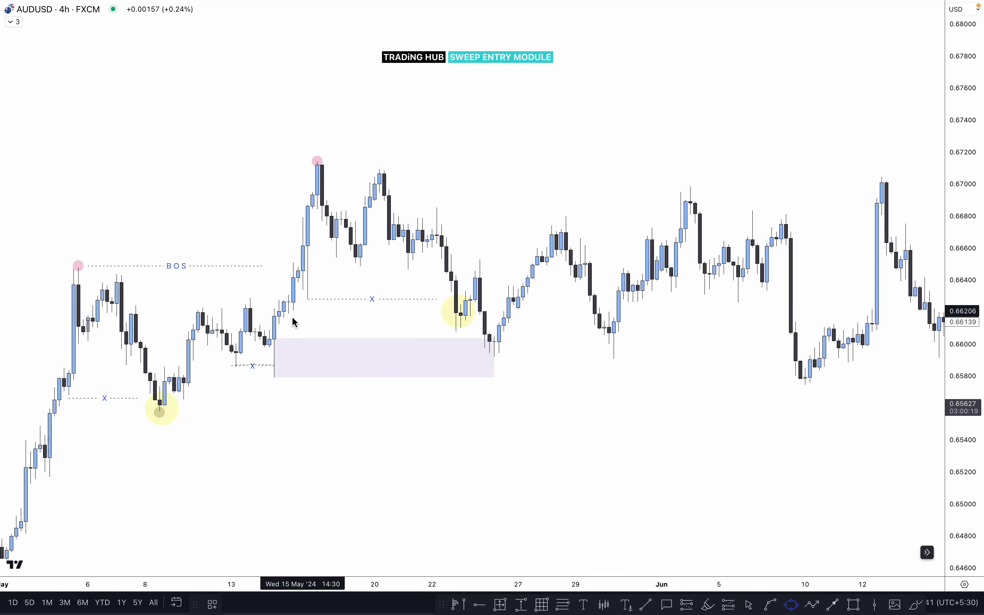
click(265, 371)
click(278, 380)
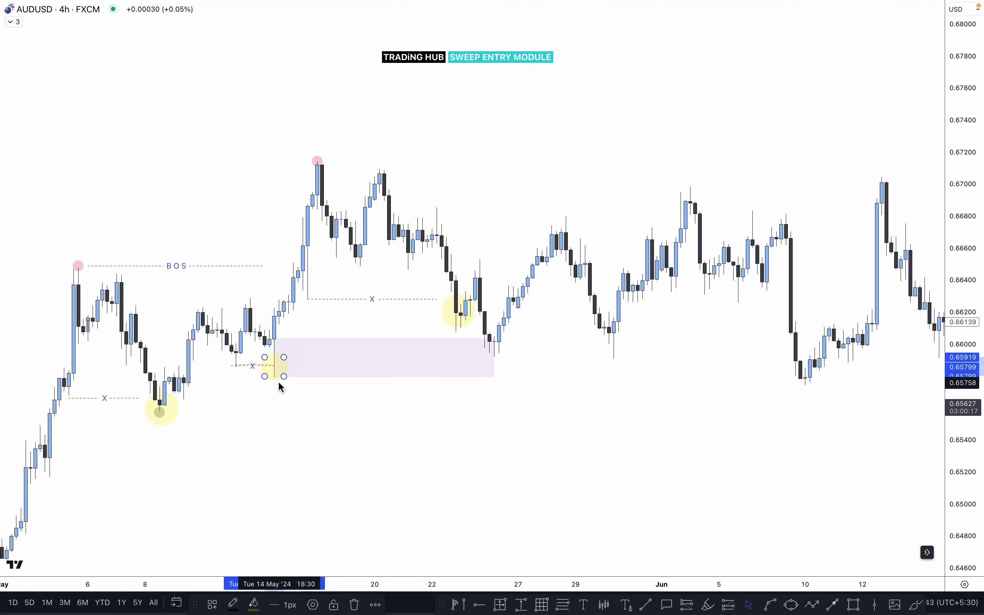
click(254, 605)
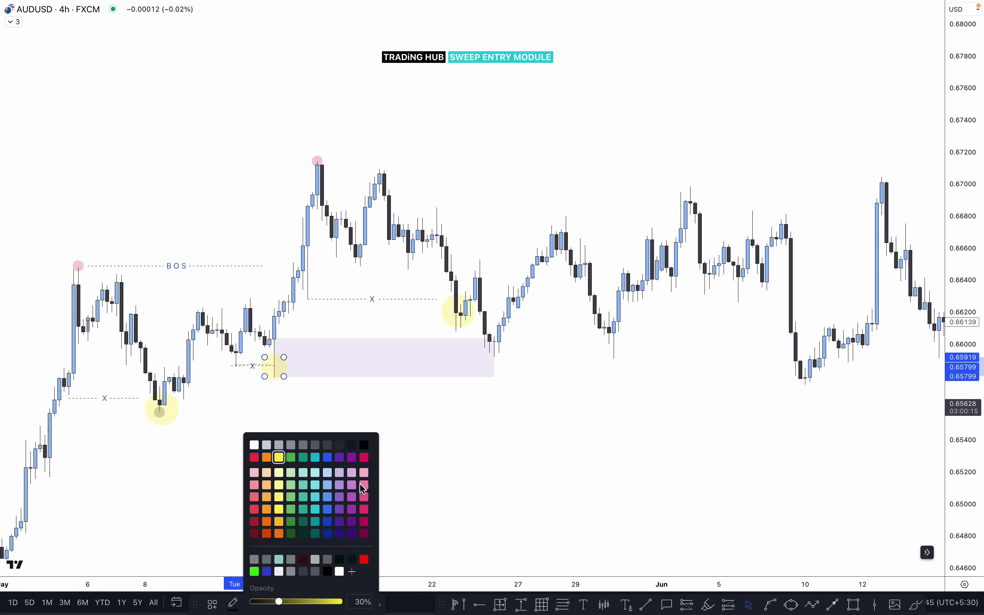
click(364, 457)
click(403, 464)
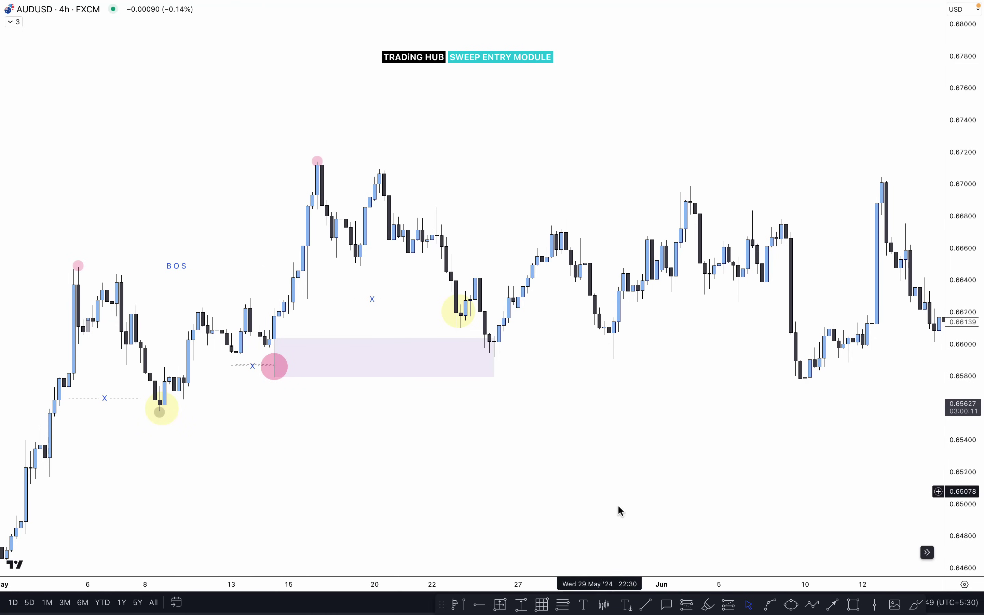
Draw a dashed line at 0.66240 from the 10 May high to the 13 May high and label it "X"
click(649, 604)
click(203, 305)
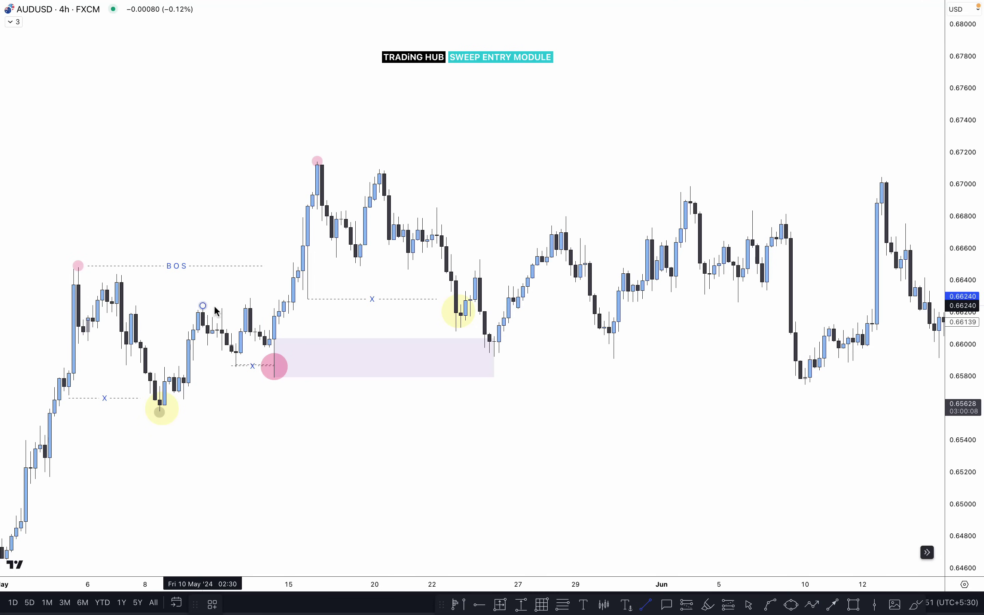
click(246, 305)
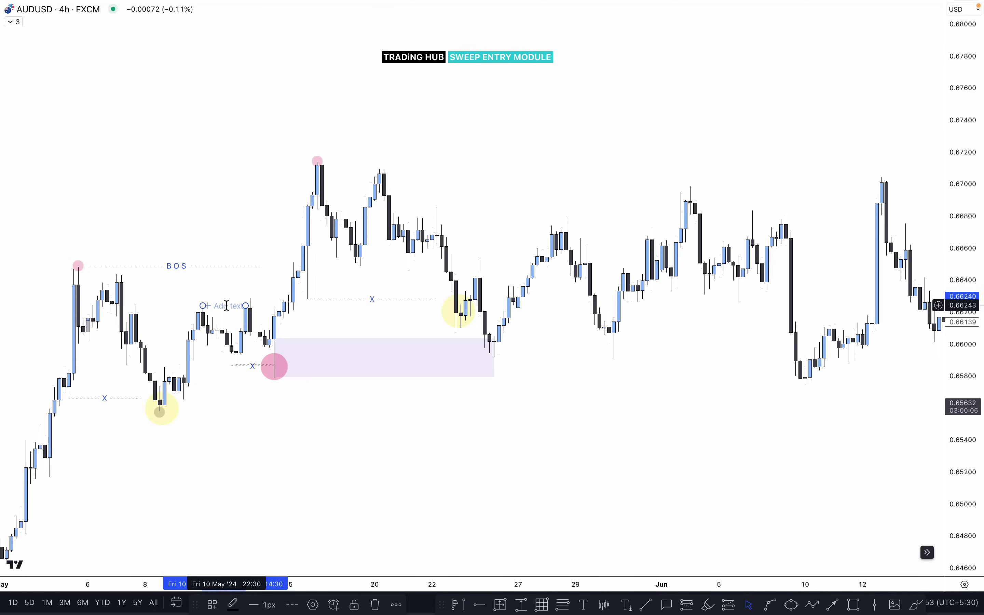
click(226, 306)
text(X)
click(250, 286)
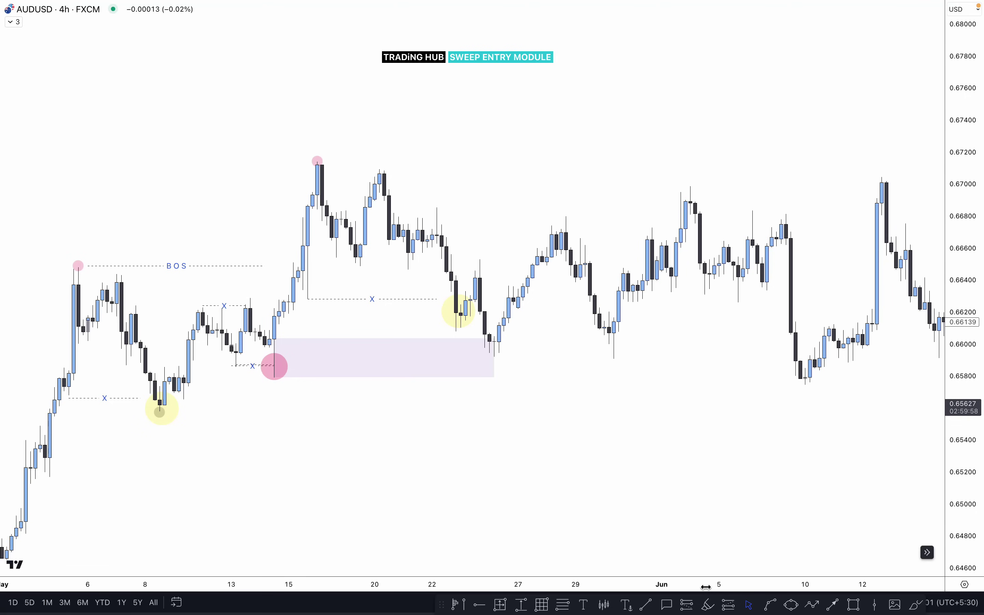
Circle the 13 May high at the end of the 0.66240 line with a pink ellipse
click(793, 605)
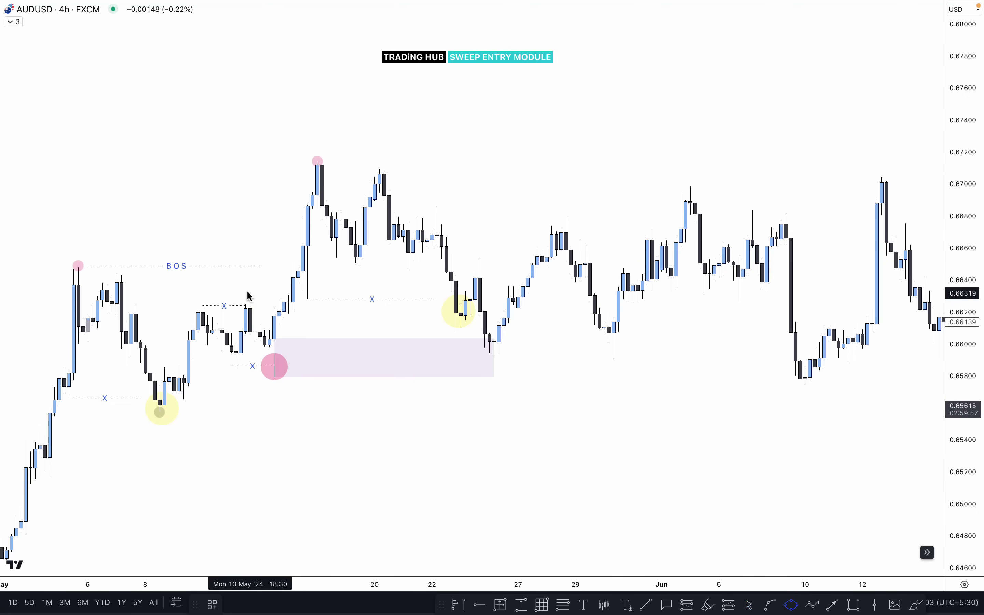
click(265, 310)
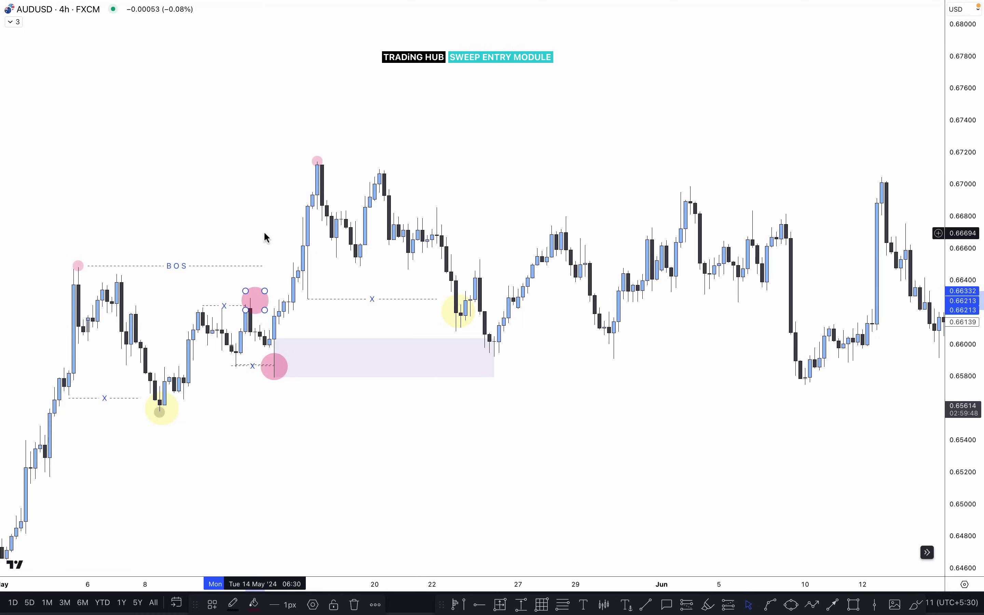
click(272, 278)
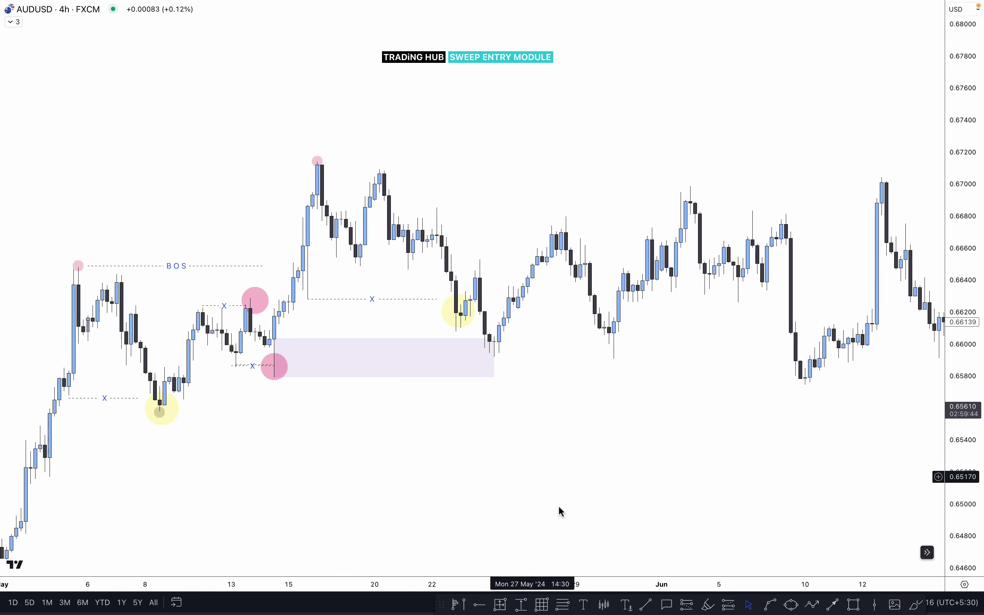
Draw a dashed line at about 0.6678 over the 21 May highs to 22 May and circle the wick above its end in pink
click(648, 605)
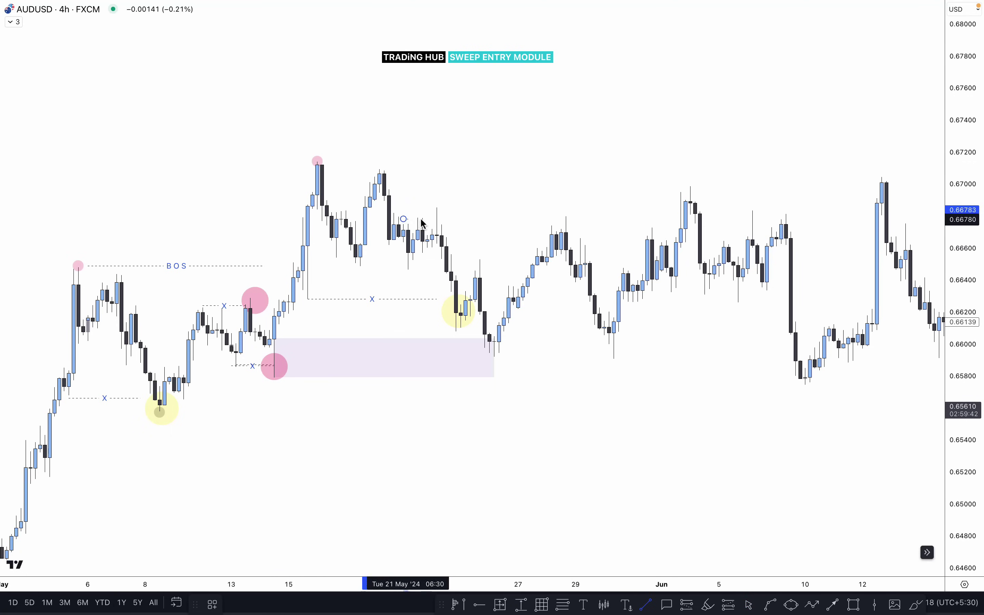
click(437, 219)
click(491, 203)
click(792, 605)
drag(428, 204, 443, 223)
click(444, 223)
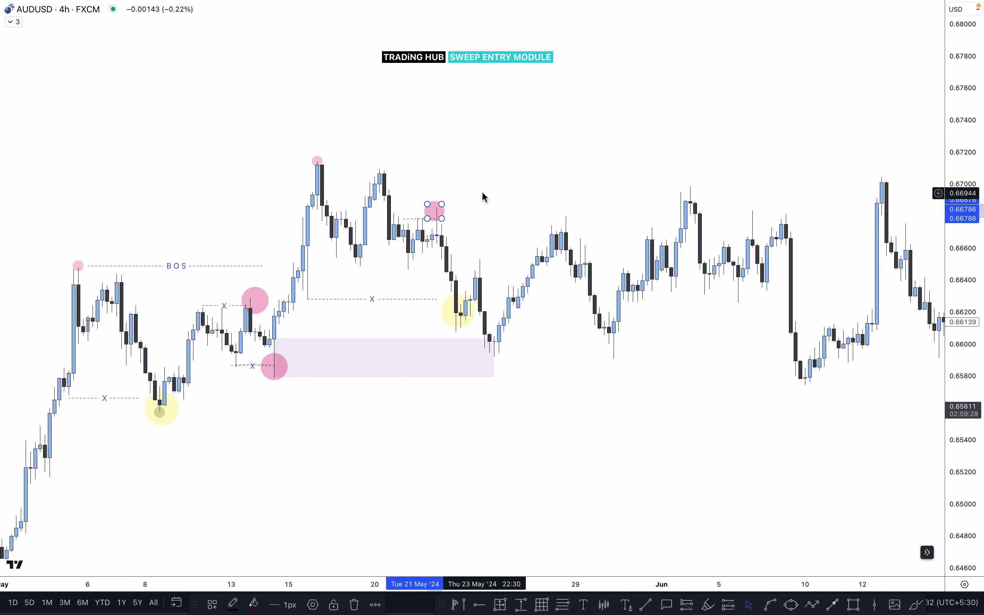
click(482, 193)
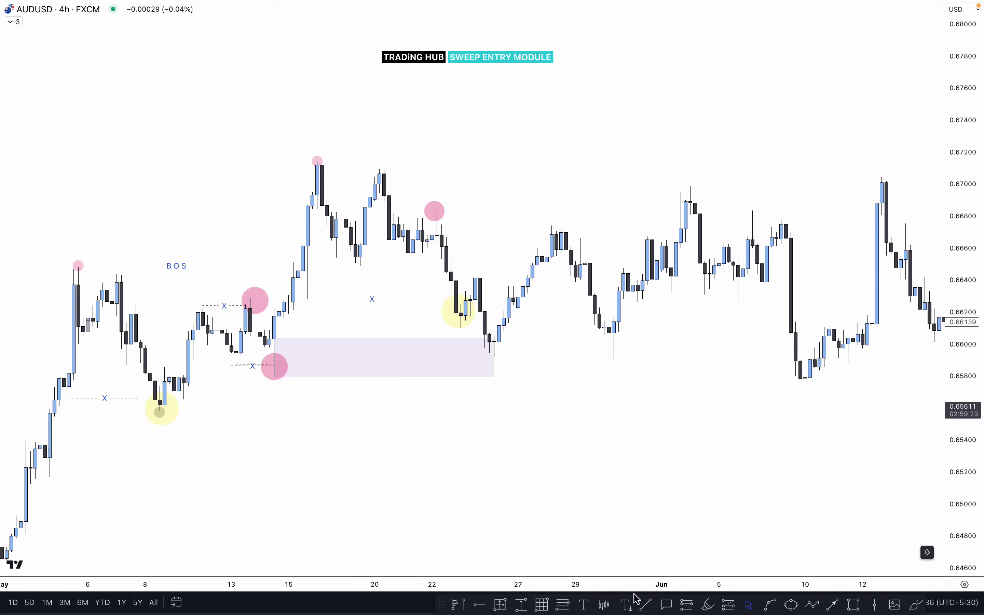
Draw a short dashed line under the yellow-circled dip to the next decline and circle the 24 May low in pink
click(645, 603)
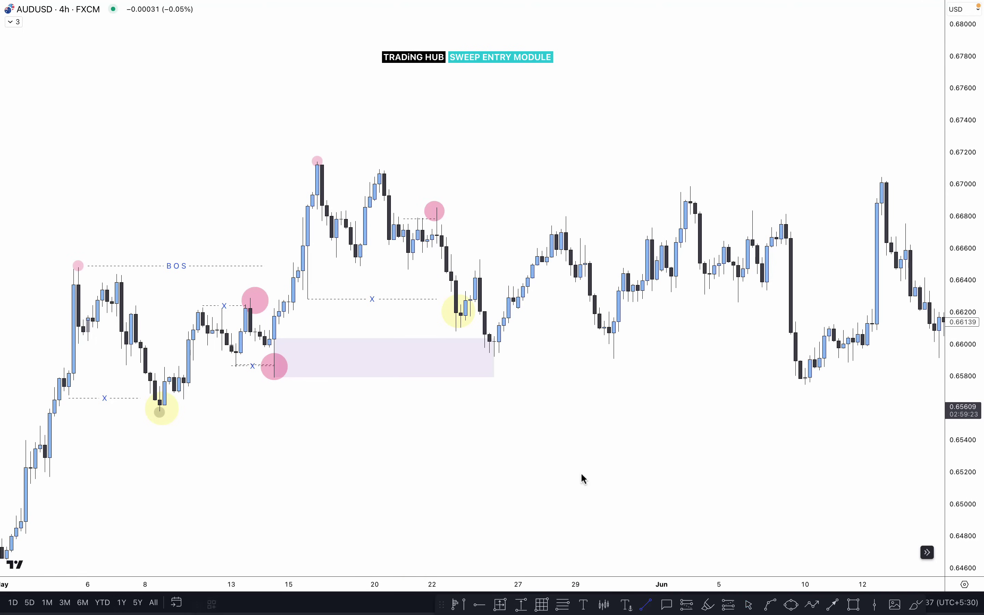
click(457, 333)
click(485, 333)
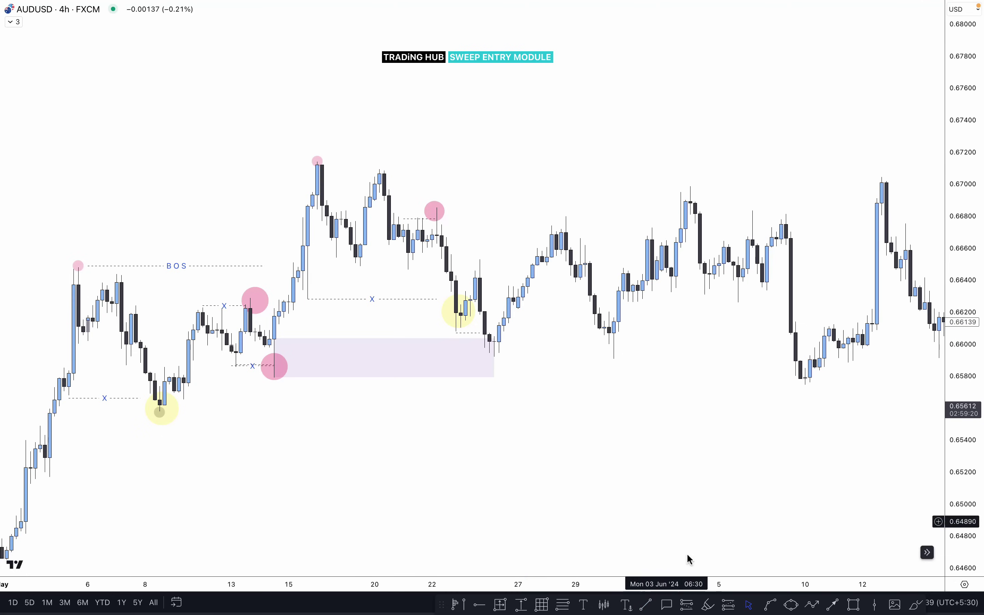
click(793, 605)
click(485, 341)
click(499, 355)
click(541, 353)
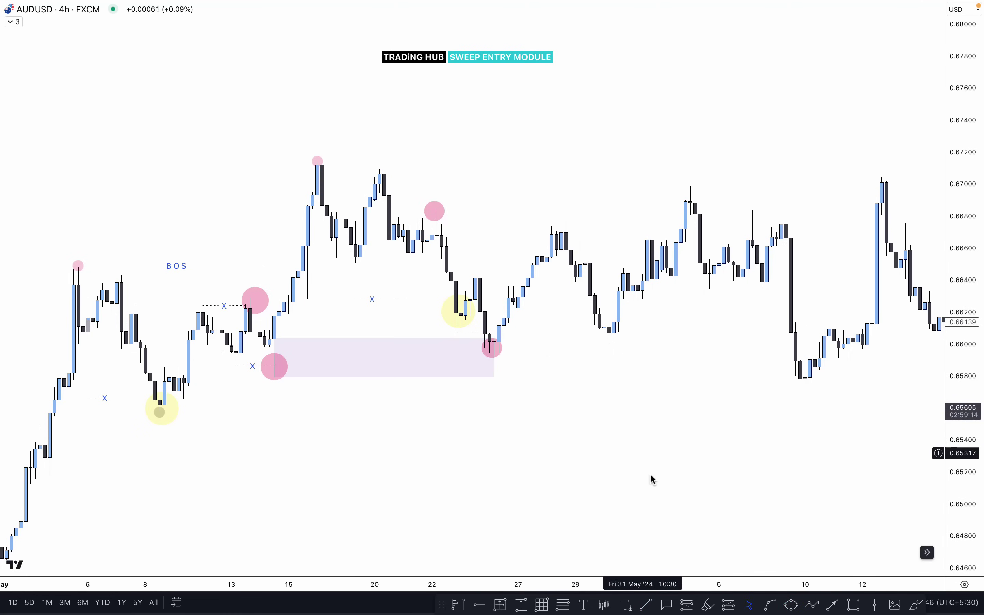
Draw a dashed line at 0.65921 from the 24 May low to the 30 May low
click(647, 605)
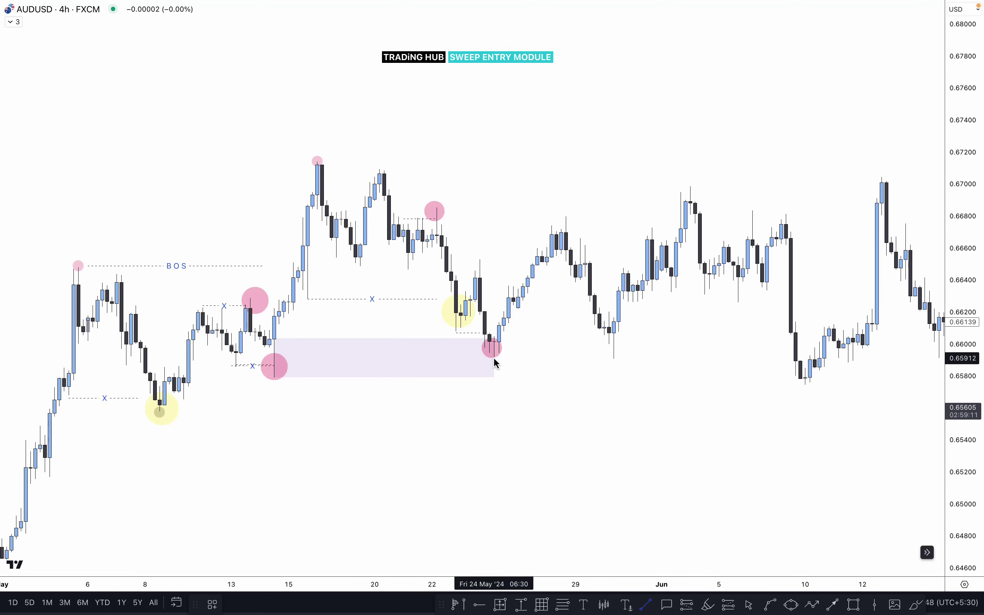
click(494, 357)
click(614, 357)
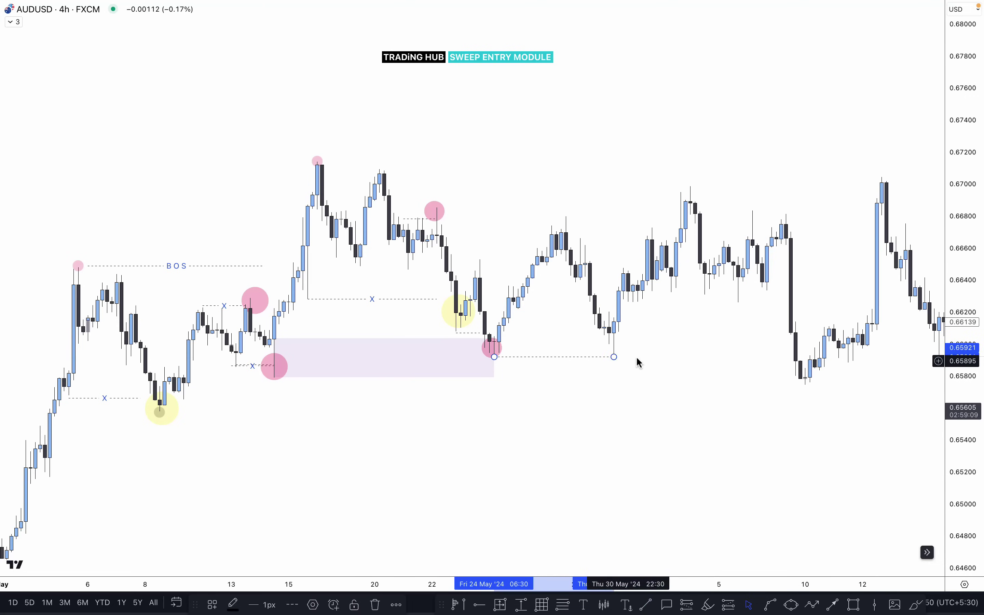
Circle the 30 May low at the end of the 0.65921 dashed line with a pink ellipse
click(794, 605)
drag(614, 352, 624, 361)
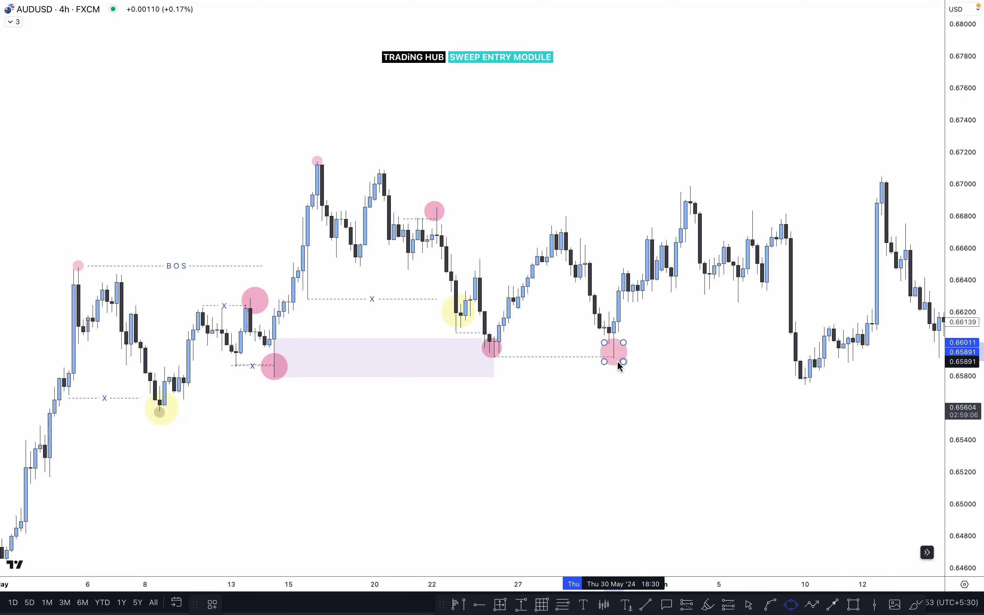
click(663, 353)
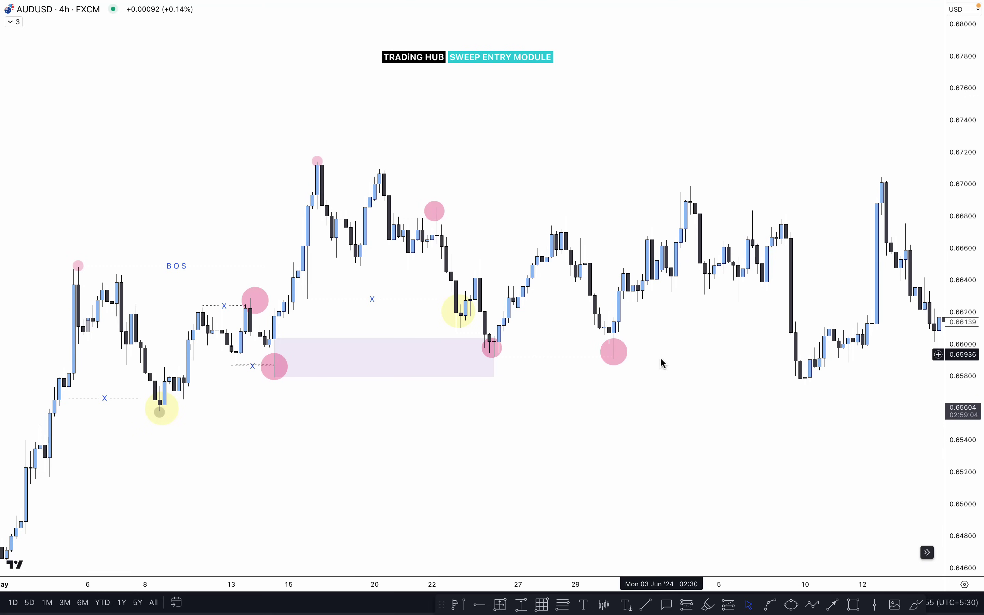
Draw a dashed line at about 0.6680 from the 28 May high to 3 June and circle the 4 June high in pink
click(646, 604)
drag(566, 217, 684, 217)
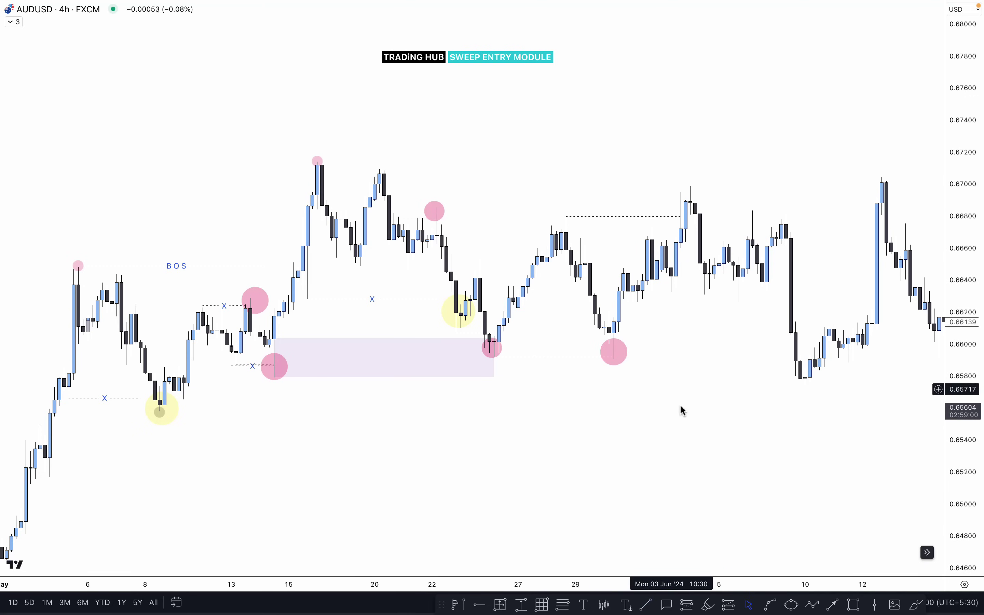
click(793, 604)
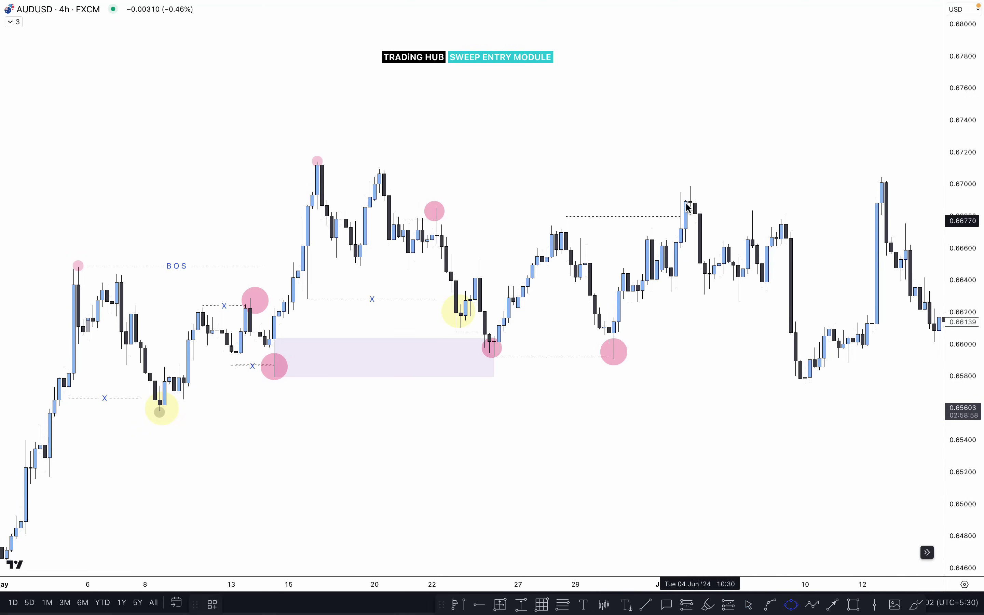
drag(689, 201, 707, 203)
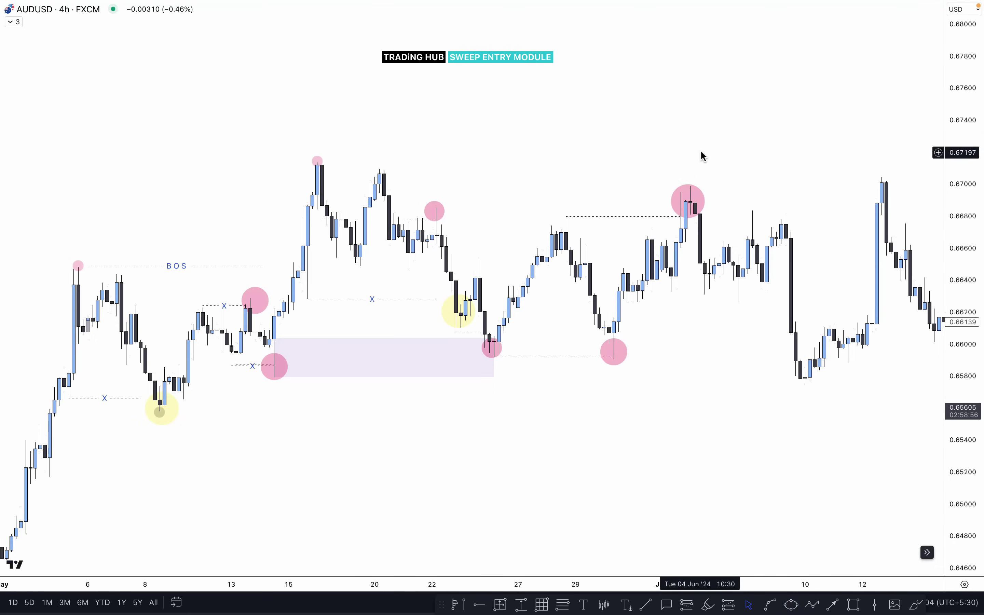
Draw short dashed lines under the 3 and 4 June lows and another from the 5 June swing high to 6 June
click(648, 605)
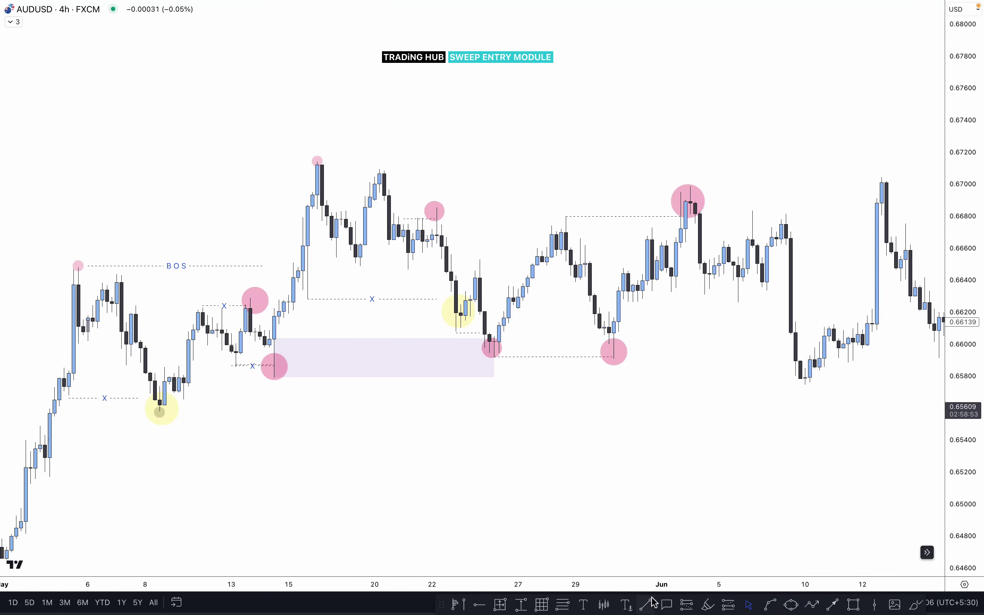
click(672, 292)
click(705, 293)
drag(700, 293, 735, 299)
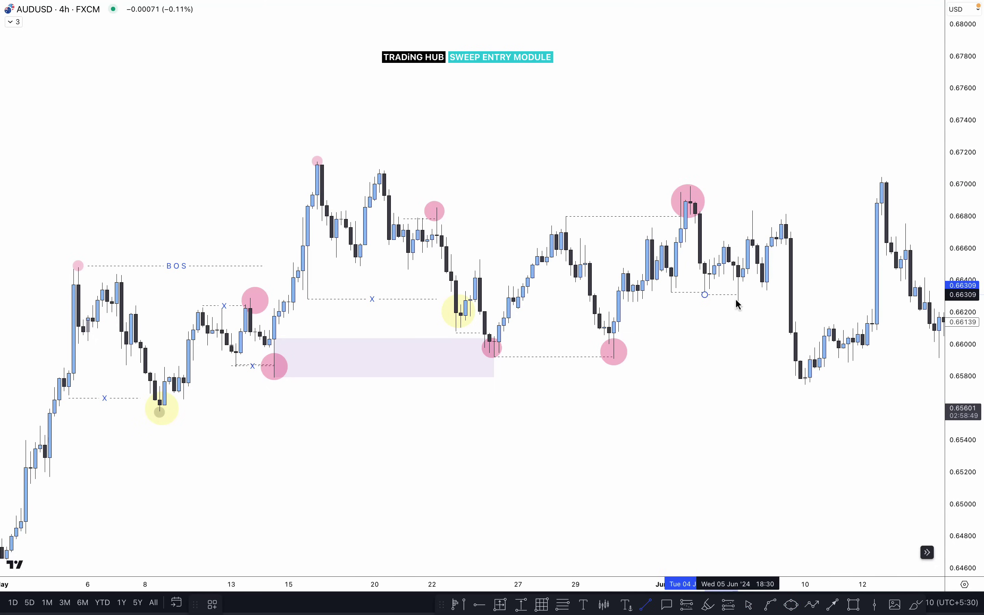
click(724, 241)
click(743, 241)
key(Escape)
Circle the 4 June and 5 June lows and the 6 June high at the ends of the three short lines in pink
click(791, 605)
drag(700, 291, 743, 299)
drag(759, 230, 768, 231)
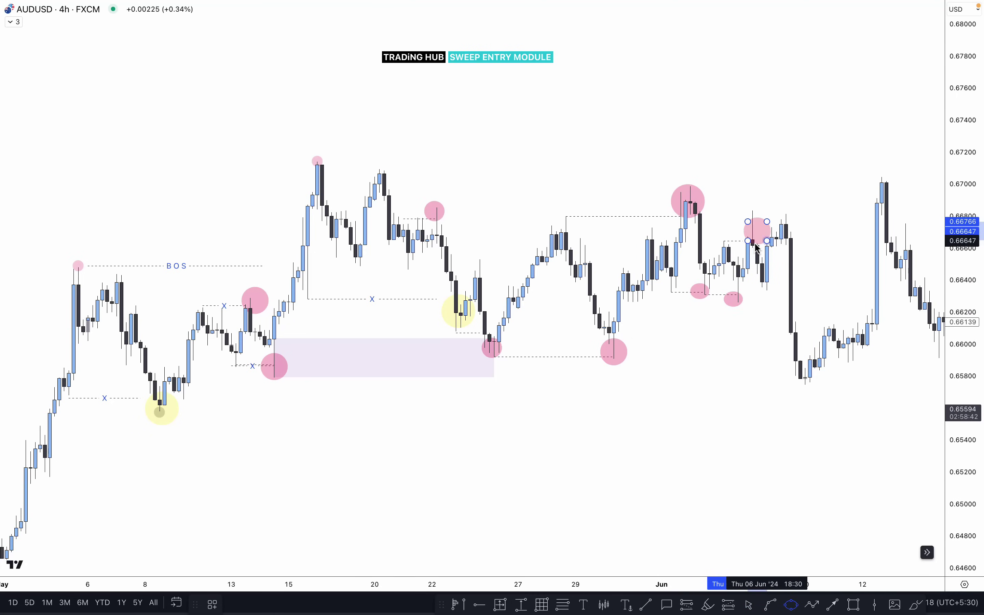
key(Escape)
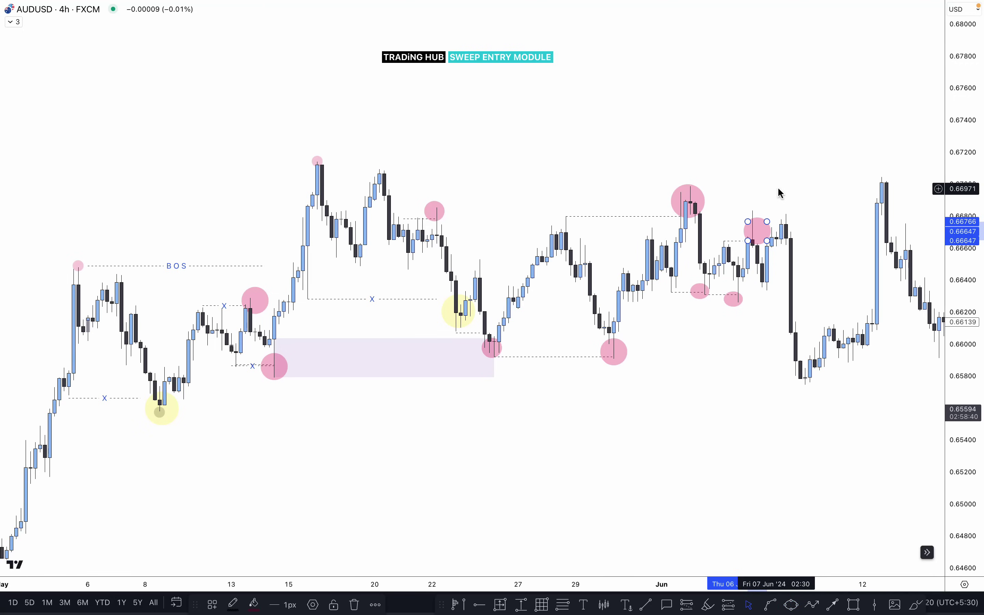
click(779, 190)
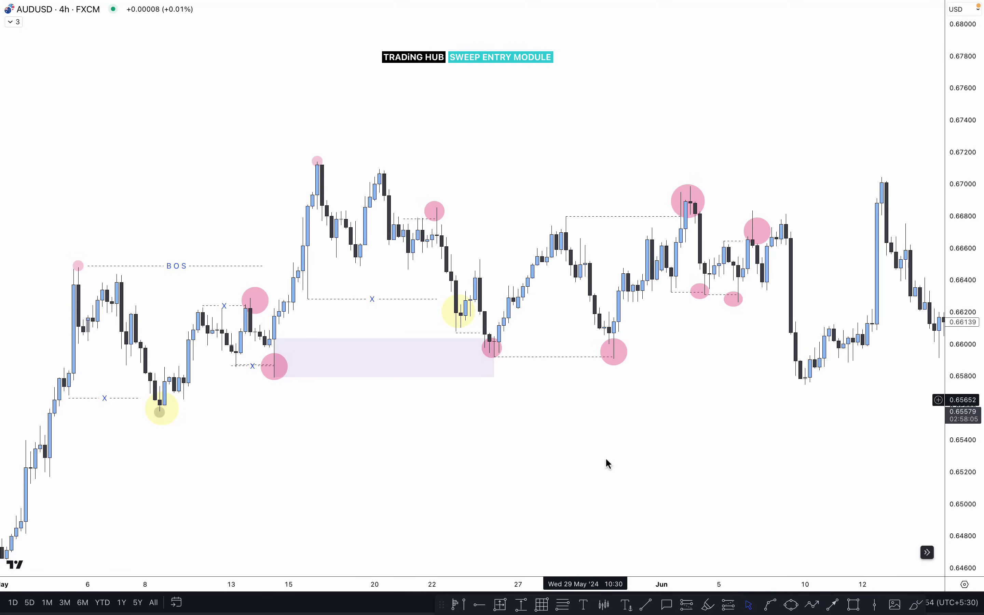
Draw a dashed line at 0.66486 from the 17 May low to 21 May and a shorter one from the 16 May low to 17 May
click(647, 605)
click(361, 267)
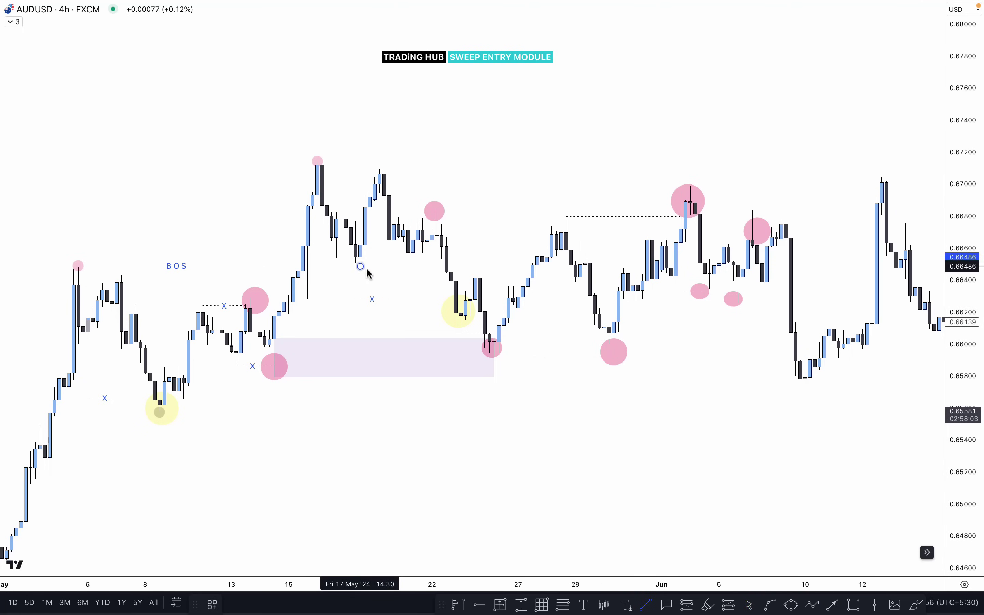
click(409, 267)
click(337, 259)
click(356, 258)
key(Escape)
key(Escape)
Circle the 17 May and 21 May lows at the ends of the two new dashed lines with pink ellipses
click(794, 606)
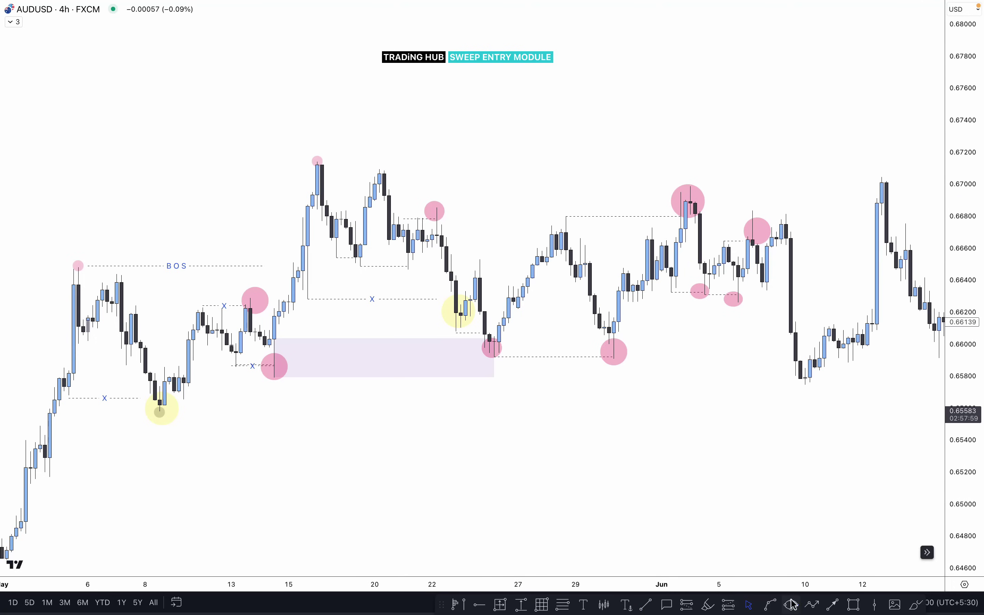
click(398, 258)
click(413, 273)
click(351, 251)
click(365, 270)
key(Escape)
click(470, 167)
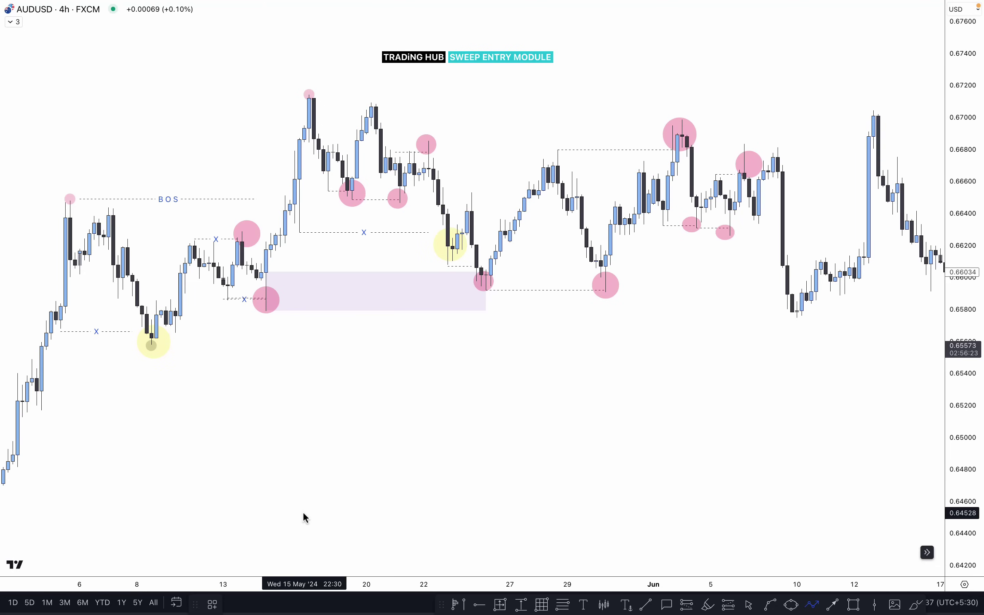
Draw a rising zigzag price path below the candles with four peaks, a deeper final pullback and an arrow ending at about 0.655
click(309, 507)
click(338, 435)
click(352, 476)
click(376, 406)
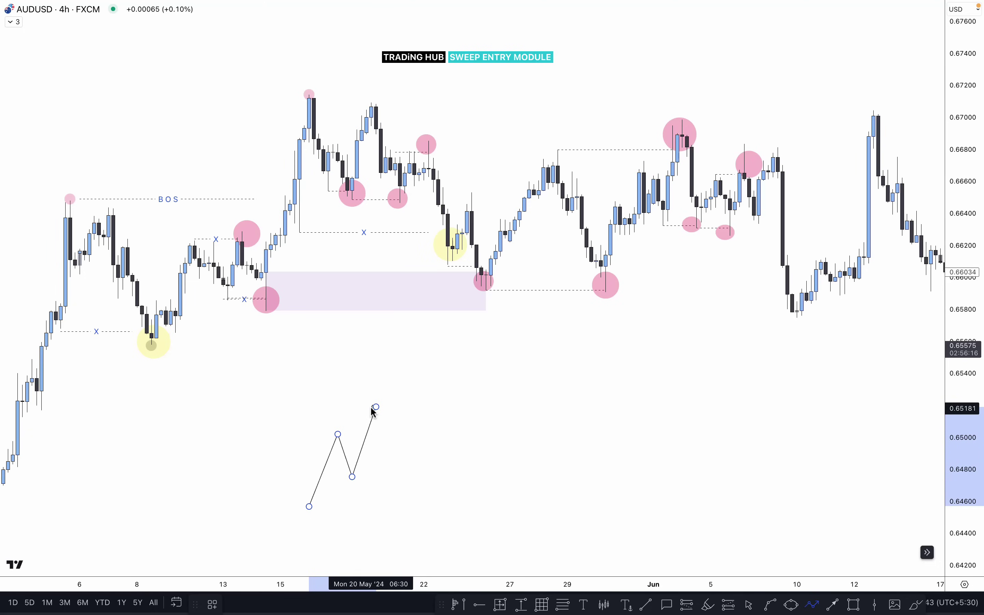
click(396, 466)
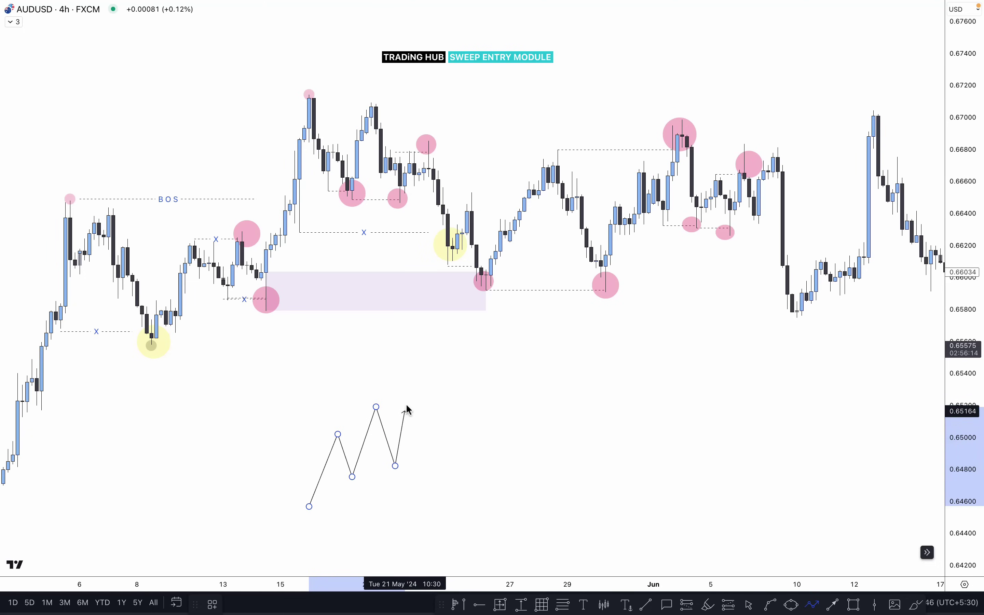
click(419, 379)
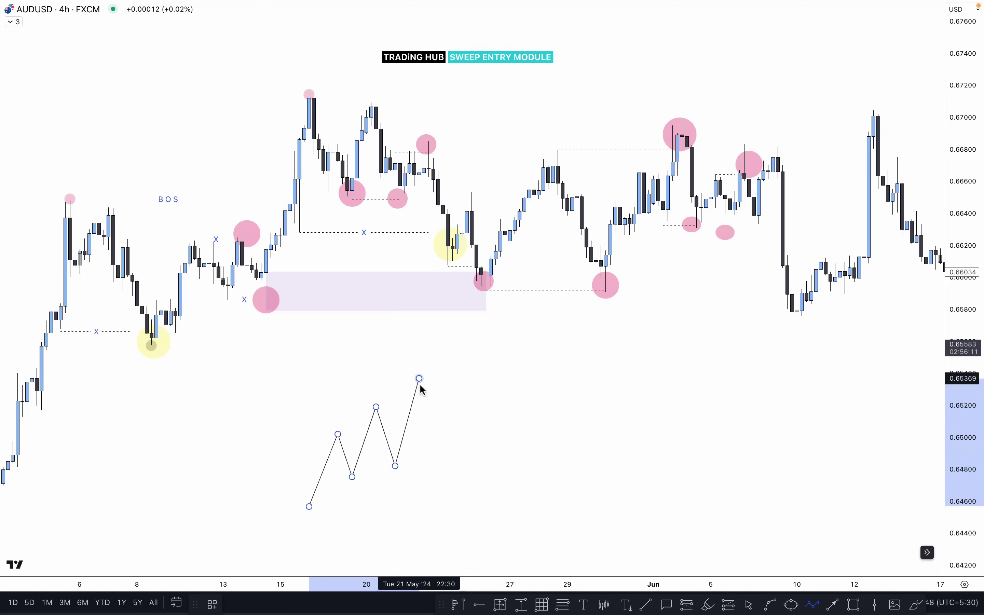
click(438, 437)
click(449, 374)
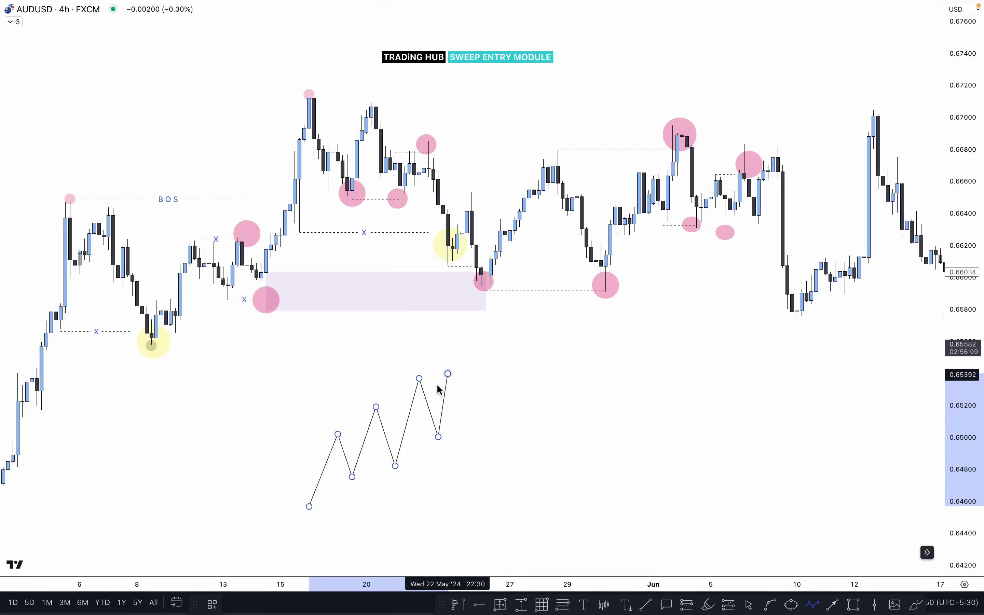
click(458, 412)
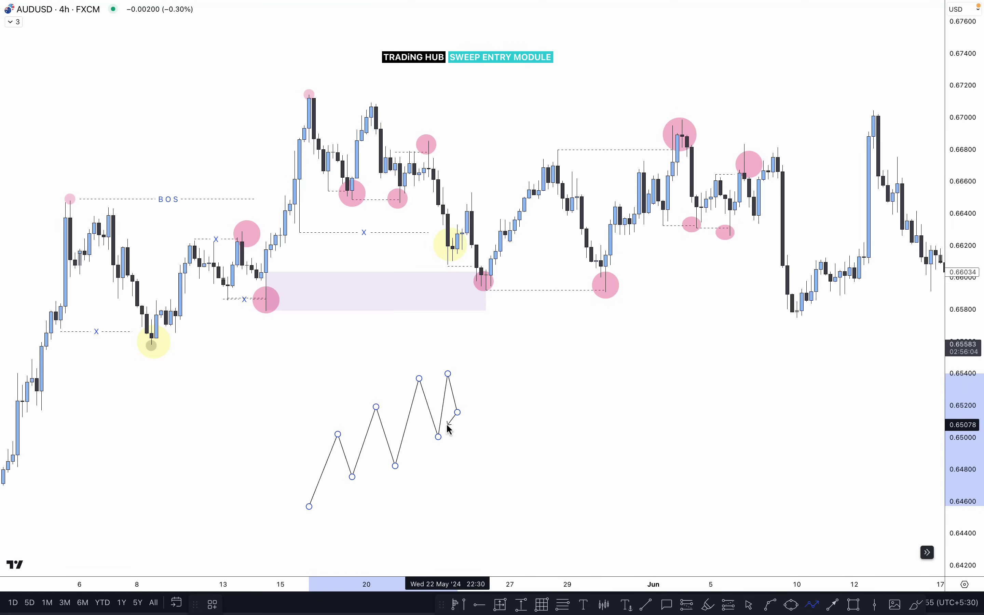
click(472, 455)
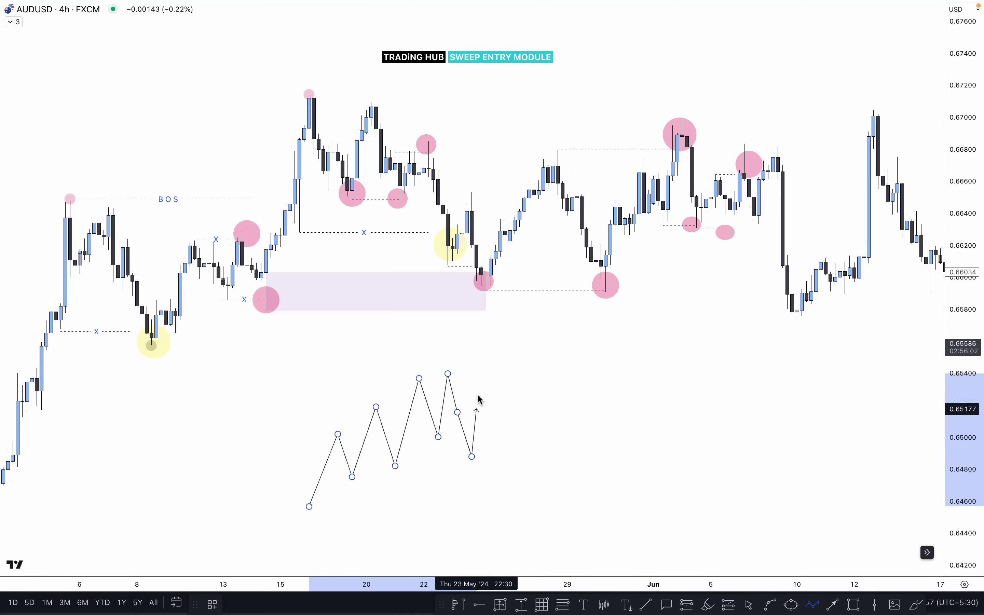
double_click(487, 356)
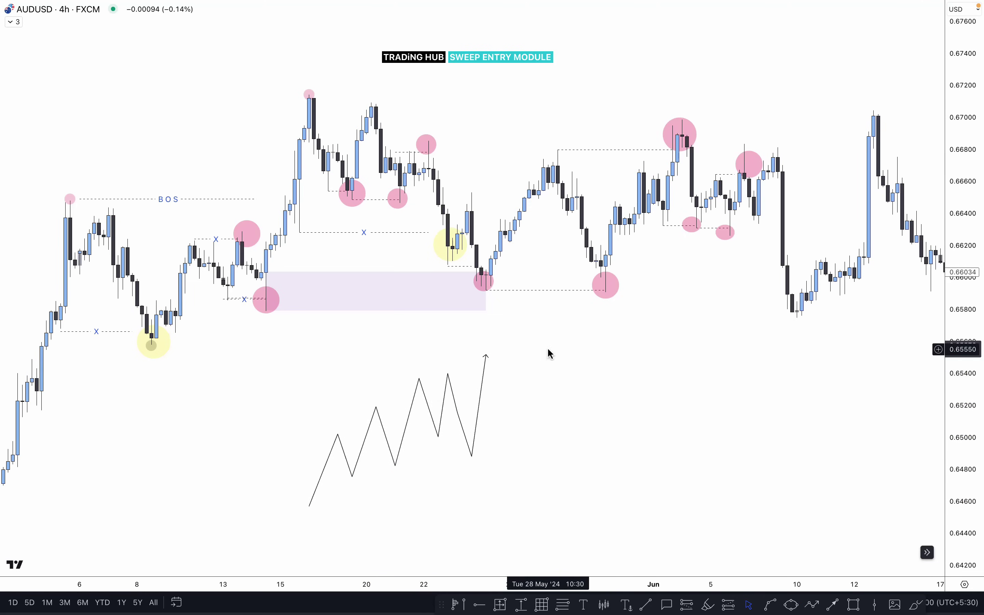
Raise the zigzag path's last peak before the deep pullback slightly higher above the preceding peak
click(449, 378)
drag(449, 374, 449, 370)
click(454, 371)
Draw a short dashed line from the zigzag's third peak to the fourth and circle the fourth peak in pink
click(647, 607)
click(419, 378)
click(444, 378)
click(425, 356)
click(792, 605)
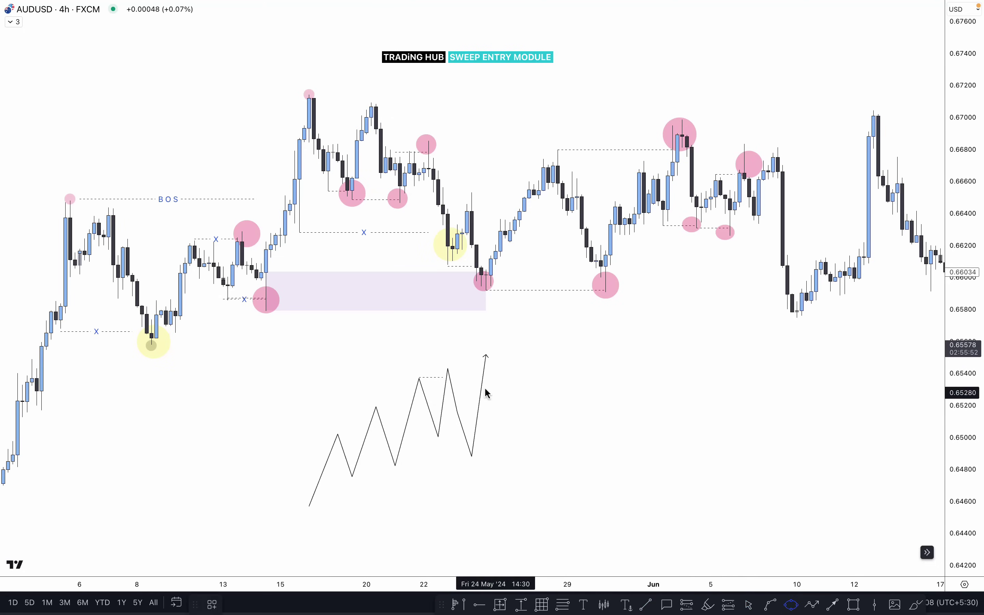
drag(443, 365, 455, 376)
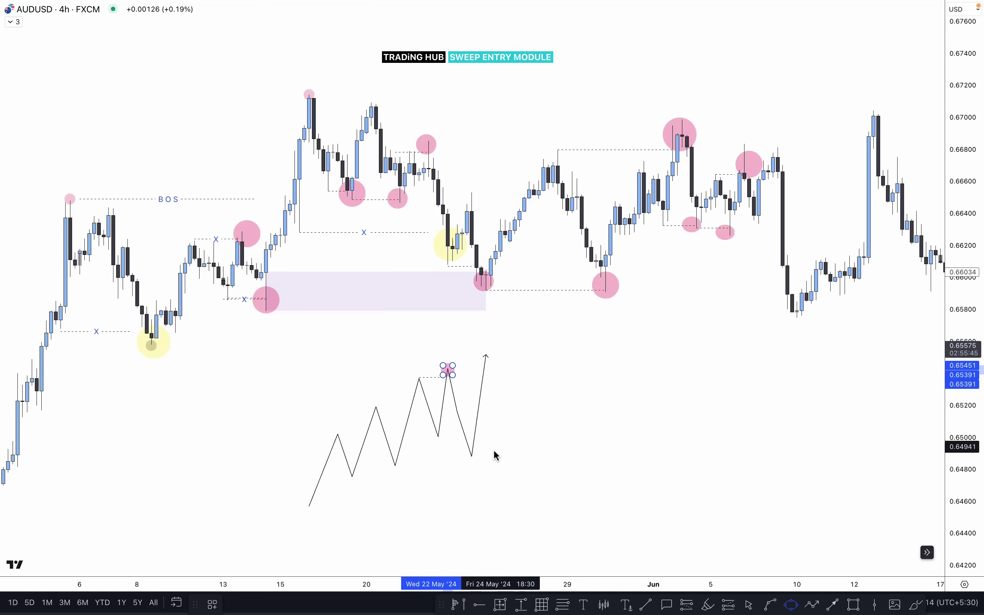
Circle the zigzag's final low in pink and copy the short dashed line to the preceding swing low
click(464, 447)
drag(467, 449, 484, 455)
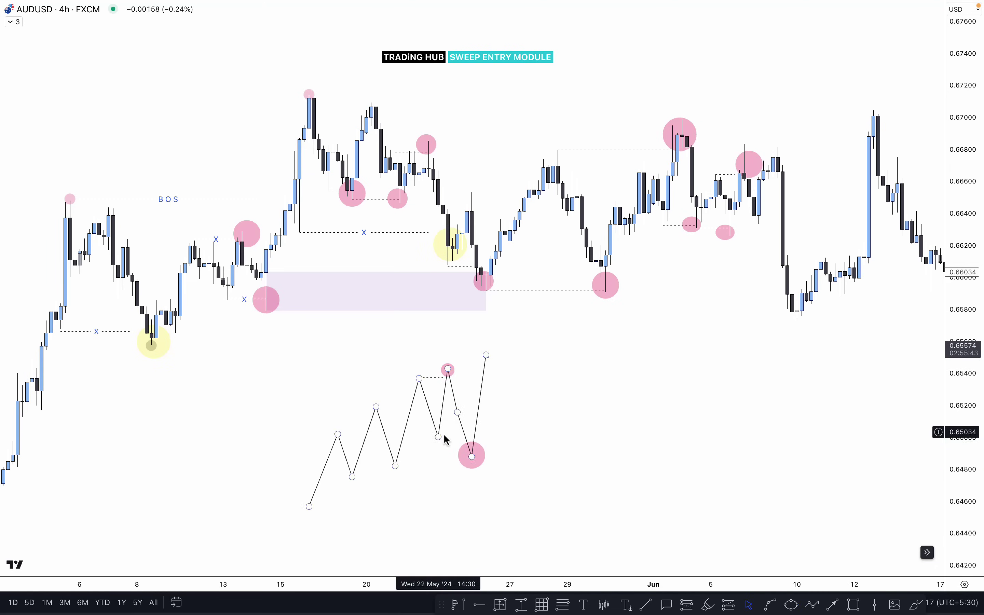
click(436, 385)
drag(433, 380, 452, 437)
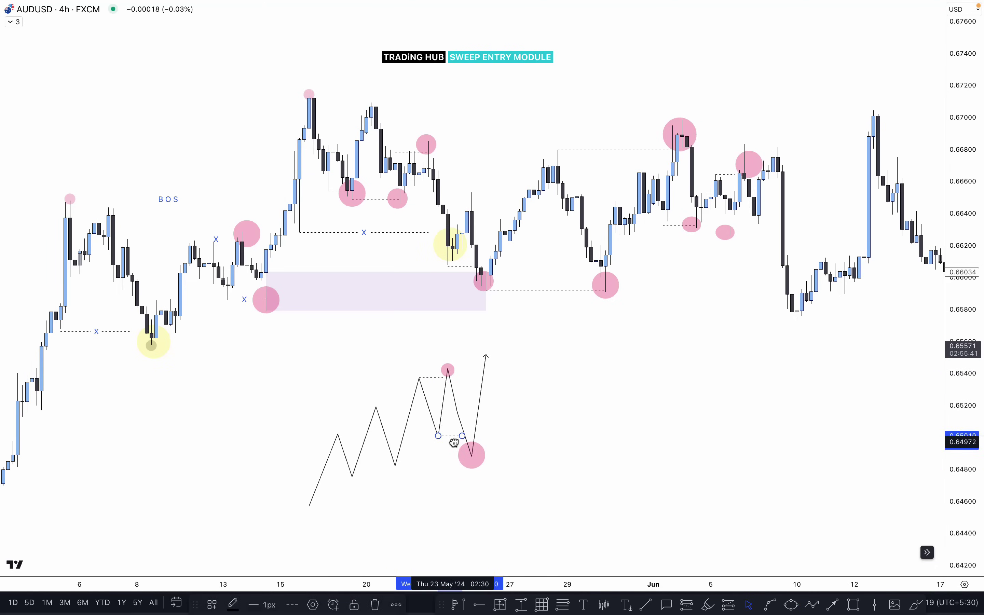
click(527, 425)
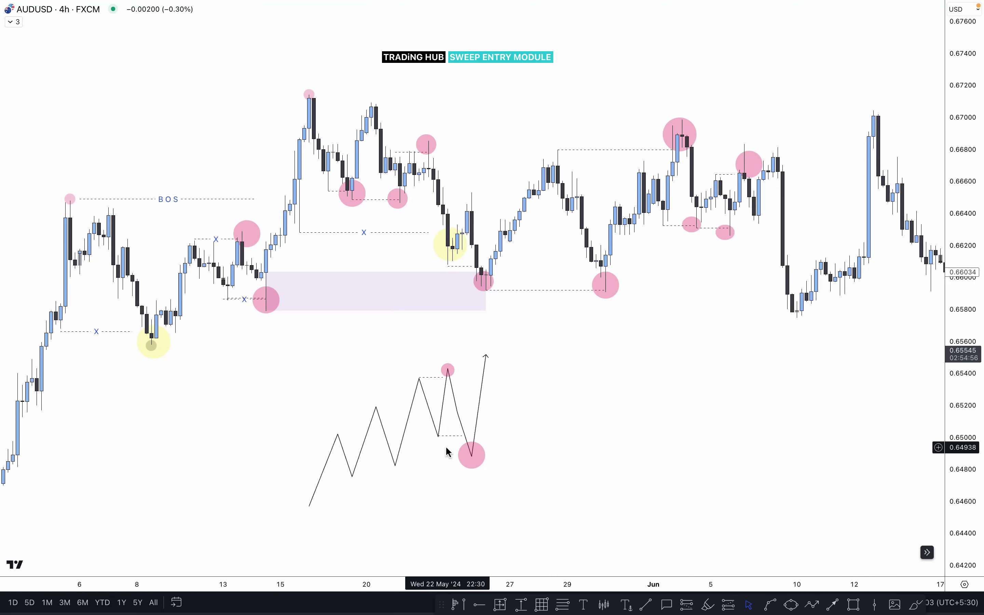
Highlight the dashed lines at the 16 and 17 May lows with brush strokes and undo the strokes
click(913, 606)
click(329, 190)
mouse_move(340, 188)
mouse_down()
mouse_move(361, 204)
mouse_move(347, 182)
mouse_move(381, 200)
mouse_move(400, 200)
mouse_move(398, 188)
mouse_up()
key(super+z)
key(super+z)
Brush over the 21–22 May dashed line and across the purple demand zone up to the 24 May sweep, and undo the strokes
key(super+z)
key(super+z)
mouse_move(389, 152)
mouse_down()
mouse_move(429, 152)
mouse_move(418, 133)
mouse_up()
key(super+z)
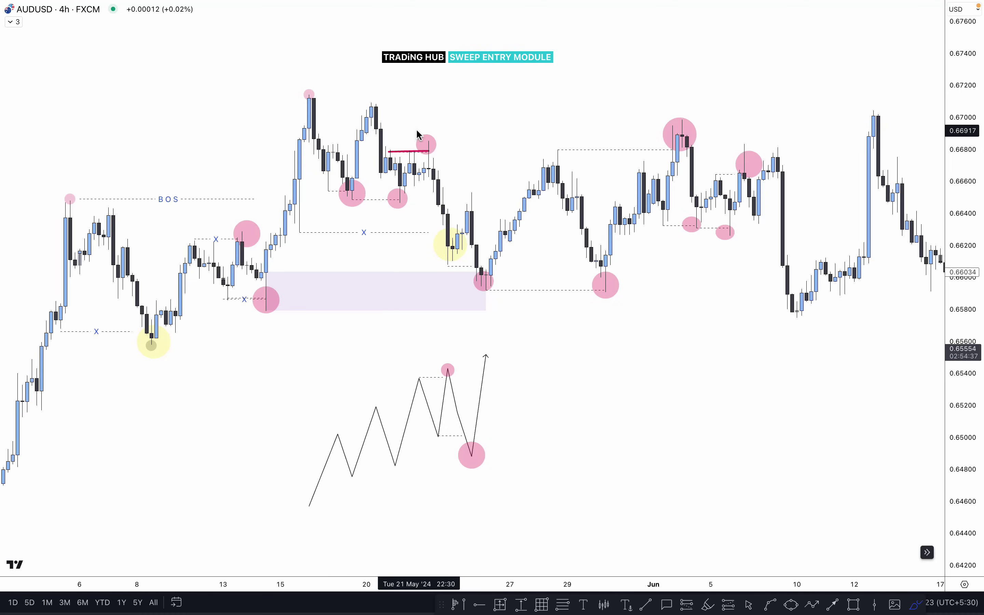
drag(384, 282, 471, 282)
drag(418, 308, 467, 294)
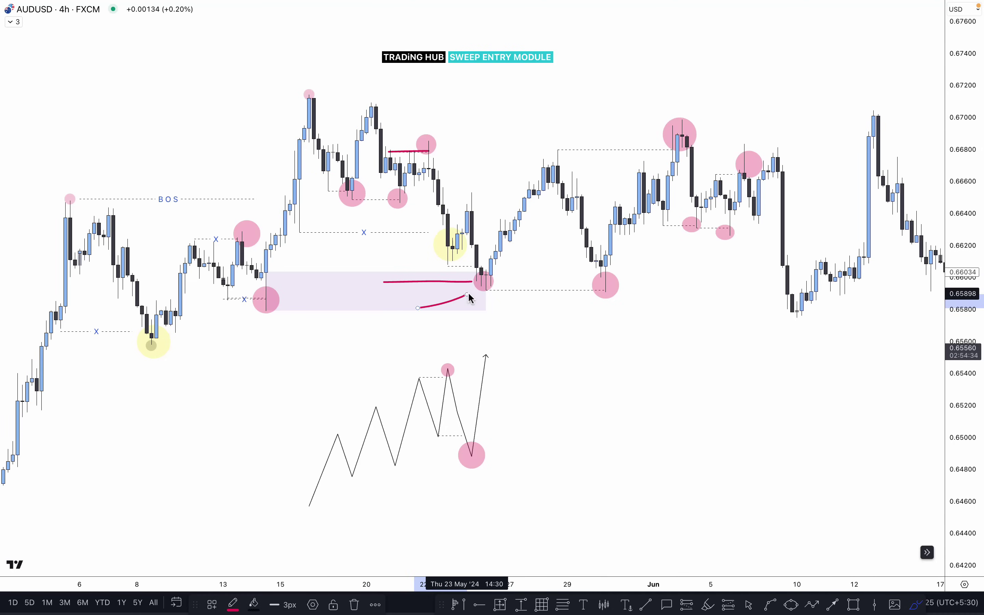
key(super+z)
key(super+z)
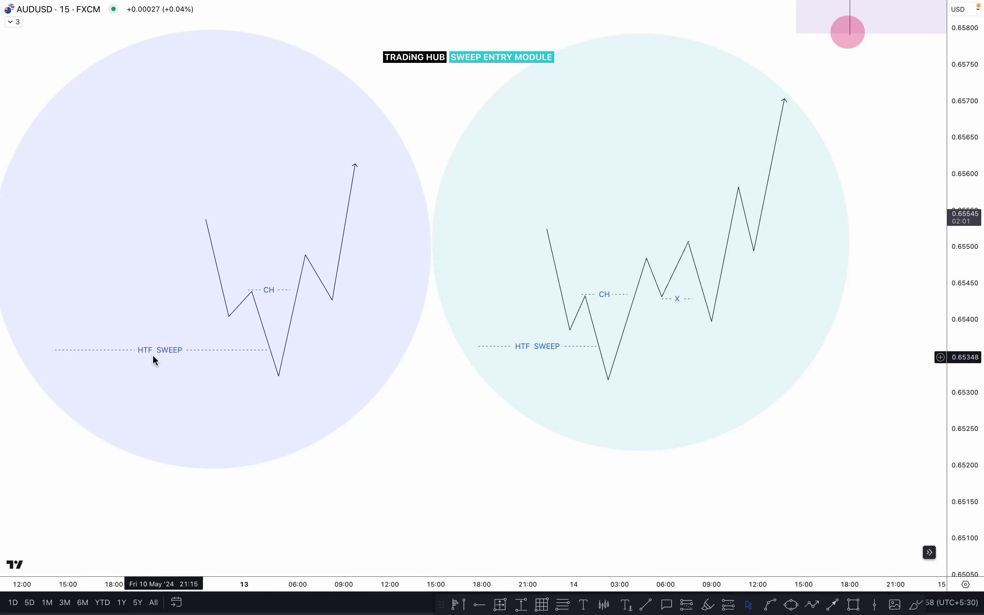
Select the first diagram's HTF SWEEP line, and move the starting point of its price path slightly higher and earlier
click(51, 350)
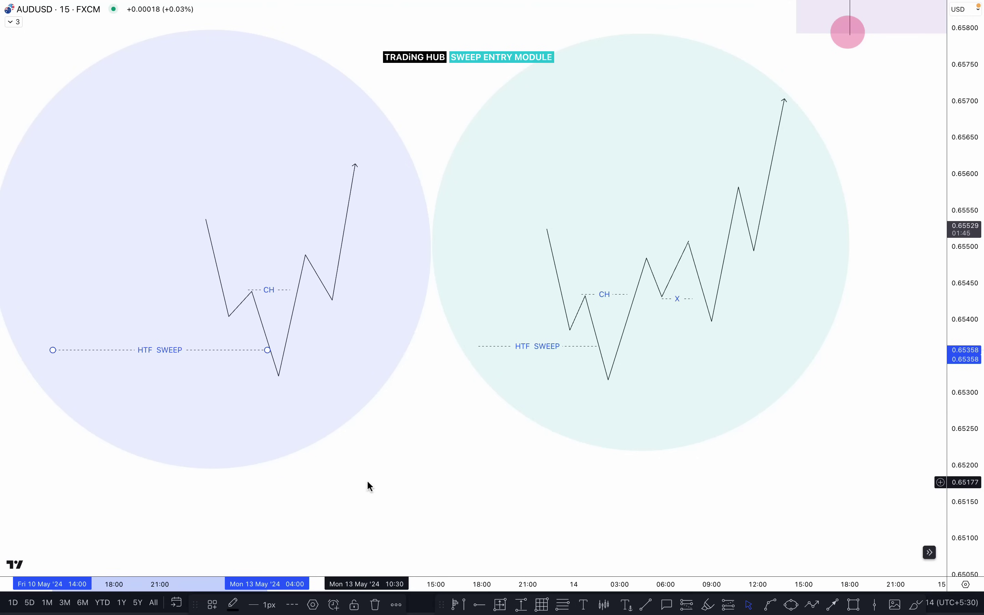
click(430, 491)
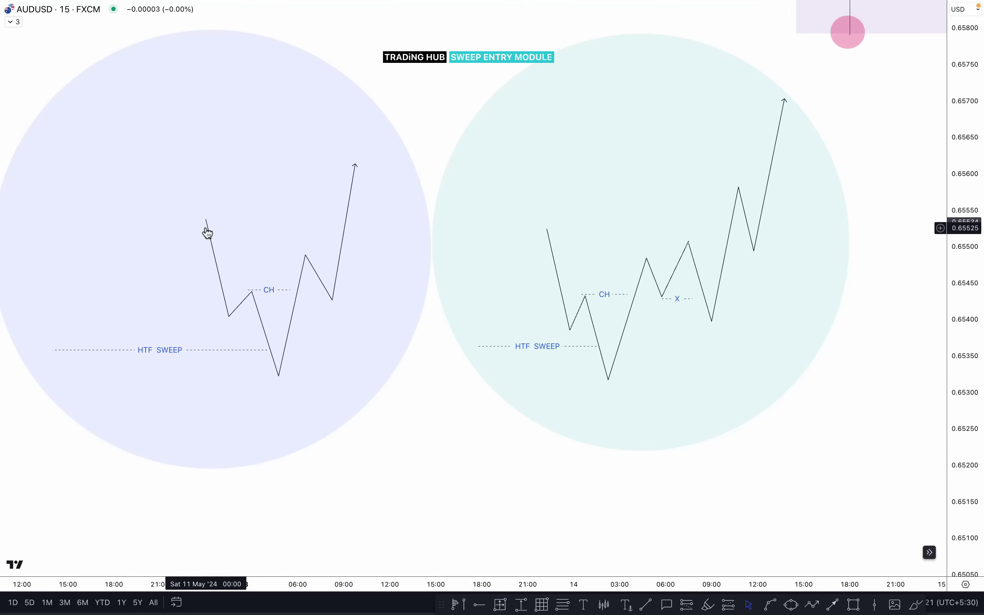
drag(206, 220, 202, 217)
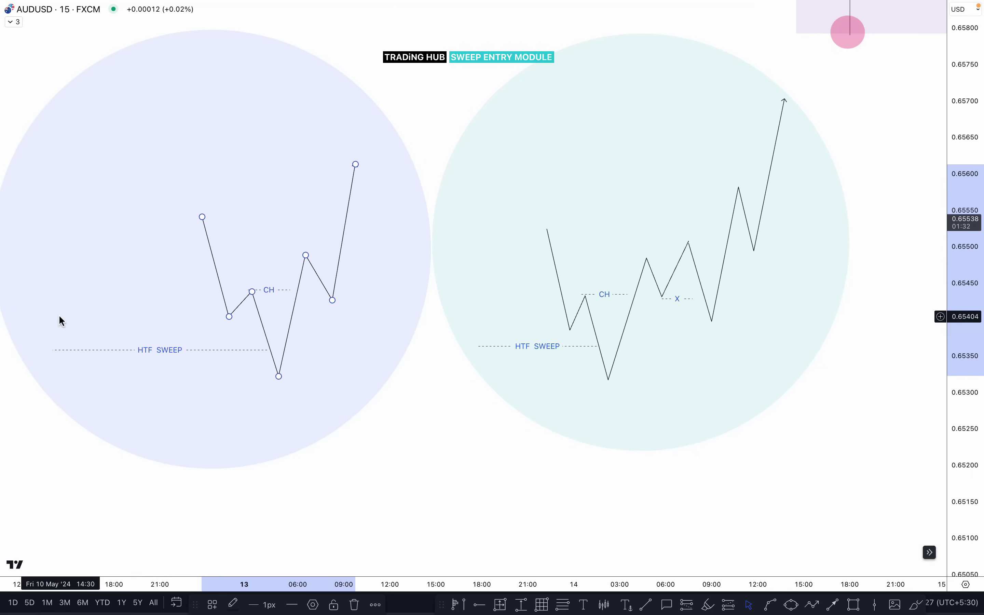
click(437, 415)
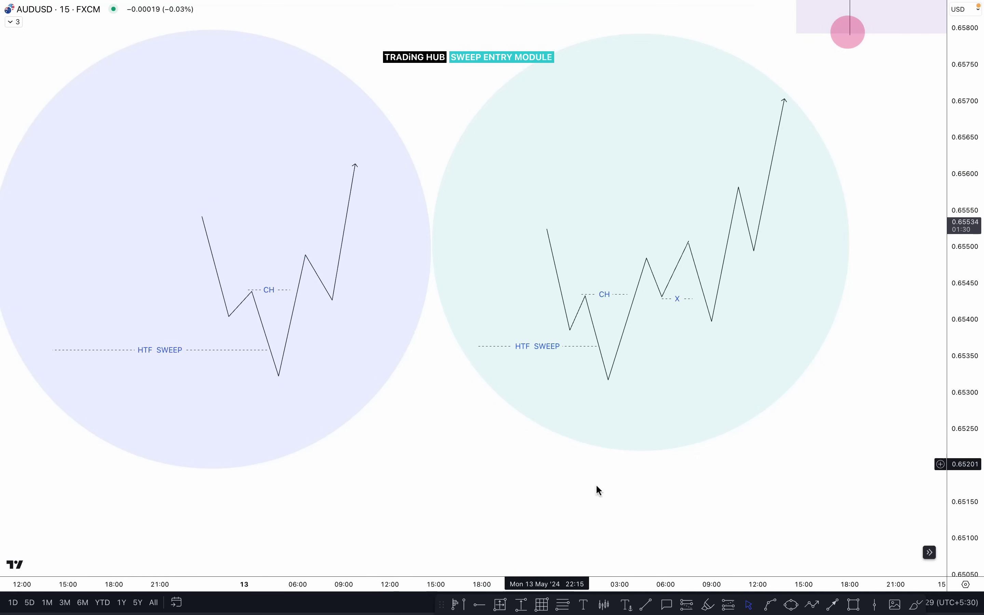
Trace the first diagram's price path up to its peak after the sweep and its CH line with the brush, and undo both strokes
click(917, 605)
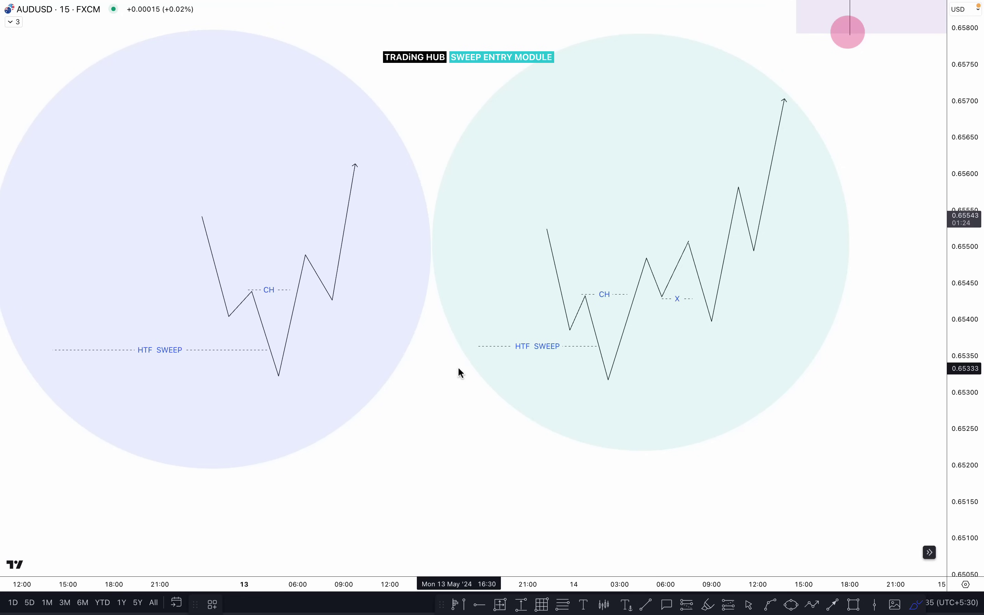
mouse_move(202, 217)
mouse_down()
mouse_move(217, 303)
mouse_move(262, 311)
mouse_move(277, 372)
mouse_move(301, 254)
mouse_up()
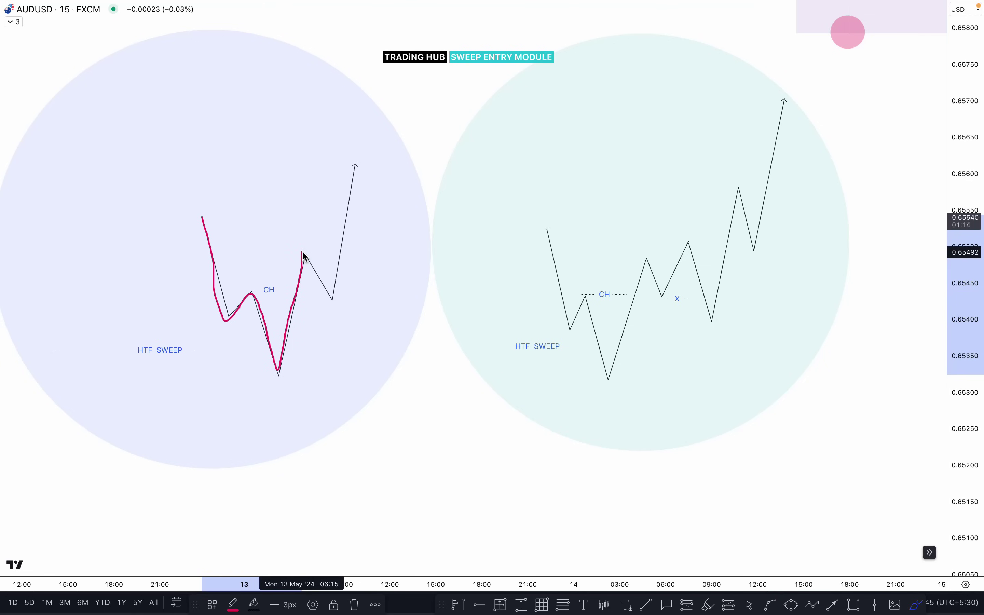
drag(244, 290, 280, 290)
key(super+z)
key(super+z)
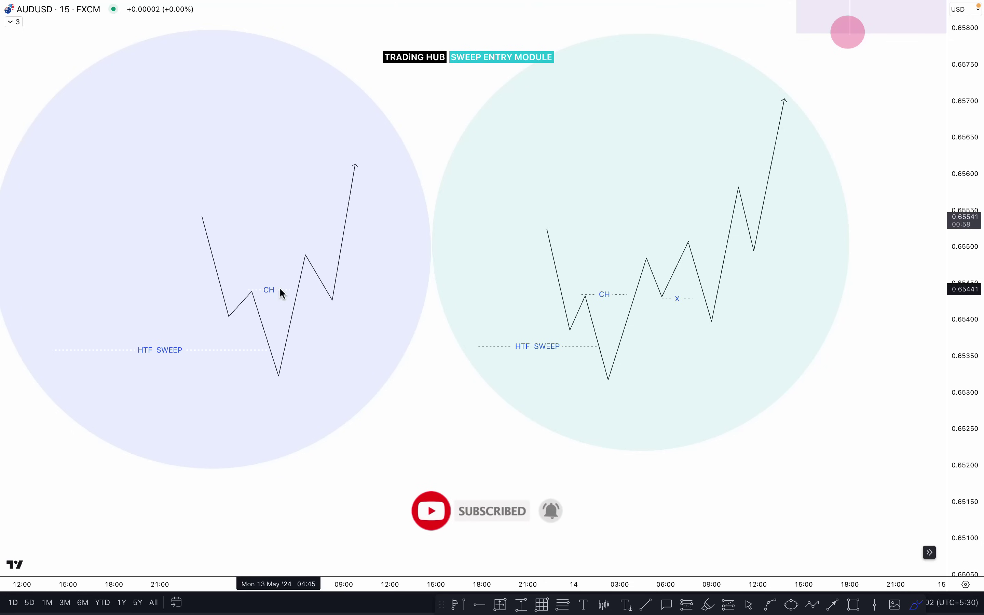
Brush over the first diagram's CH line and delete the stroke
drag(248, 294, 291, 290)
key(Delete)
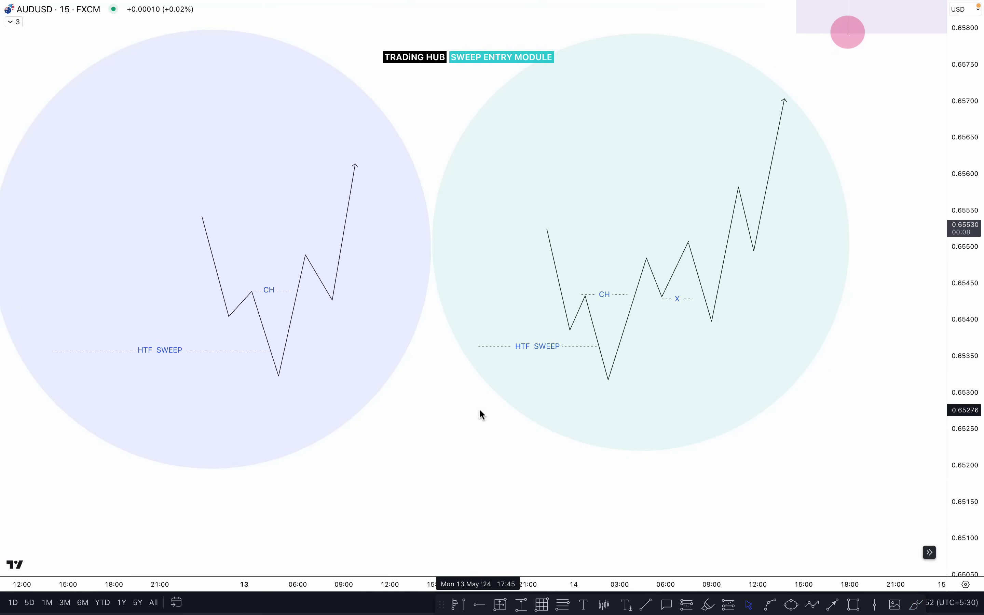
Draw a rectangle in the first diagram from the CH high down to the sweep low, and extend it to the retracement point
click(853, 605)
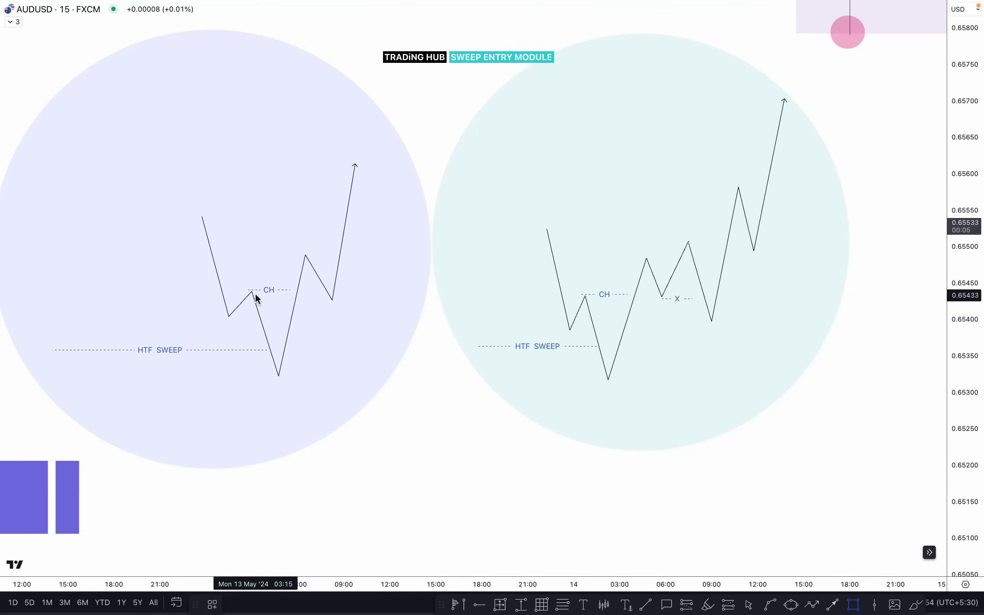
drag(252, 292, 279, 376)
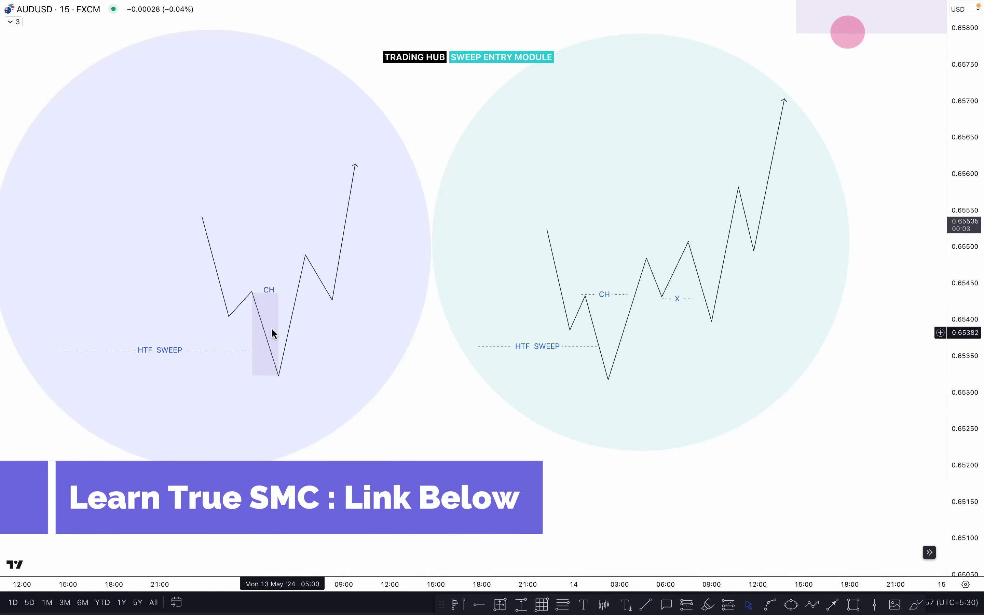
drag(279, 334, 340, 334)
click(410, 361)
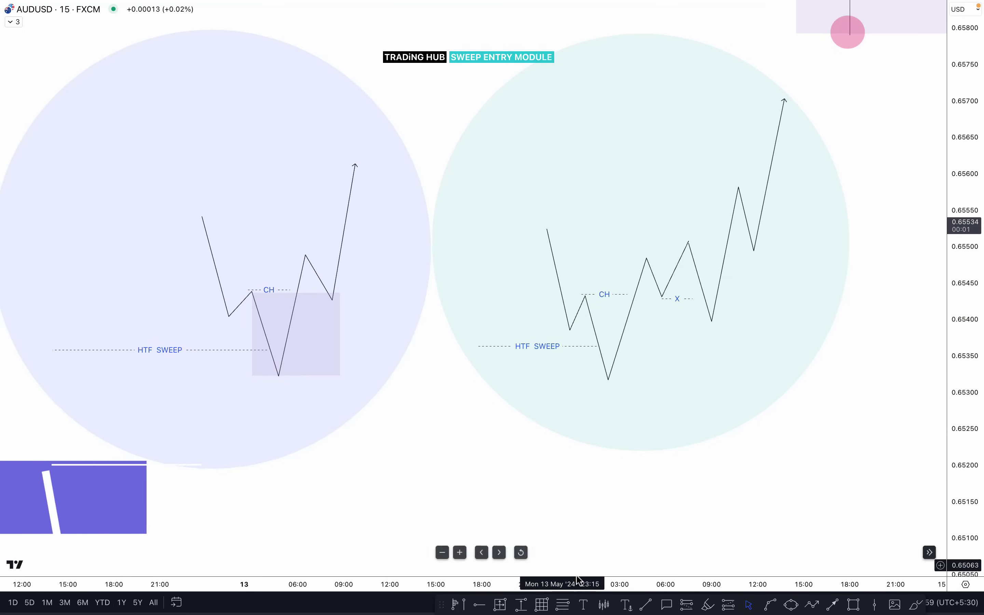
Place a long position at the first diagram's retracement with entry 0.65435, stop 0.65316 and target 0.65775, and narrow it to the circle's edge
click(723, 606)
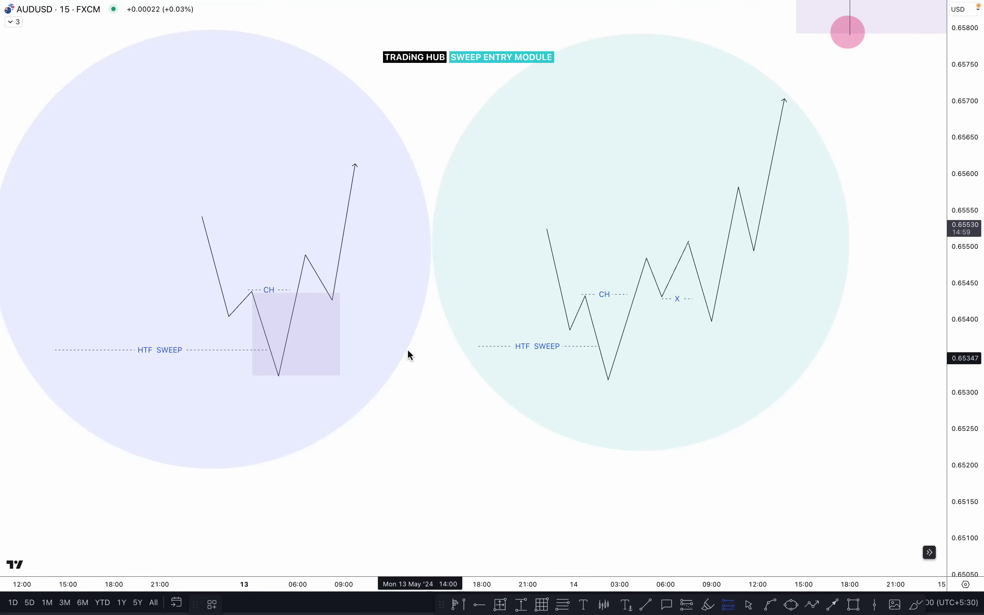
click(334, 295)
drag(332, 363, 333, 383)
drag(333, 222, 294, 47)
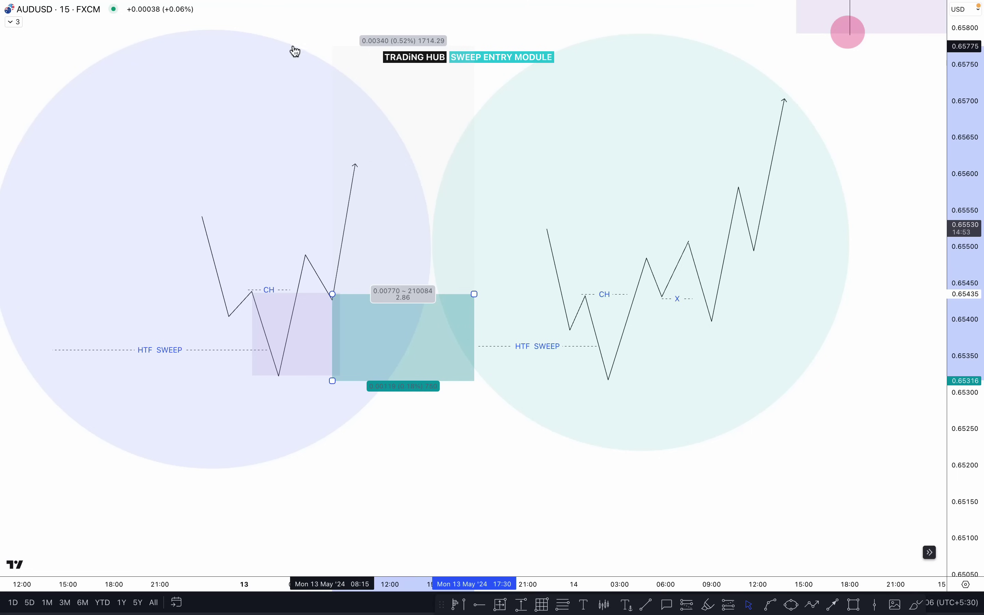
drag(474, 294, 420, 376)
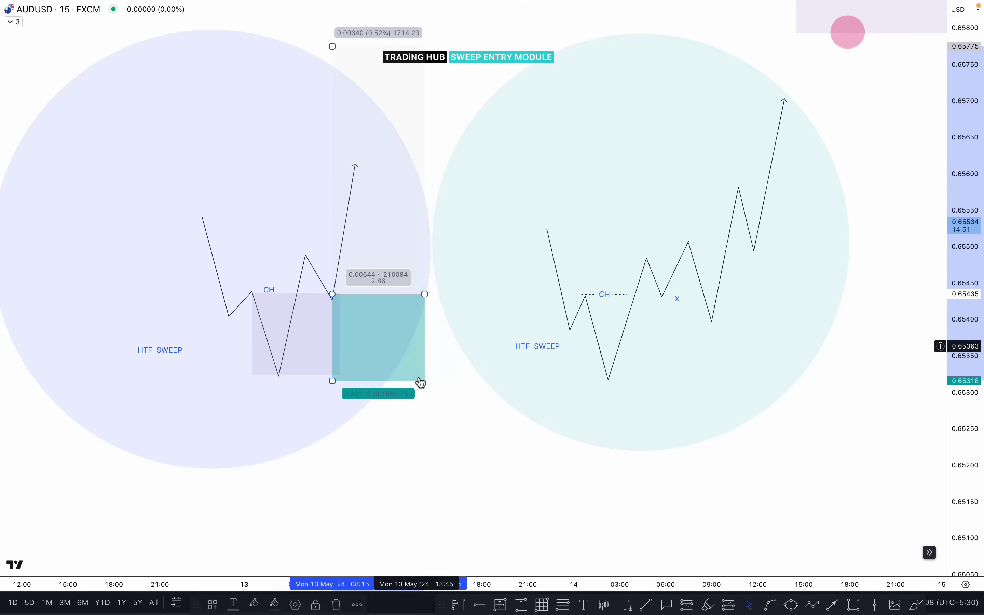
click(426, 403)
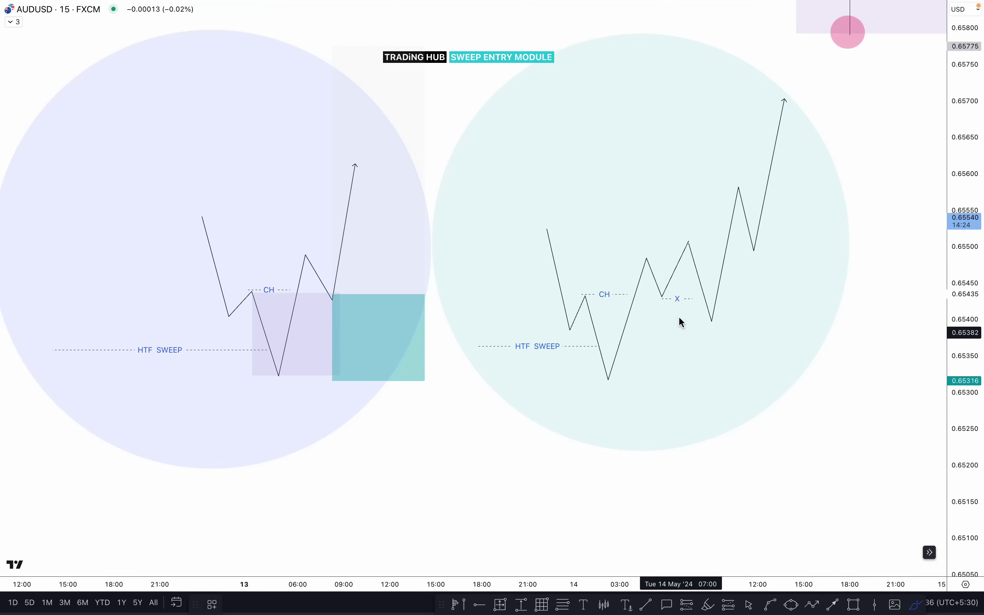
Brush over the second diagram's X line up to the falling leg, and undo the strokes
click(698, 300)
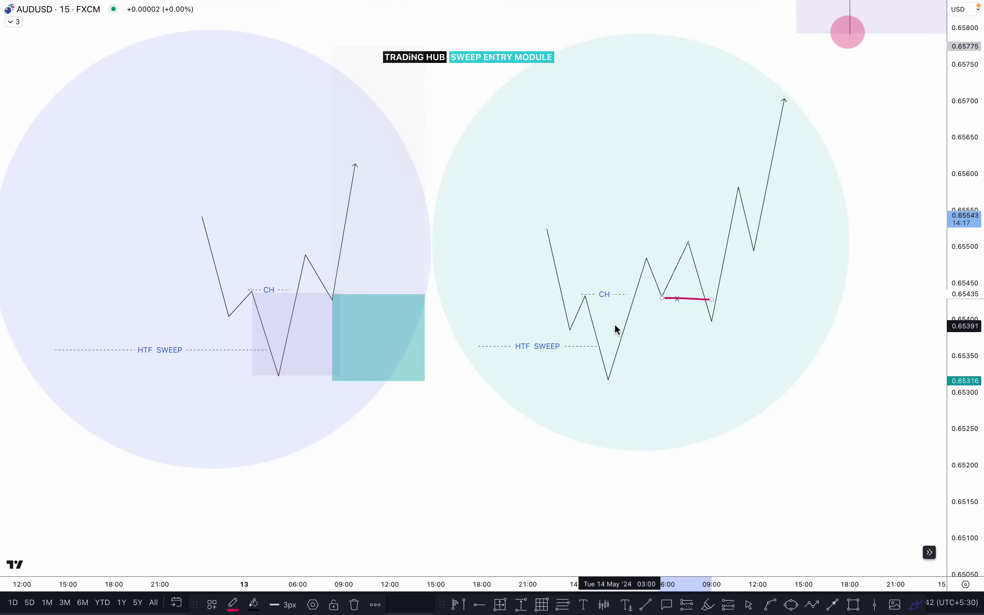
mouse_move(599, 312)
mouse_down()
mouse_move(717, 311)
mouse_move(720, 373)
mouse_move(606, 380)
mouse_move(598, 308)
mouse_up()
key(super+z)
key(super+z)
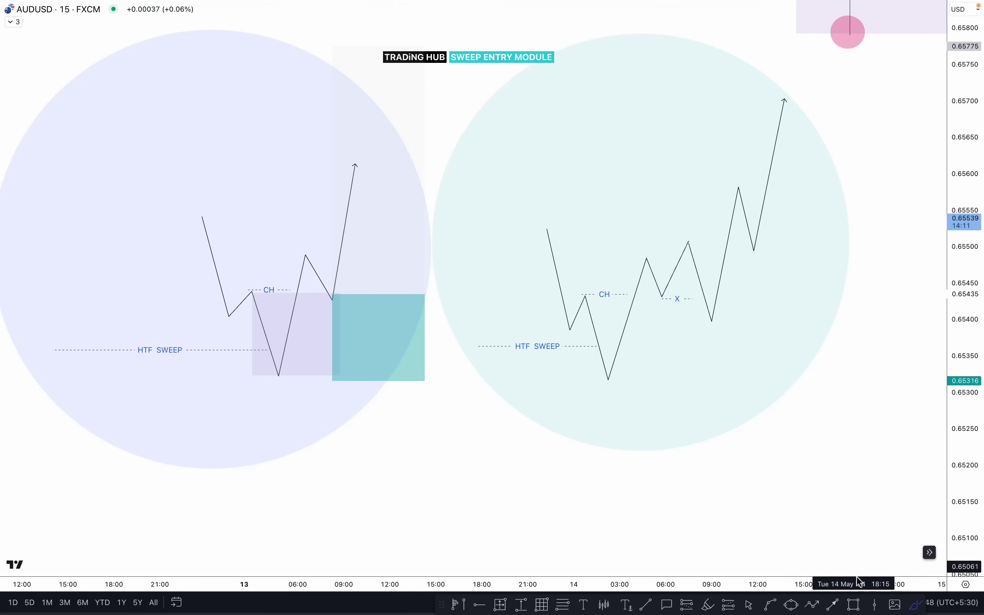
Draw a rectangle in the second diagram from the CH high down to the HTF sweep low, and undo it
click(854, 605)
drag(585, 296, 713, 381)
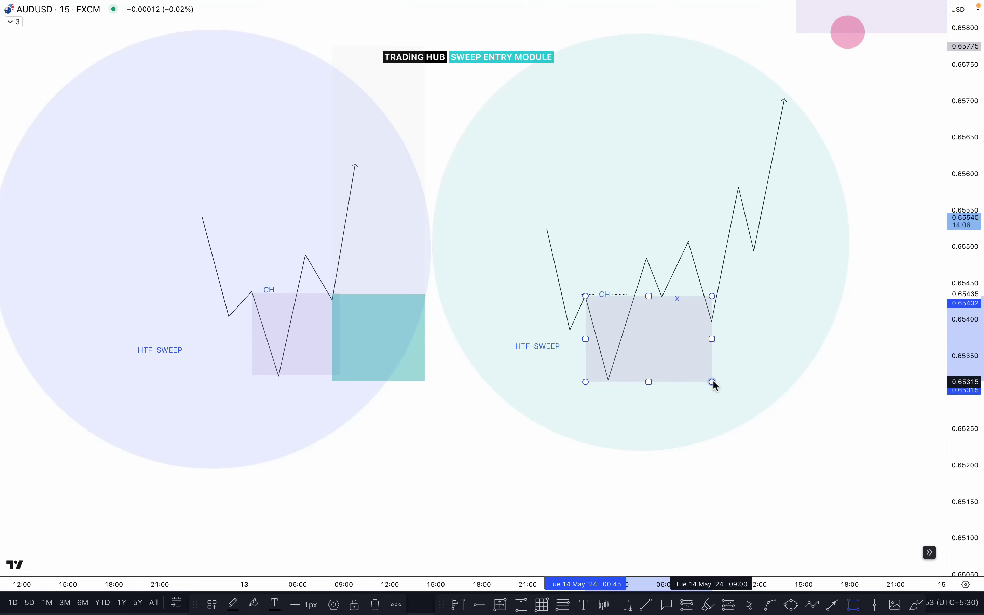
key(super+z)
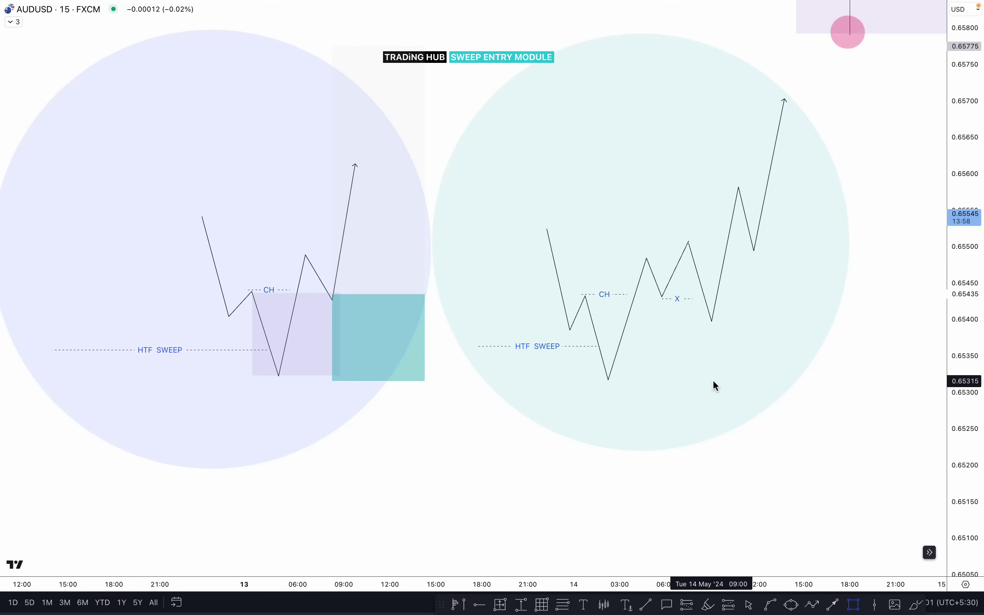
Draw a rectangle over the second diagram's falling leg through the X line, and extend it to the final retracement low
click(684, 243)
drag(704, 284, 709, 321)
drag(709, 283, 756, 281)
click(787, 290)
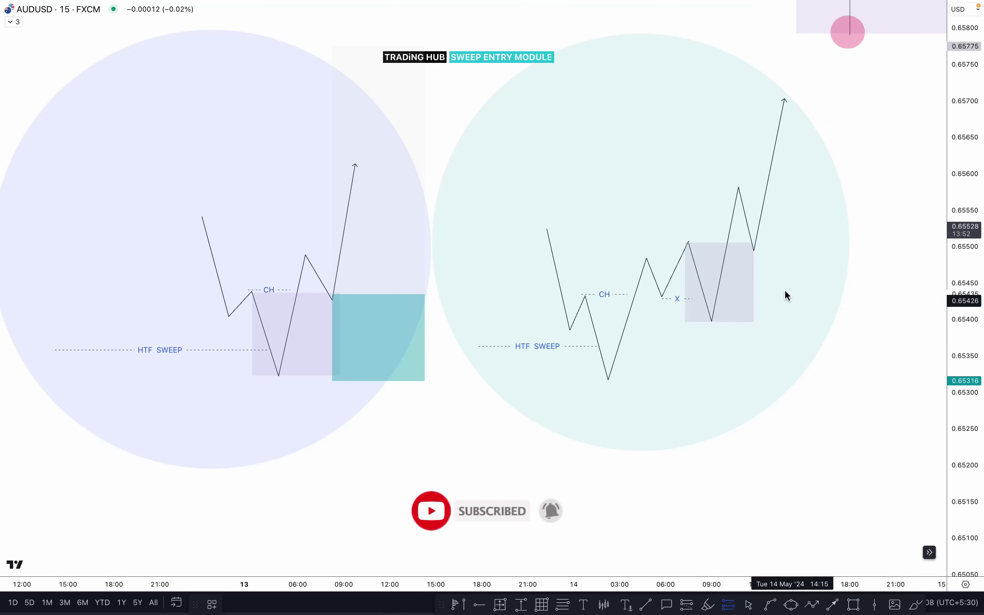
Place a long position beside the second diagram's final retracement with entry 0.65487, target 0.65805 and its stop just below the rectangle
click(764, 244)
drag(762, 168, 728, 12)
drag(763, 321, 761, 333)
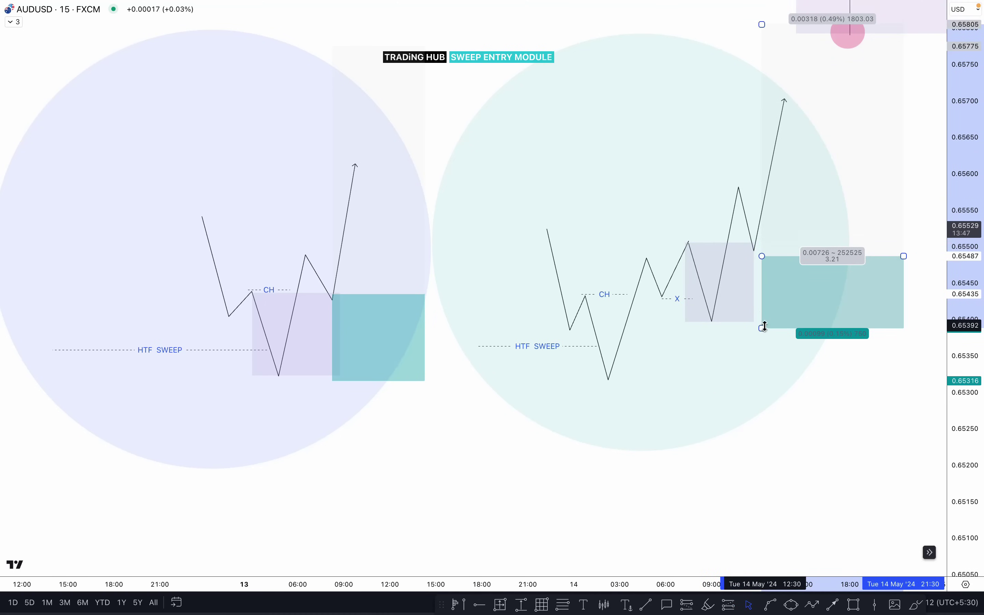
click(814, 415)
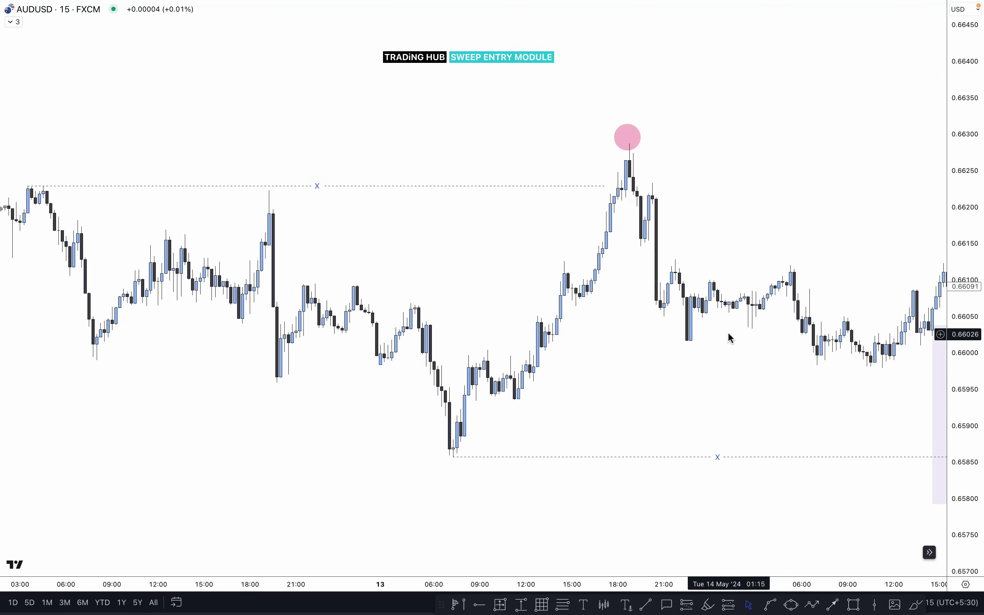
Trace a price path through the 13 May rally, the circled sweep high and the following pullback, and delete it
click(815, 605)
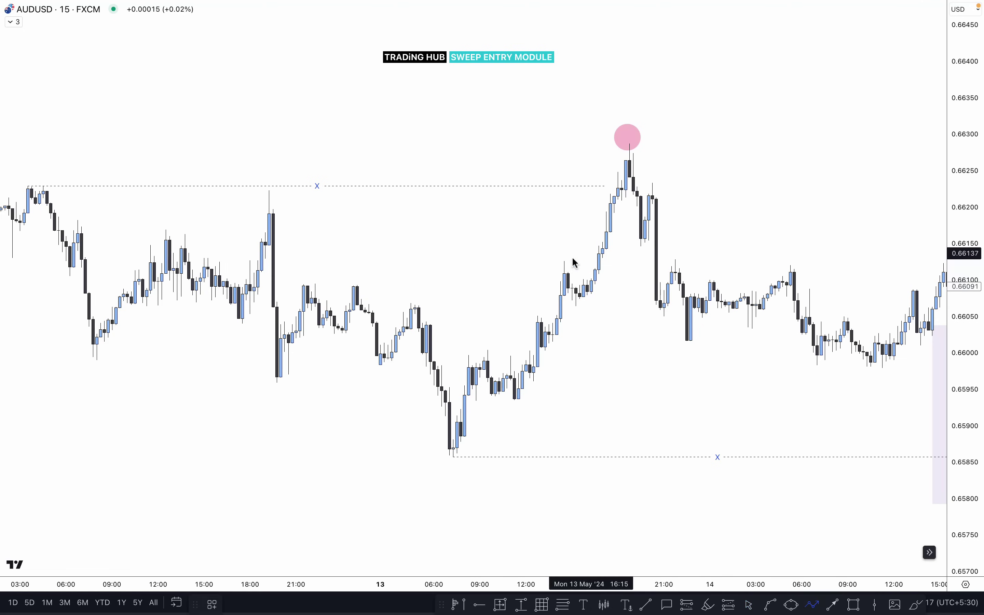
click(550, 350)
click(565, 268)
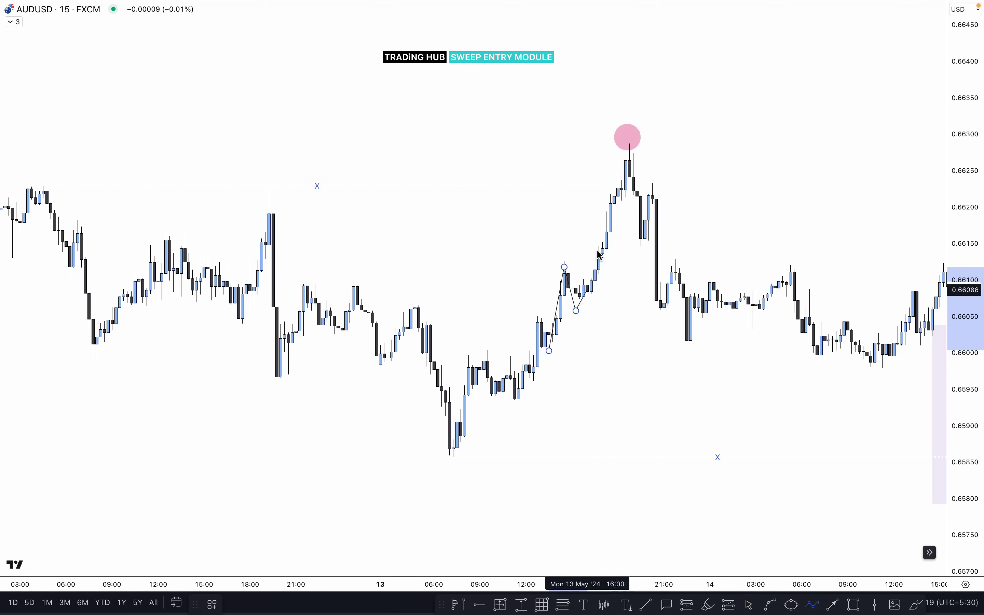
click(577, 311)
click(623, 208)
click(631, 147)
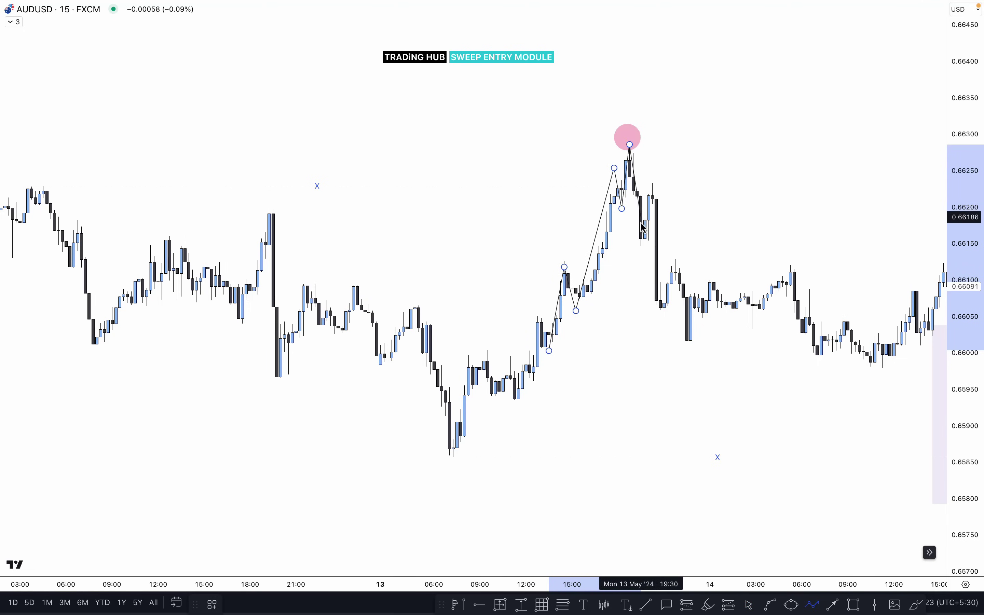
click(642, 251)
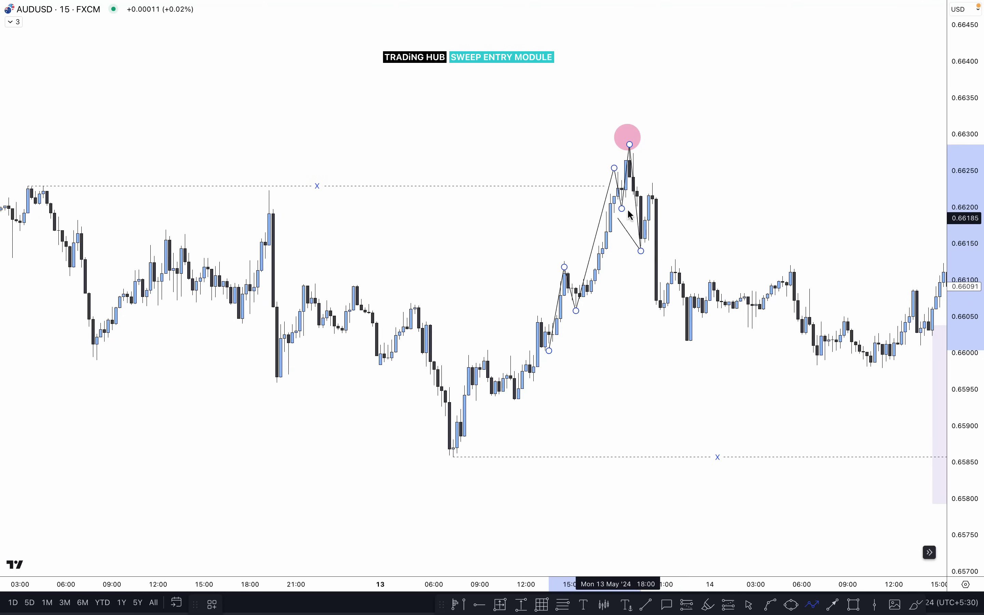
click(657, 192)
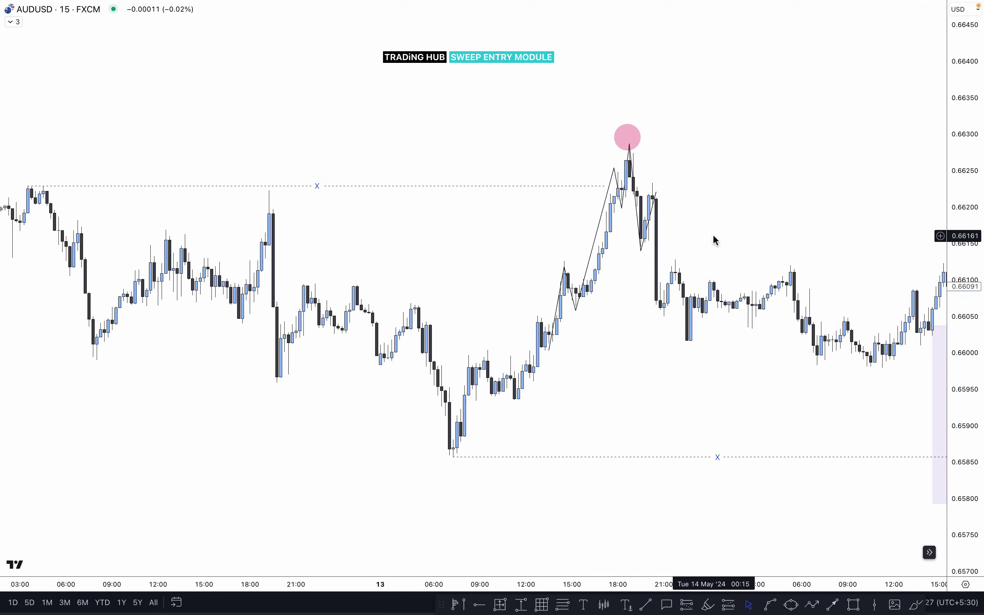
double_click(658, 193)
key(Delete)
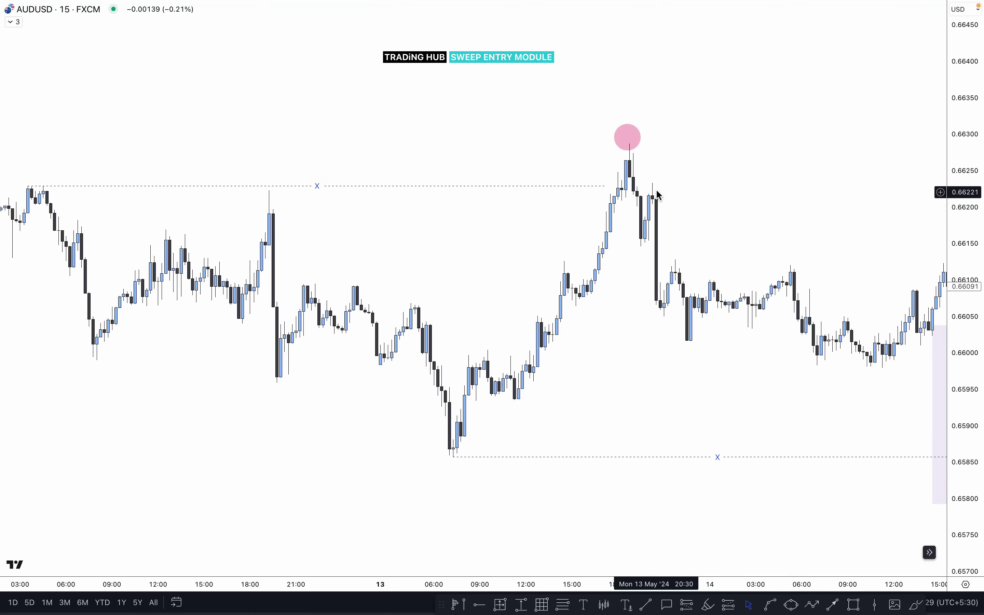
Draw a short horizontal dashed line at 0.66208 just below the candles of the 13 May sweep high
scroll(657, 193, right, 5)
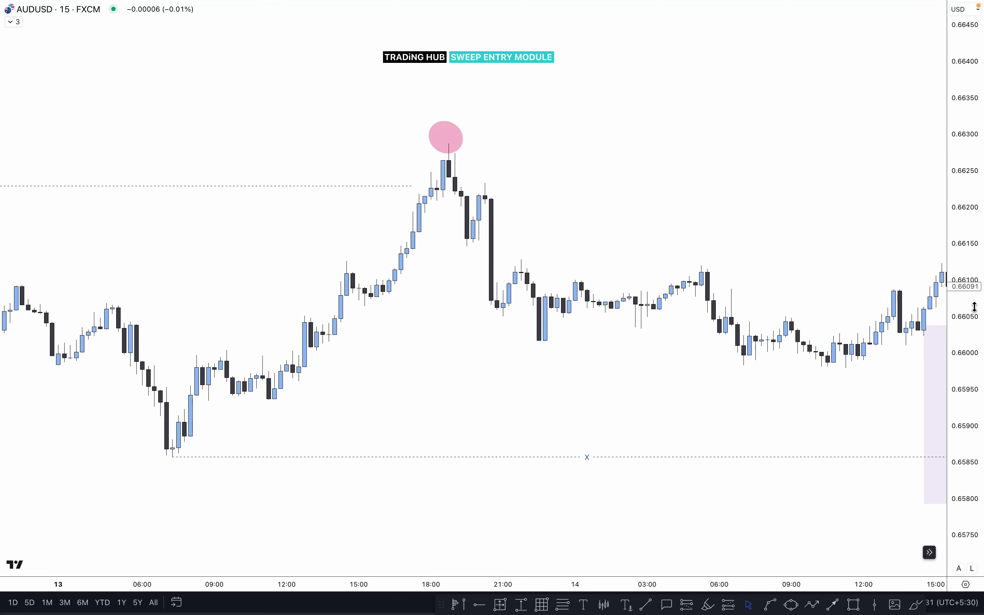
drag(975, 309, 972, 138)
drag(578, 135, 644, 210)
click(647, 604)
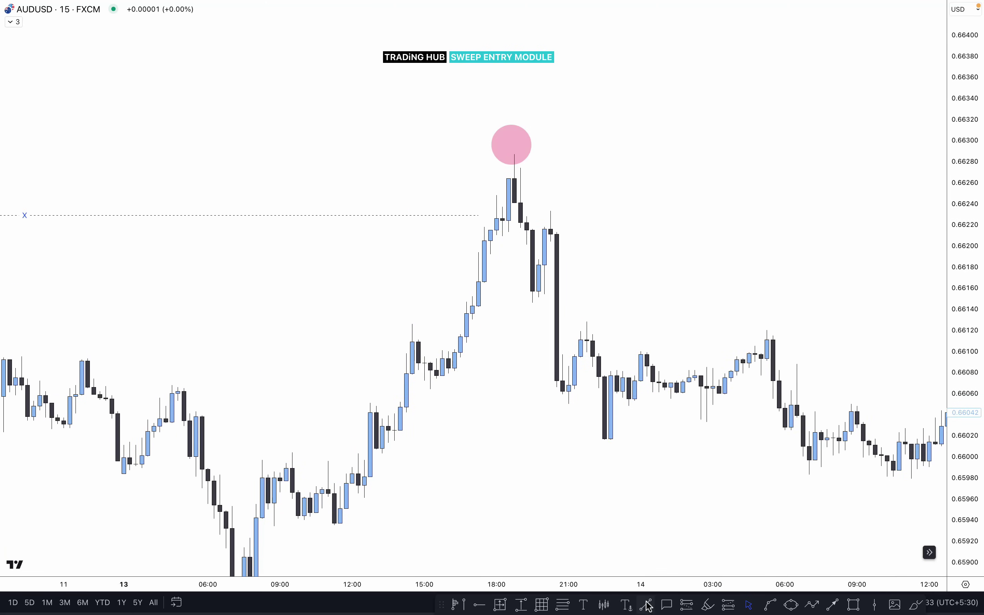
click(503, 238)
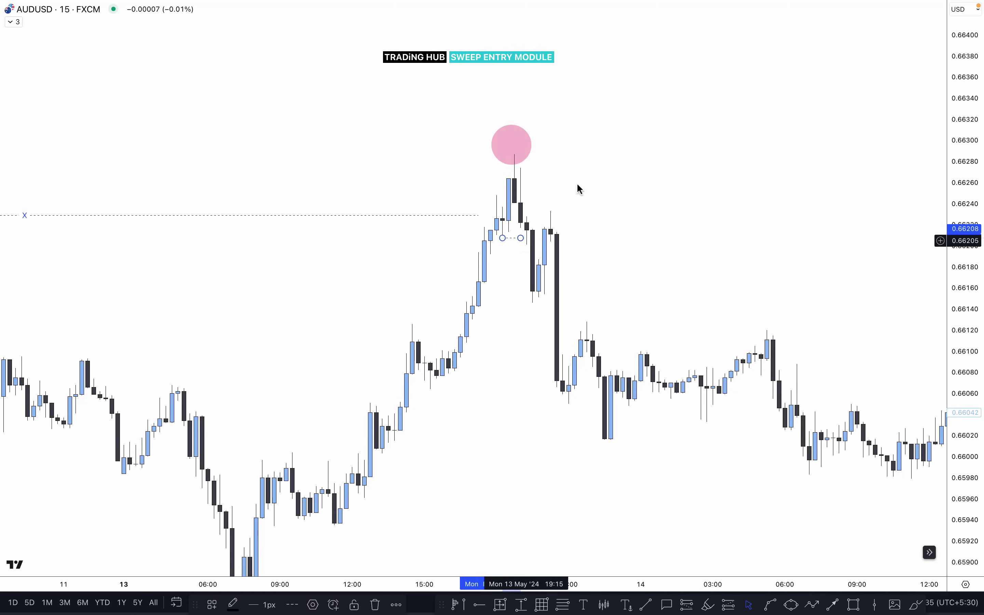
key(Escape)
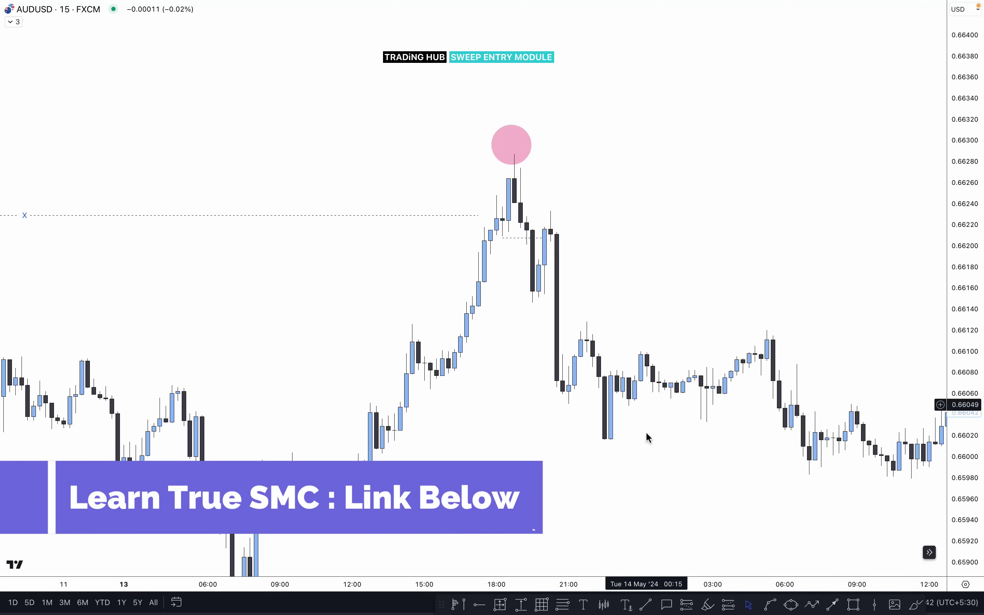
Place a short position after the 13 May sweep with entry 0.66209, stop 0.66292 and target 0.65856, and widen it into the morning of 14 May
click(545, 237)
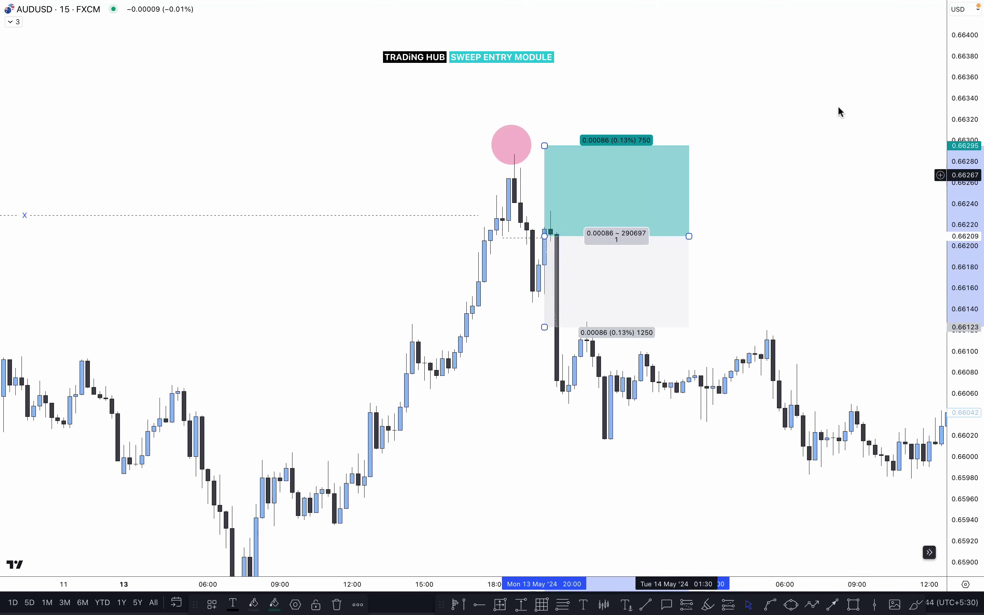
drag(521, 150, 520, 149)
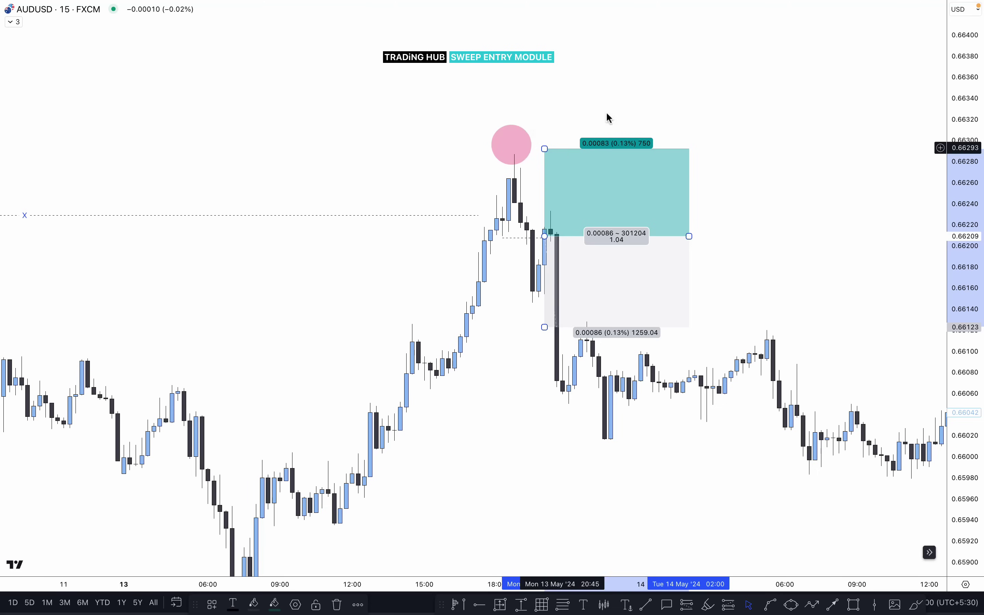
scroll(514, 163, down, 5)
scroll(646, 192, down, 6)
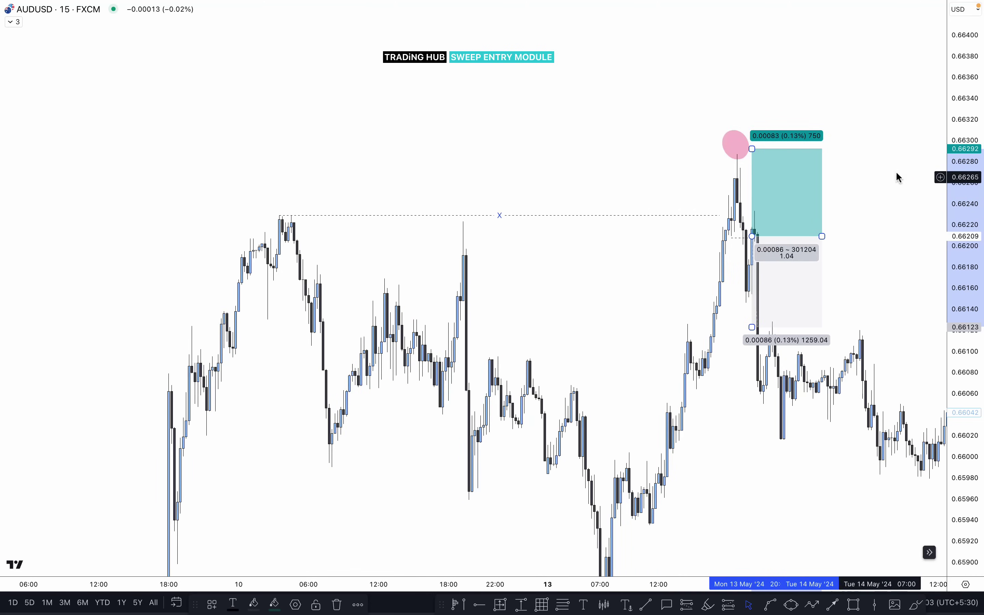
mouse_move(543, 267)
mouse_down()
mouse_move(514, 363)
mouse_move(501, 471)
mouse_up()
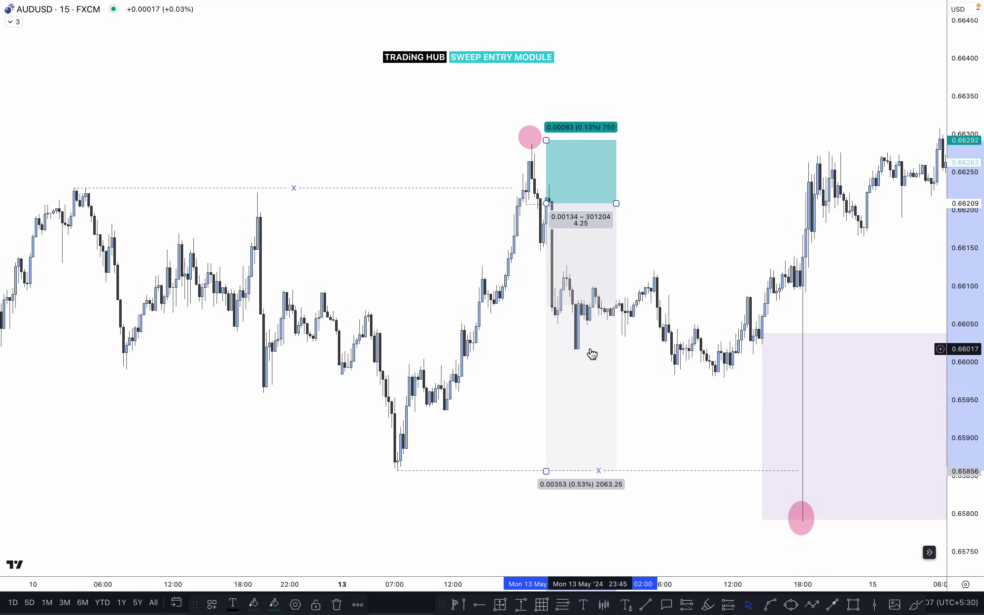
drag(618, 205, 684, 203)
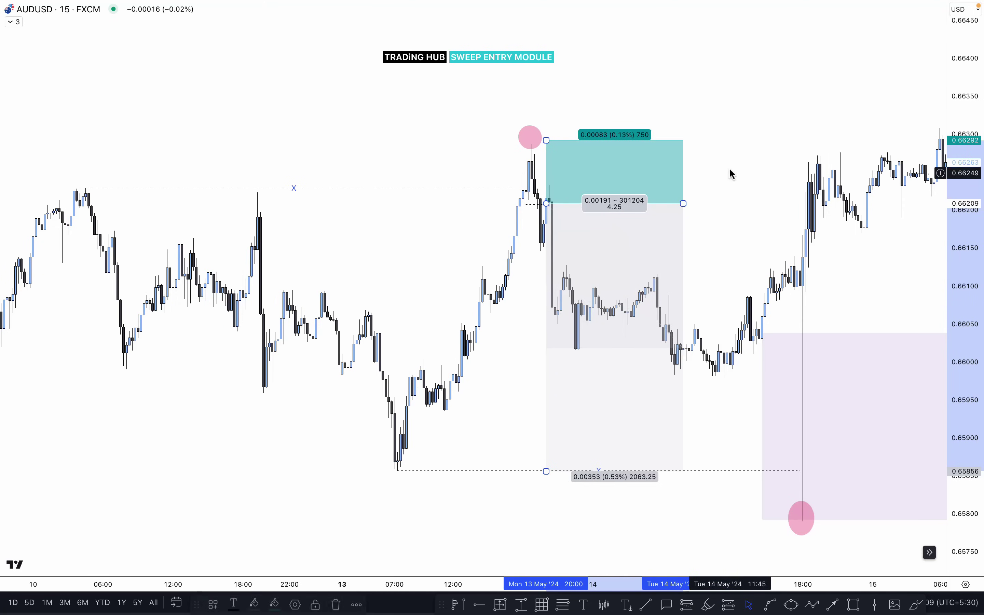
click(730, 171)
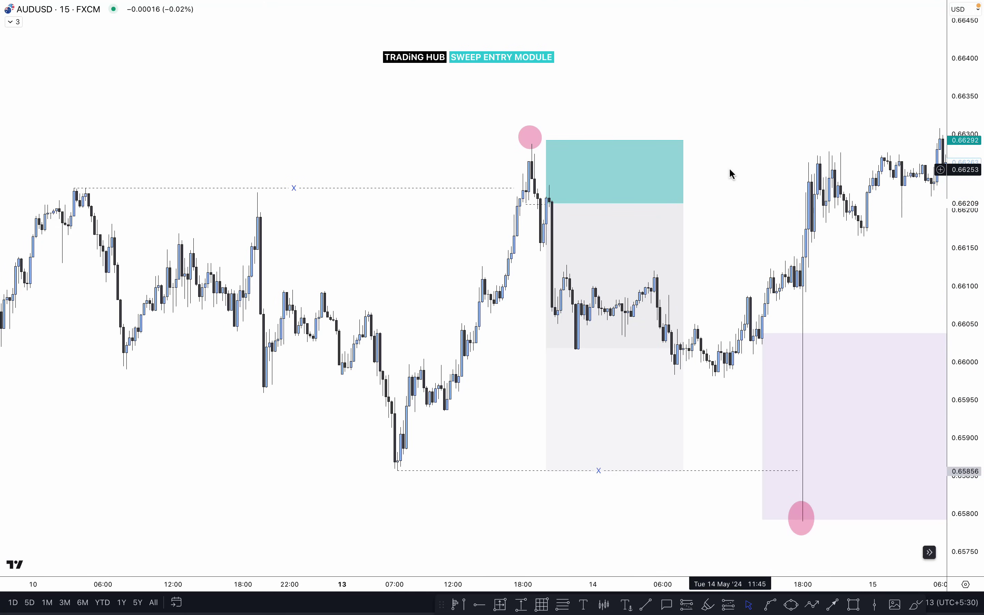
Trace a price path from the 14 May sweep low through the evening and early 15 May swings, and move it onto empty chart space
scroll(730, 168, up, 2)
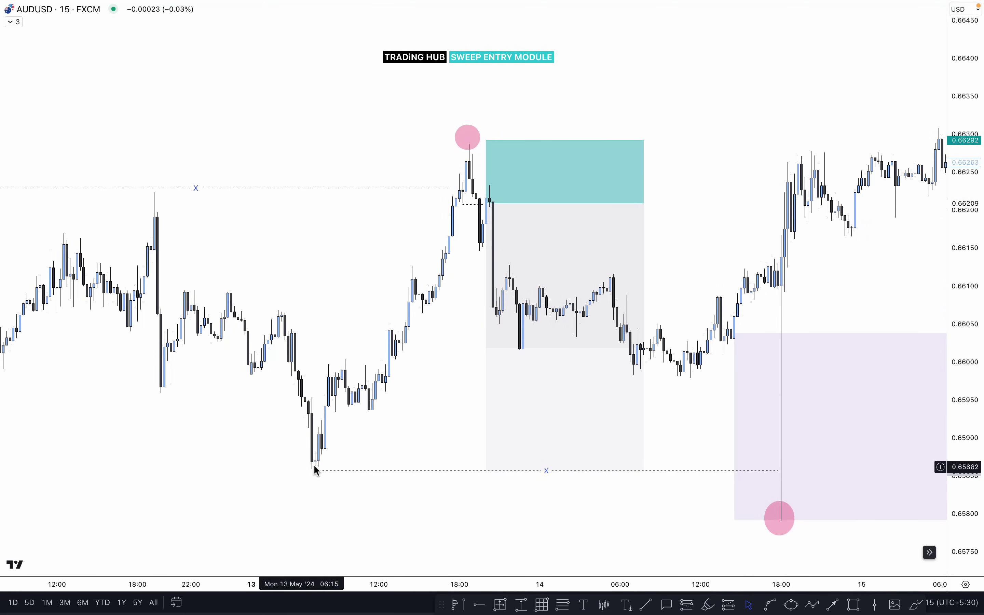
scroll(711, 420, up, 2)
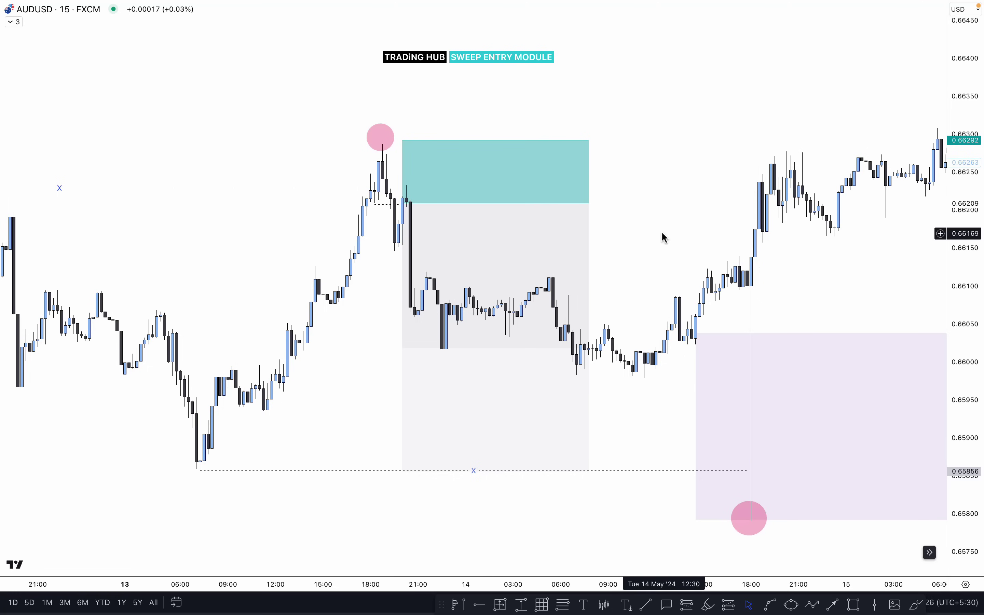
drag(662, 234, 283, 265)
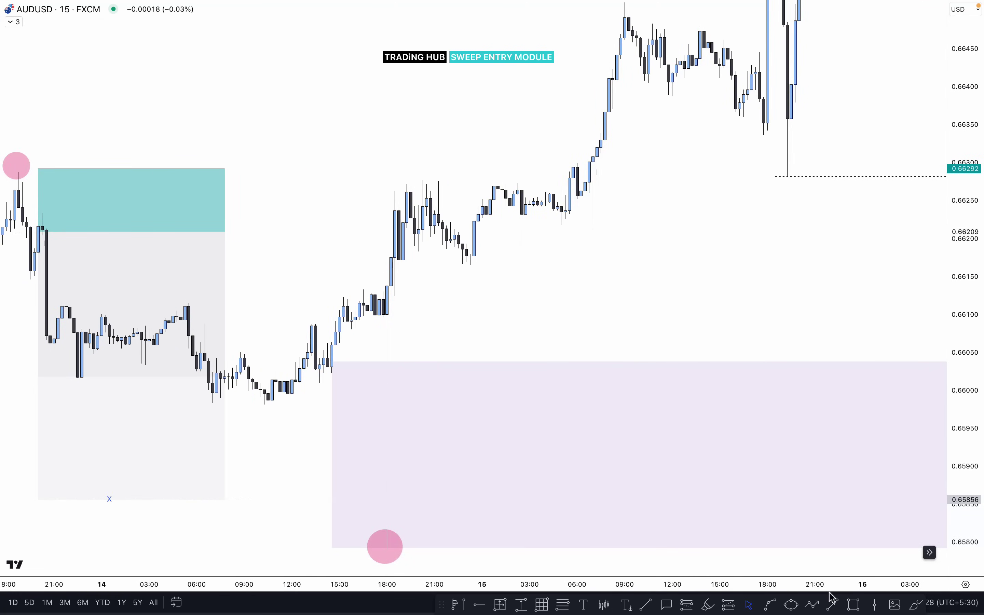
click(817, 604)
click(375, 493)
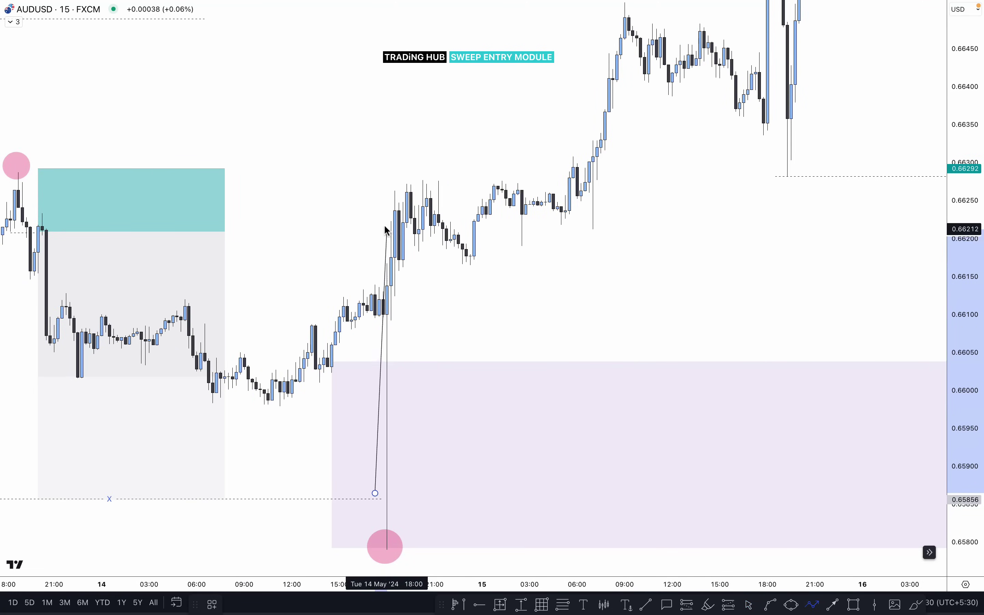
click(407, 180)
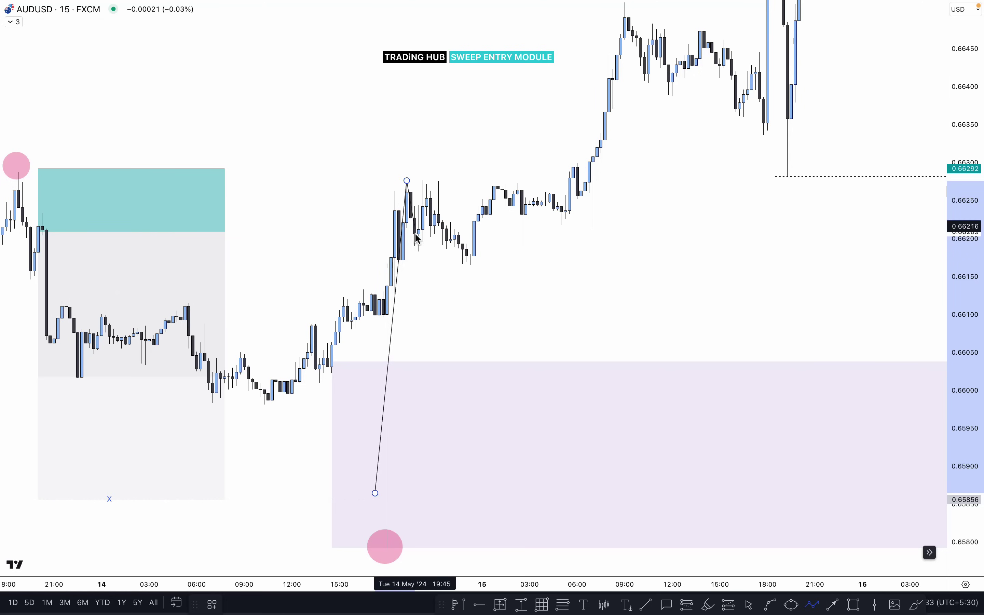
click(423, 175)
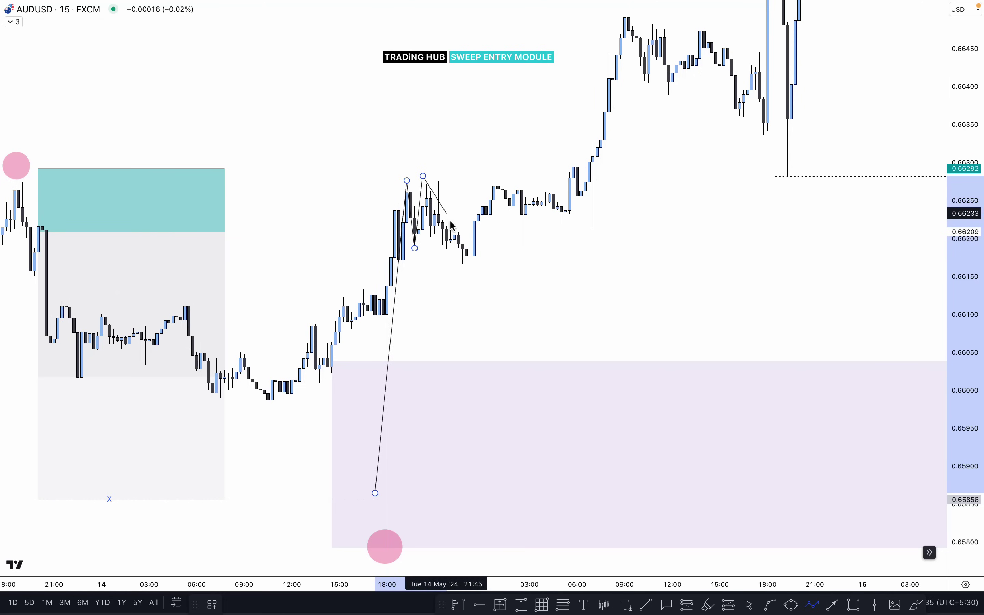
click(463, 266)
click(498, 181)
click(511, 213)
click(522, 185)
click(527, 247)
click(550, 188)
click(558, 222)
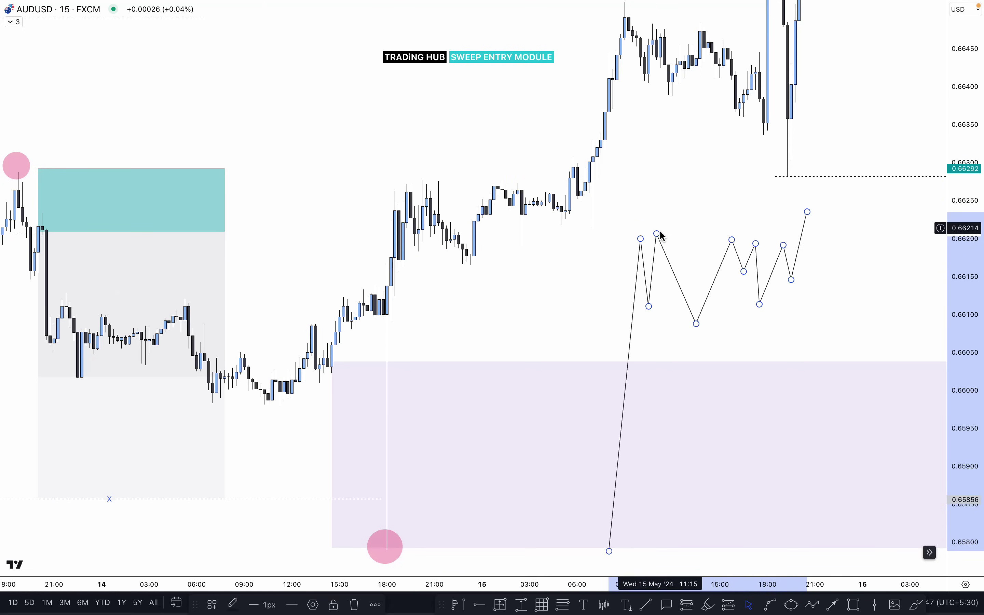
Draw dashed horizontal lines from the traced path's first pullback low, its following high at 0.66210 and its last minor high
key(alt+t)
click(645, 305)
click(680, 306)
key(alt+t)
click(656, 230)
click(796, 231)
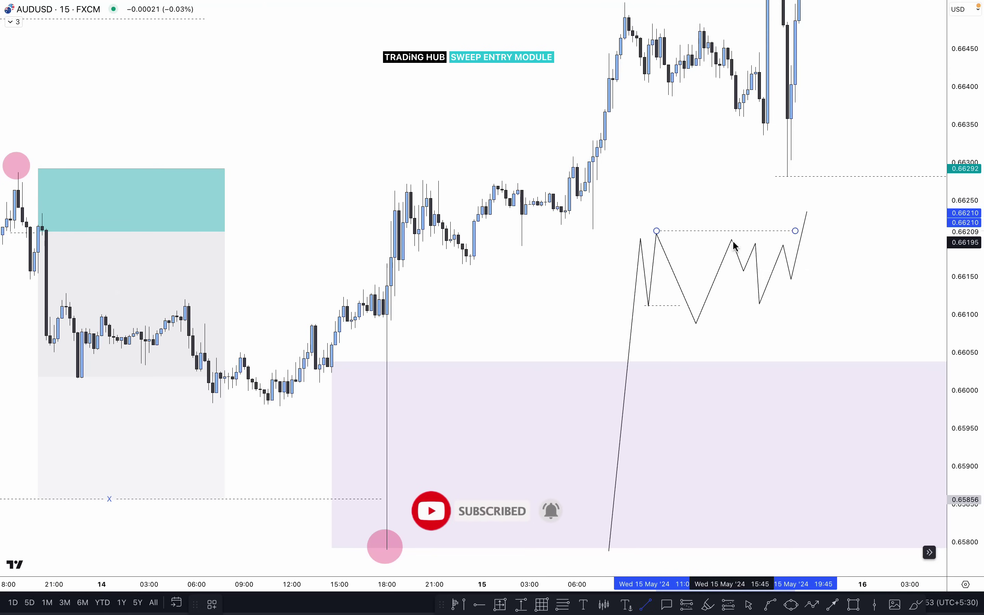
click(784, 245)
click(844, 246)
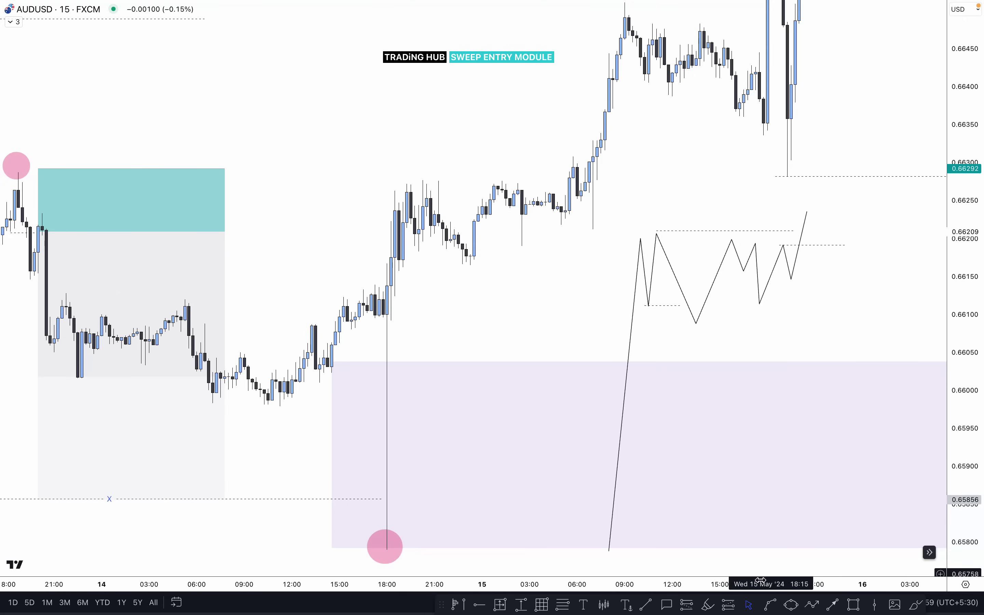
Delete the traced price path and the dashed level lines attached to it
click(733, 241)
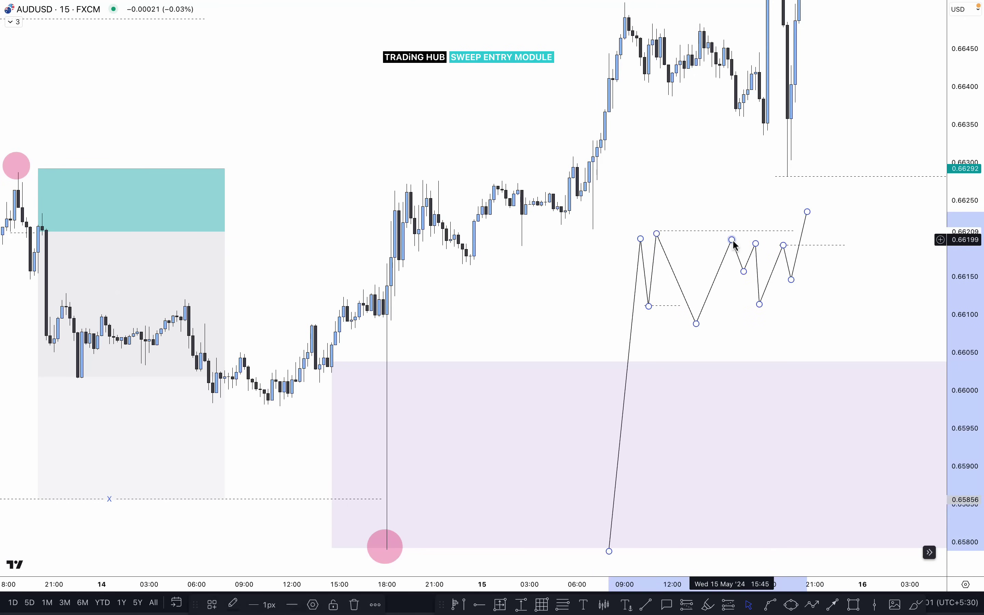
key(Delete)
click(725, 231)
key(Delete)
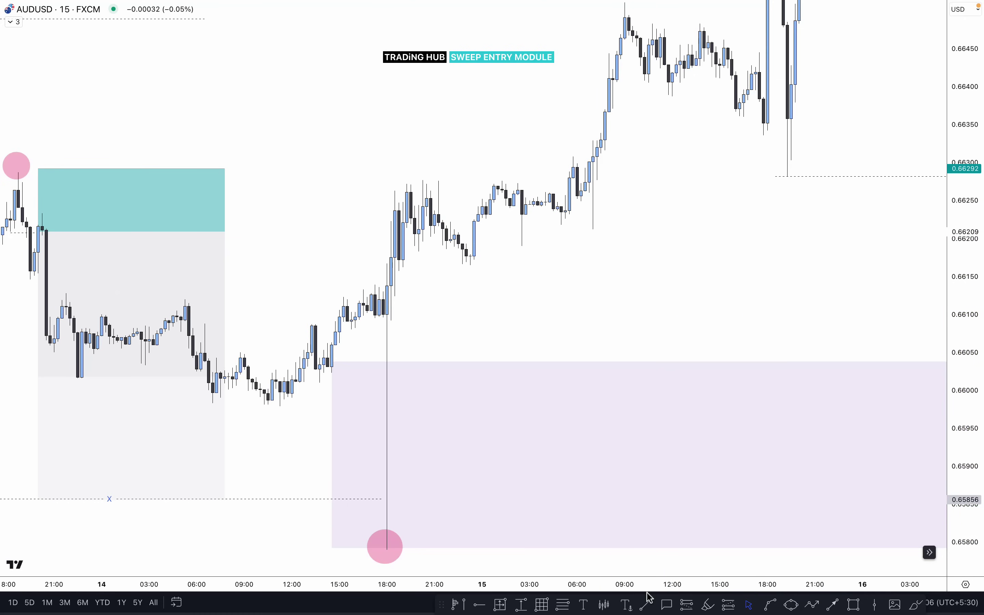
Draw a dashed line at 0.66279 over the 14 May evening highs and a short one at the pullback low below, labelled X
click(646, 604)
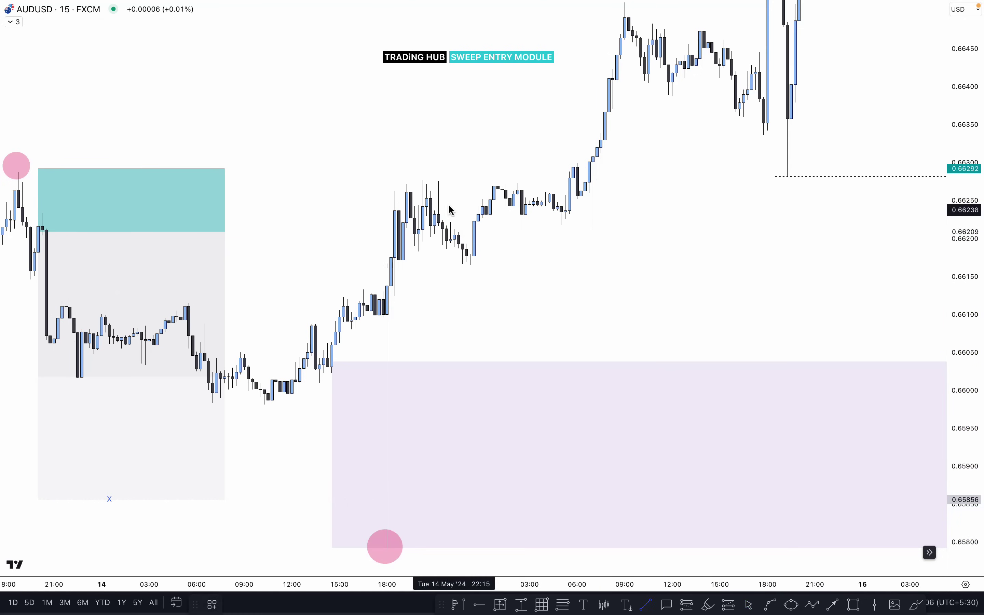
drag(423, 179, 554, 179)
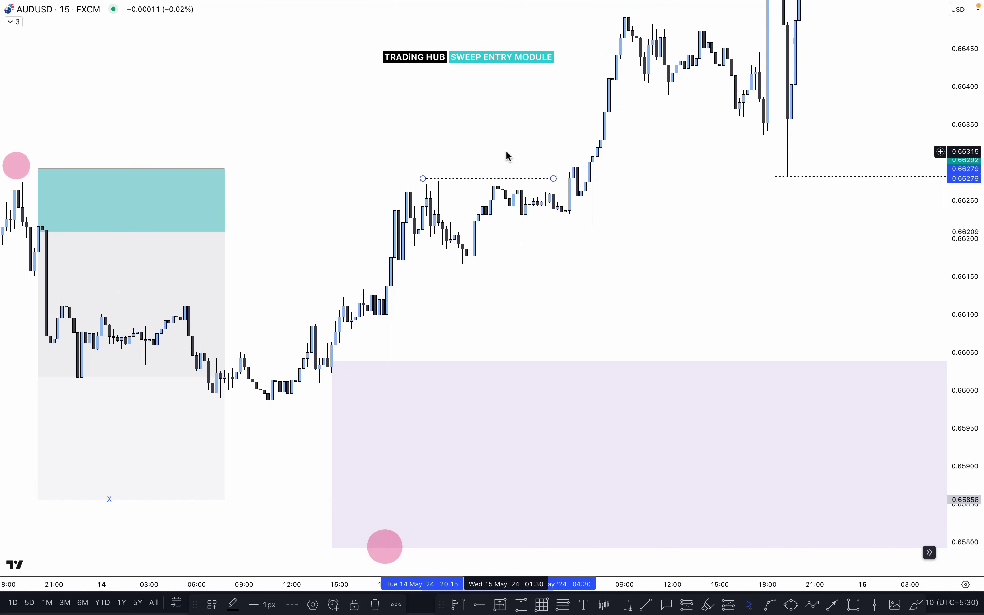
click(650, 605)
drag(419, 252, 455, 252)
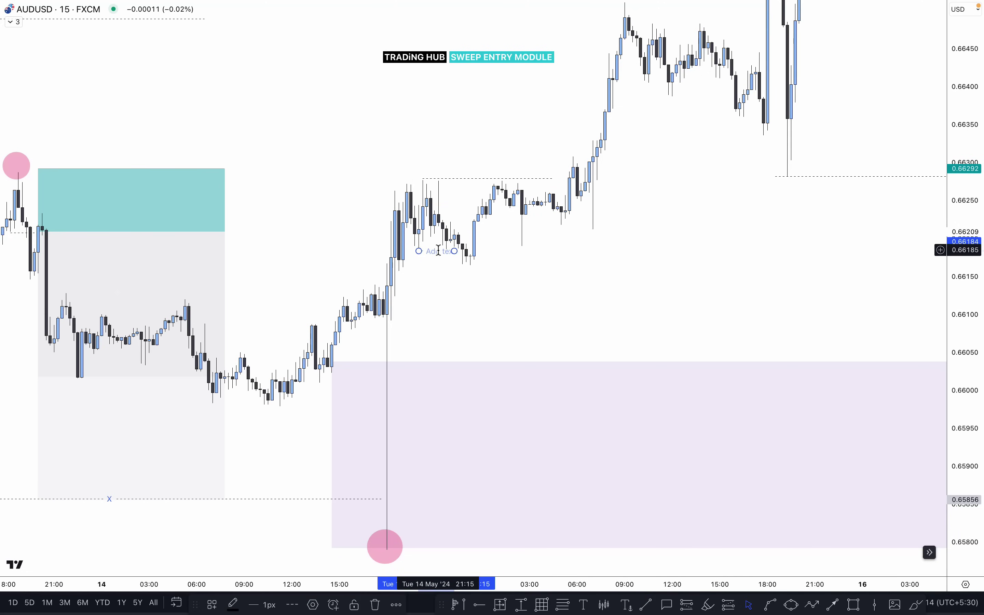
text(X)
click(563, 263)
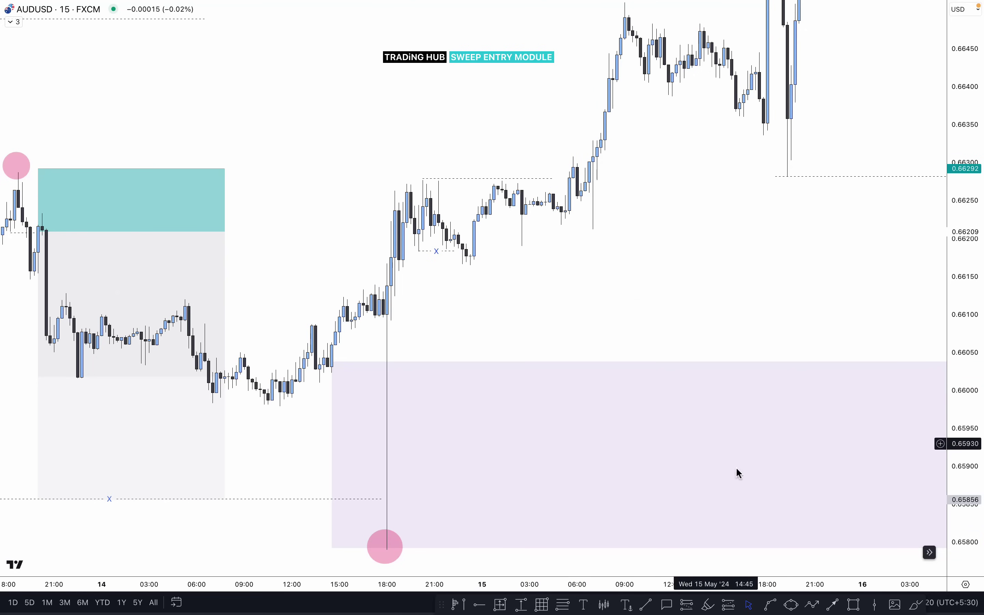
Box the early 15 May pullback with a rectangle and place a long position from 07:00 with entry 0.66255, stop 0.66159 and target 0.00245 above entry
drag(550, 193, 594, 229)
click(635, 185)
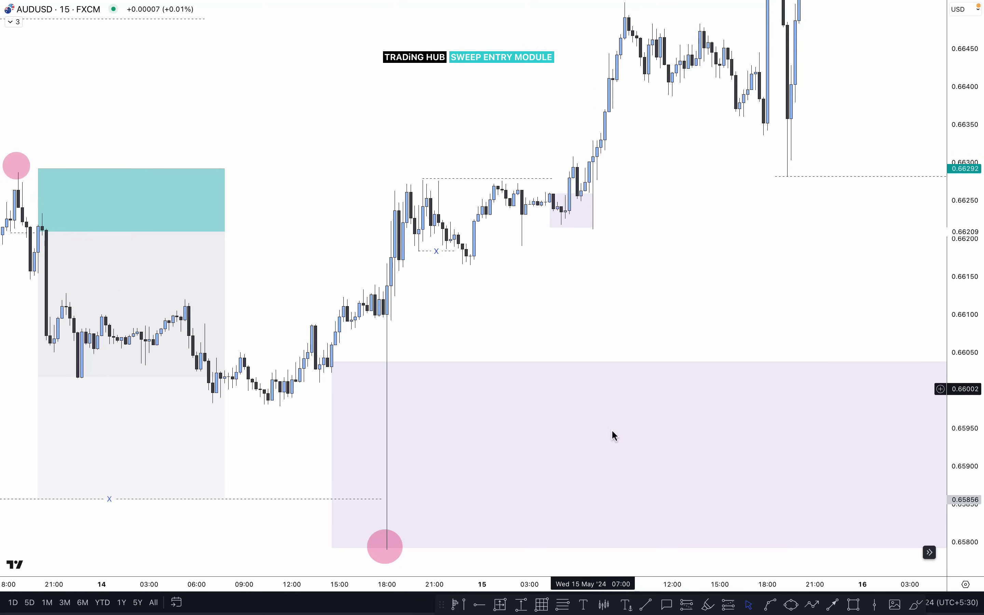
click(732, 606)
click(594, 198)
click(533, 159)
click(593, 383)
drag(592, 382, 456, 271)
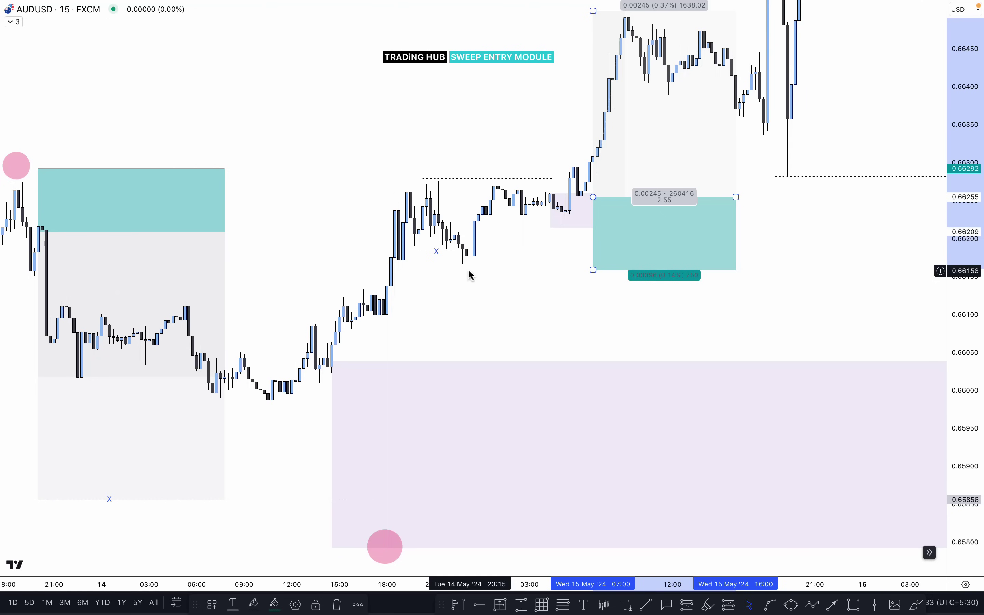
Sketch a freehand path from the 14 May sweep low up to the evening high, circle that high, and delete the sketch
drag(428, 142, 218, 350)
drag(381, 217, 397, 51)
drag(353, 226, 440, 165)
drag(443, 231, 466, 137)
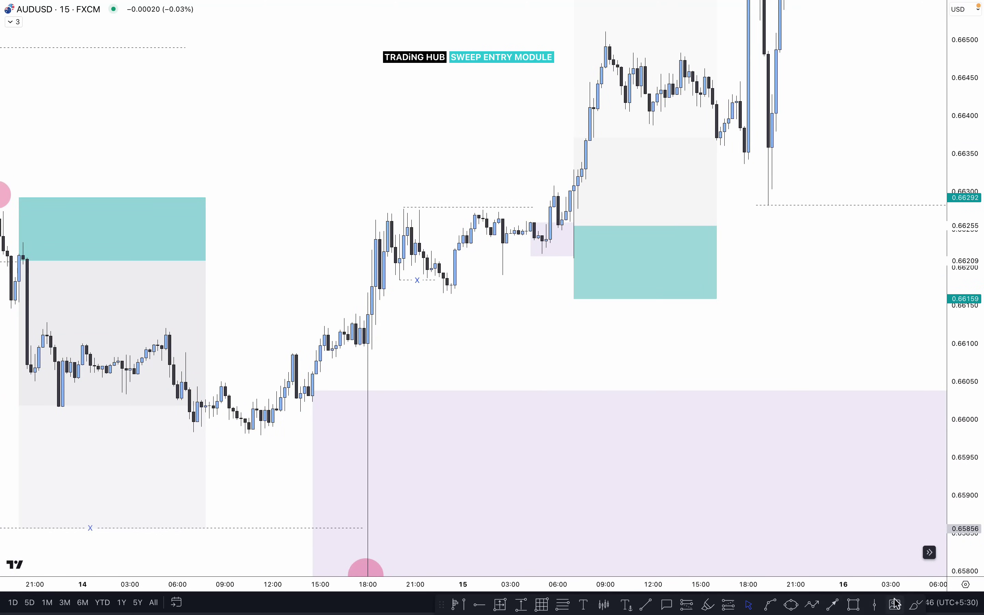
click(920, 606)
mouse_move(365, 525)
mouse_down()
mouse_move(373, 213)
mouse_move(399, 206)
mouse_move(378, 213)
mouse_move(406, 220)
mouse_up()
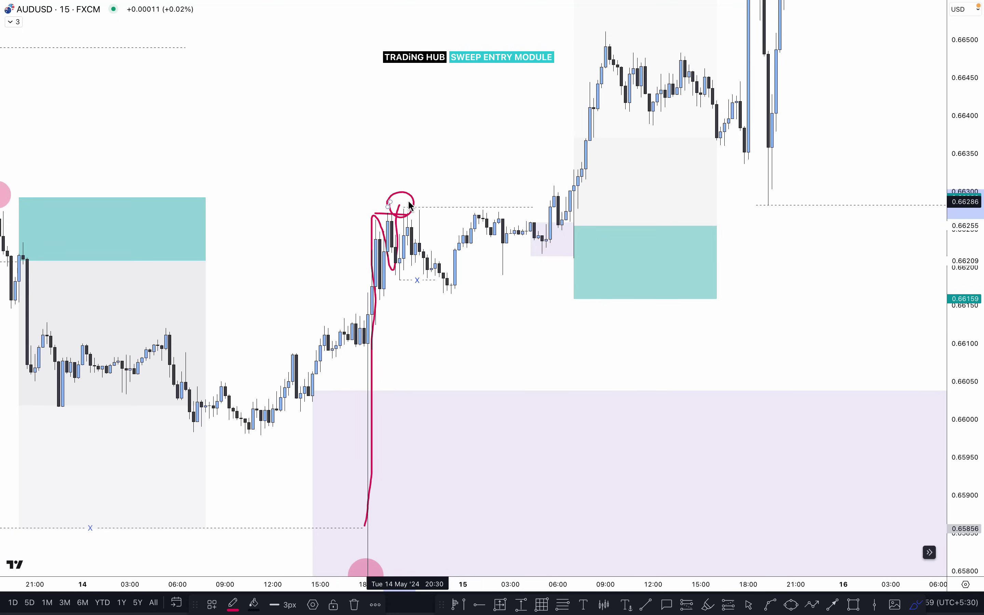
key(Delete)
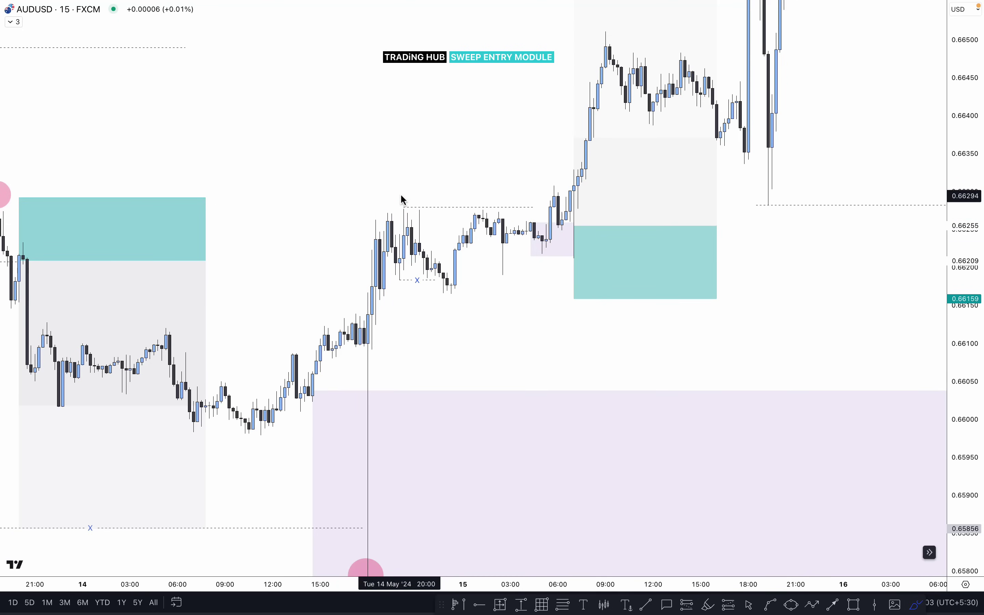
Sketch the circled 14 May evening high, the drop below the X line and the choppy rise to the breakout, and delete the strokes
mouse_move(383, 213)
mouse_down()
mouse_move(417, 205)
mouse_move(410, 236)
mouse_move(459, 301)
mouse_up()
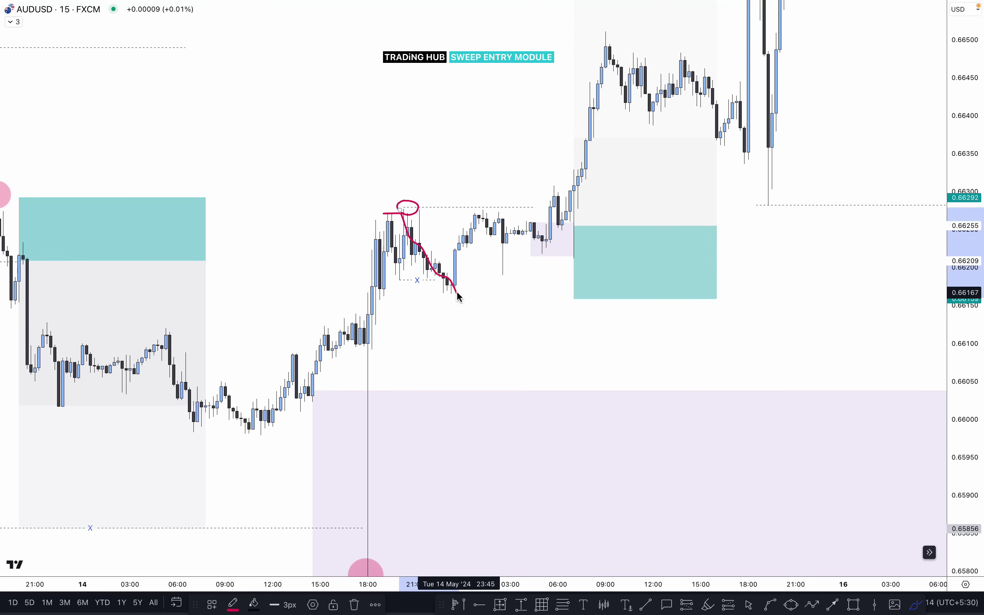
mouse_move(455, 286)
mouse_down()
mouse_move(482, 244)
mouse_move(519, 224)
mouse_move(530, 246)
mouse_move(547, 246)
mouse_move(558, 190)
mouse_up()
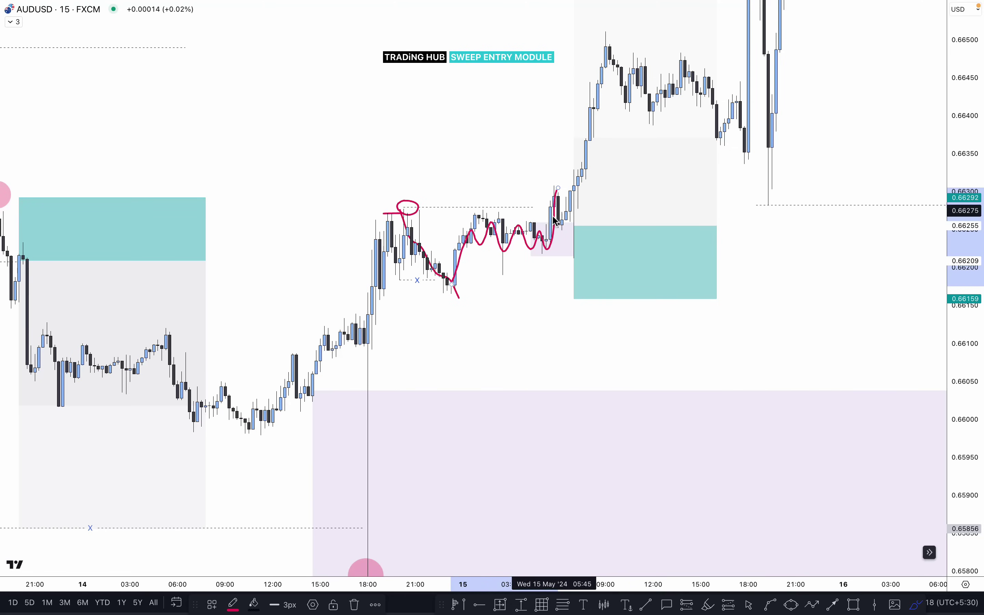
key(Delete)
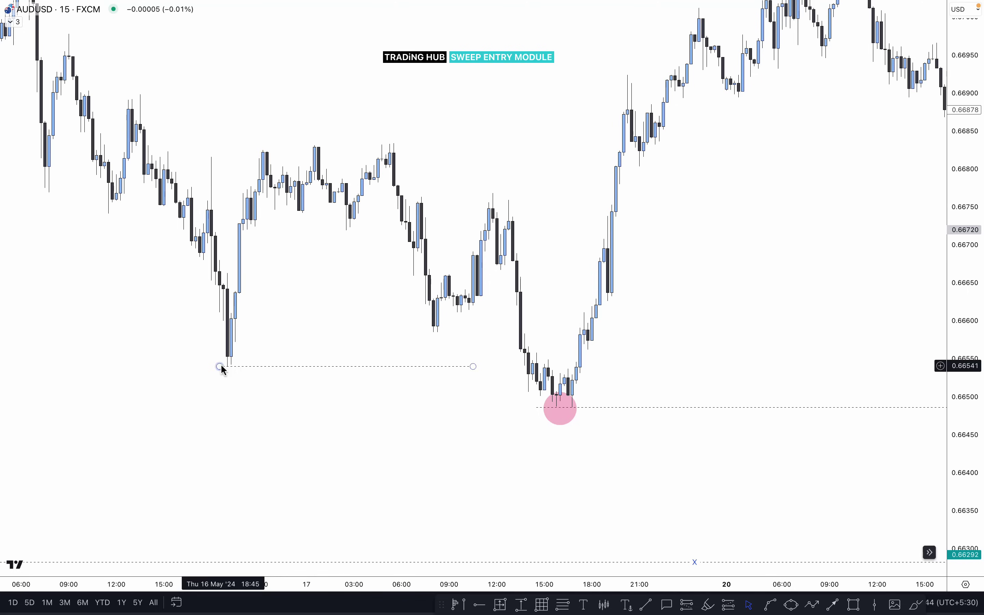
Draw a dashed horizontal line at 0.66540 from the 16 May 19:00 low to 17 May 13:30 and label it X
click(226, 369)
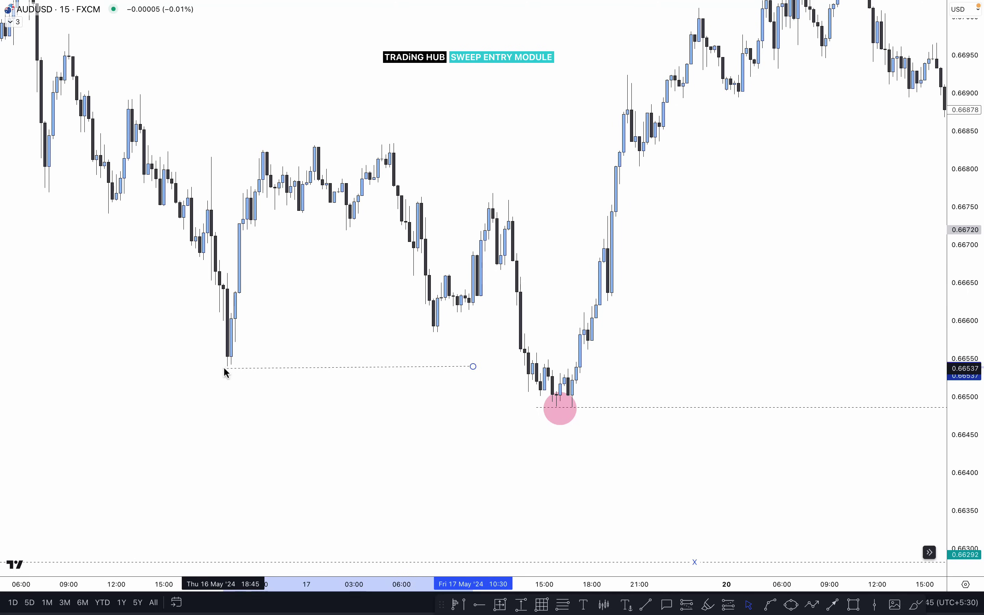
drag(474, 366, 520, 367)
click(383, 367)
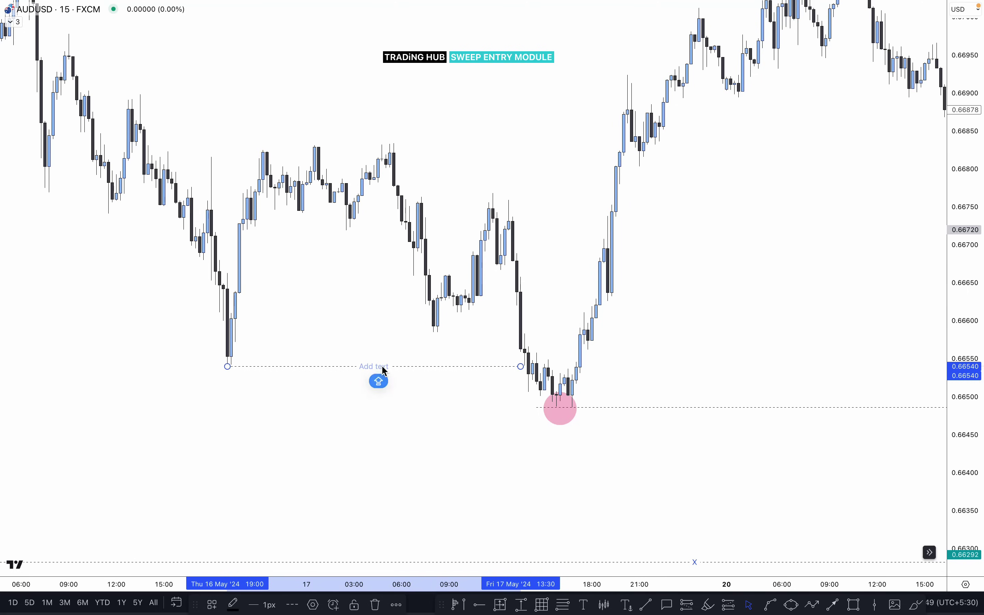
drag(383, 366, 696, 305)
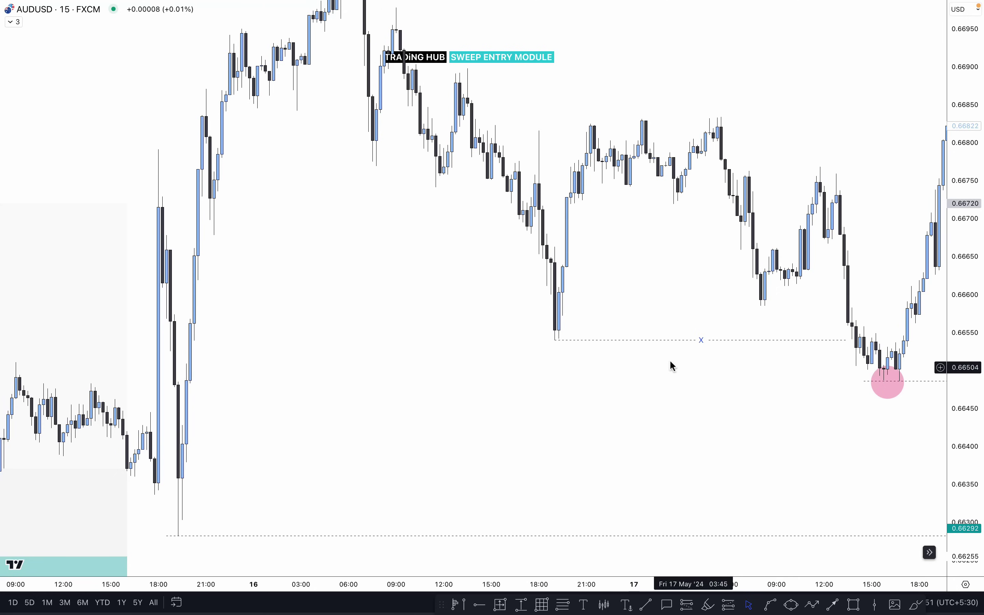
Trace a price path through the 17 May swings around the circled low, move it onto empty chart space, and delete it
drag(728, 355, 499, 347)
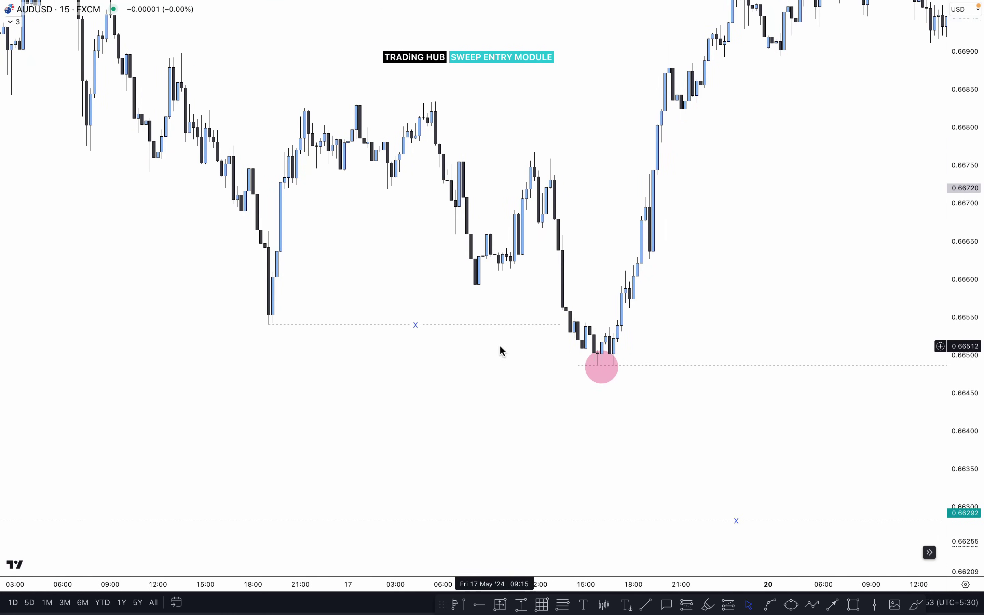
scroll(539, 363, up, 5)
drag(960, 340, 858, 24)
drag(698, 255, 892, 231)
scroll(528, 386, up, 3)
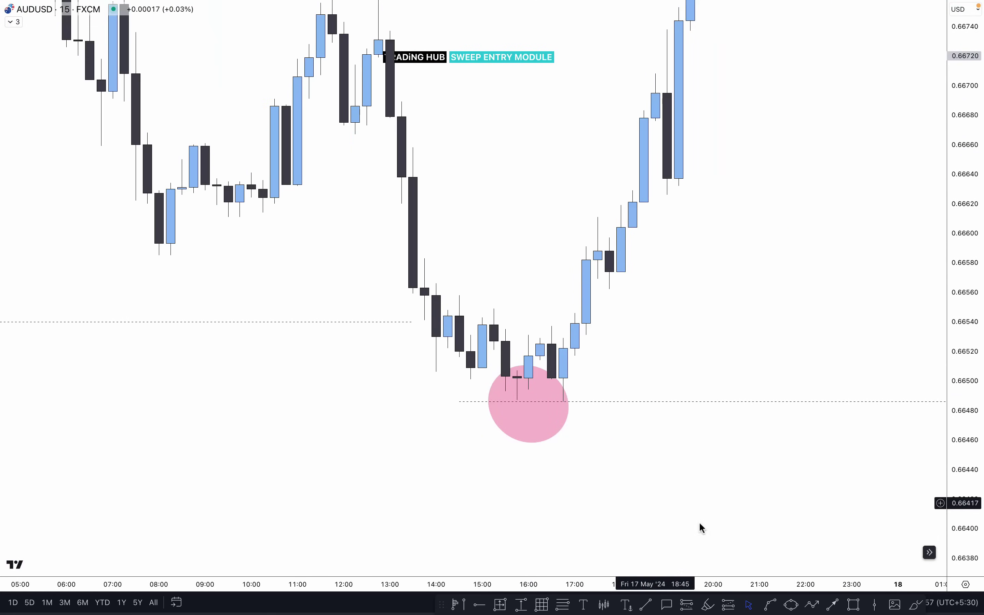
click(817, 606)
click(402, 230)
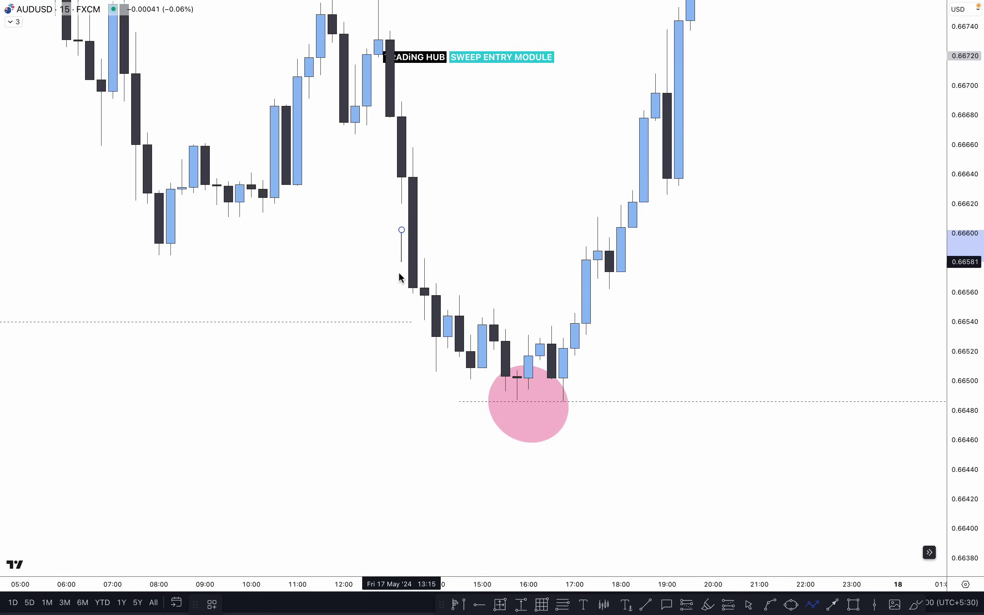
click(460, 377)
click(495, 308)
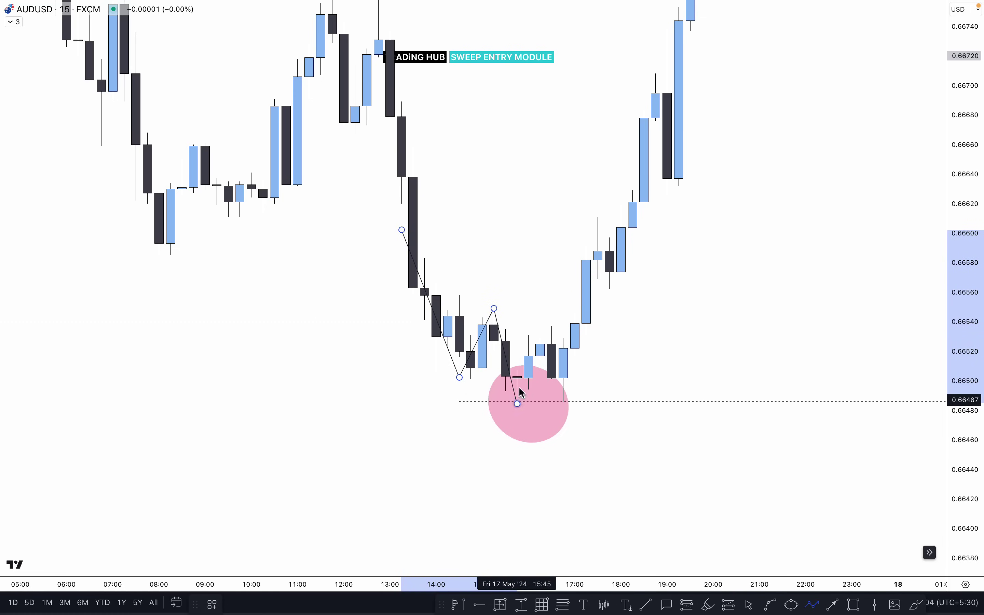
click(518, 393)
click(552, 327)
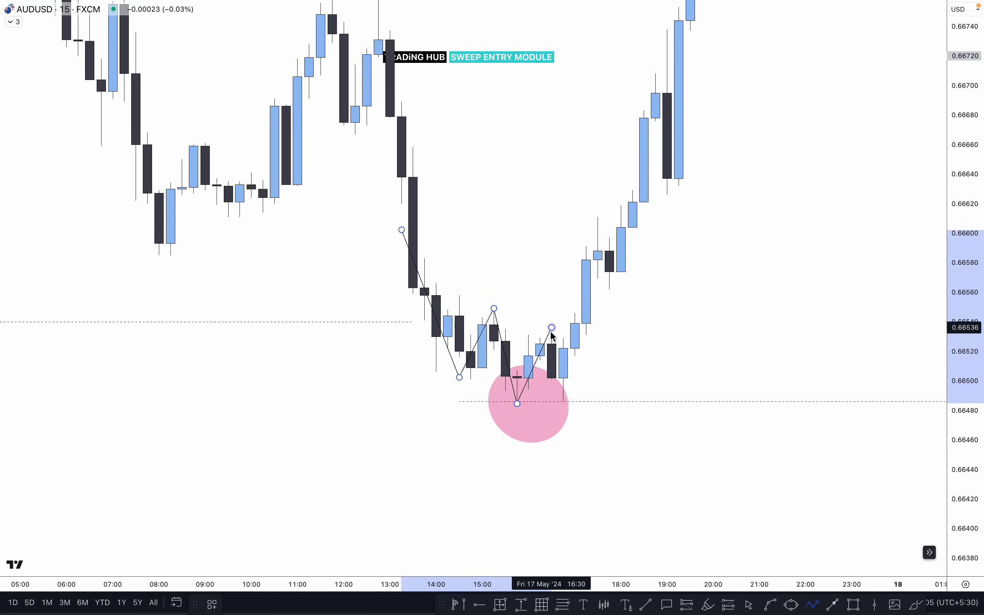
click(564, 402)
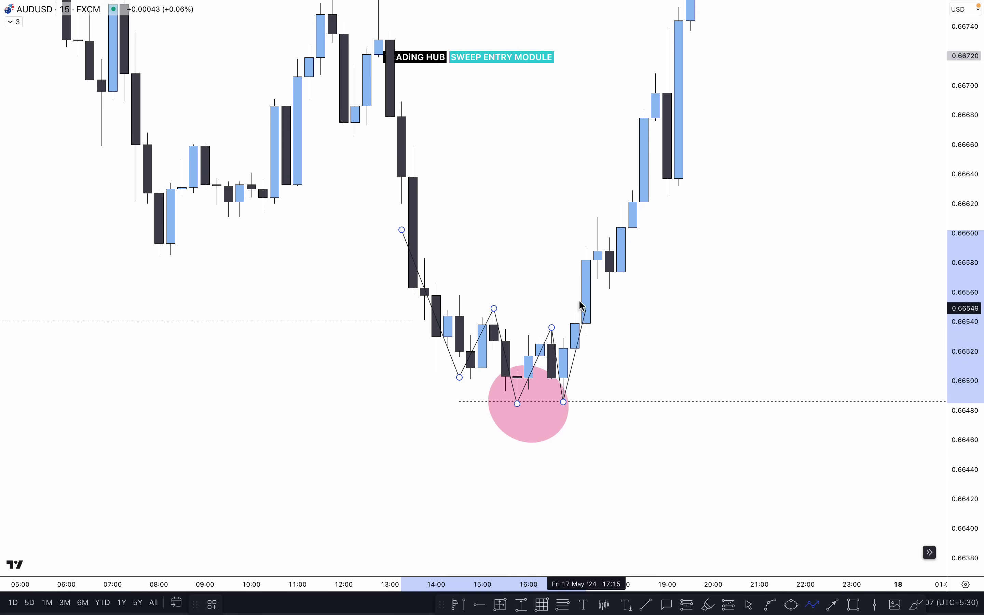
click(587, 244)
mouse_move(483, 326)
mouse_down()
mouse_move(459, 350)
mouse_move(813, 290)
mouse_move(795, 273)
mouse_up()
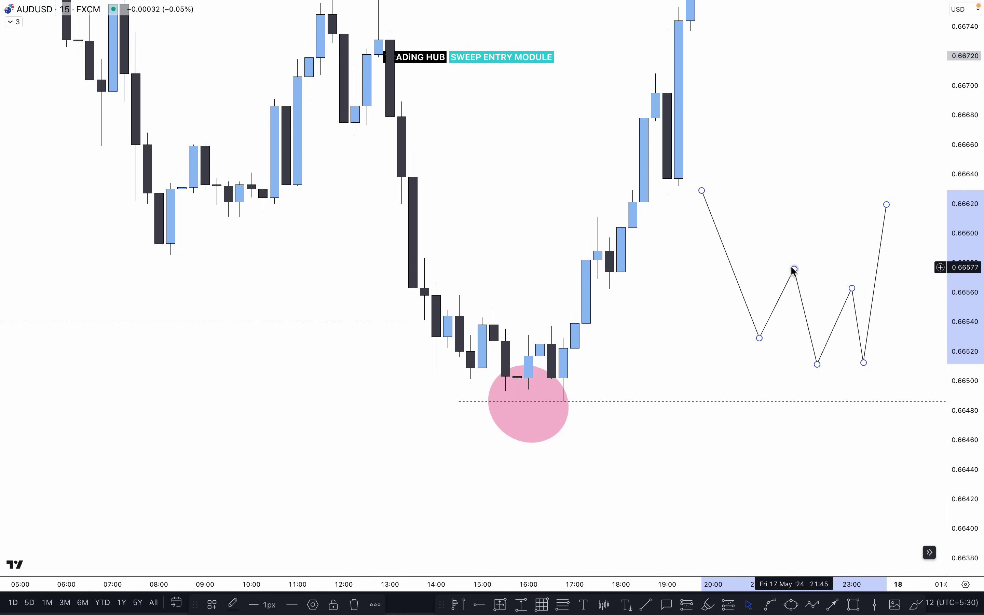
key(Delete)
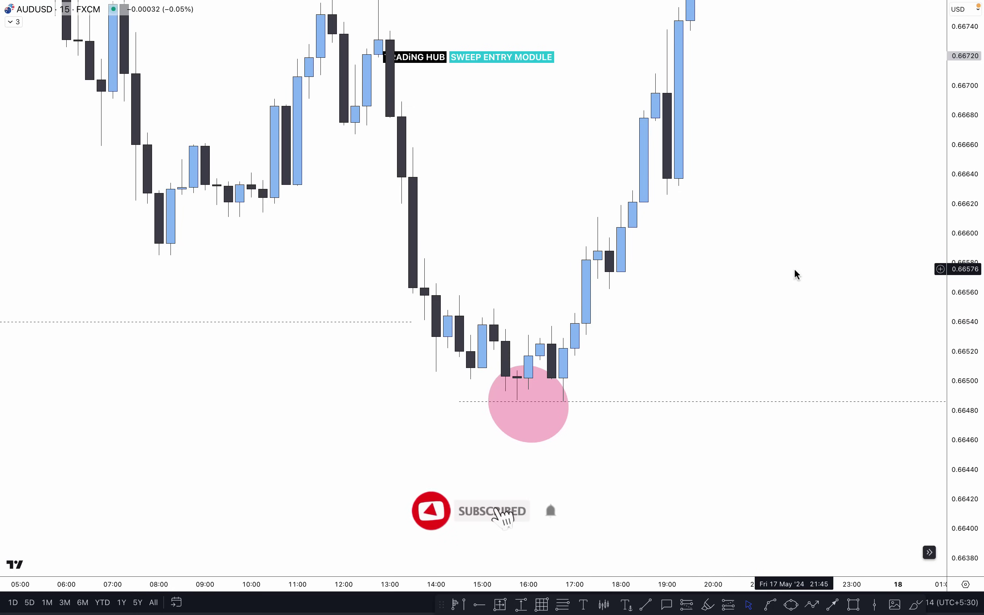
Draw short dashed horizontal lines from the 17 May swing low before the circled area and from the 15:15 swing high to 17:00
click(646, 605)
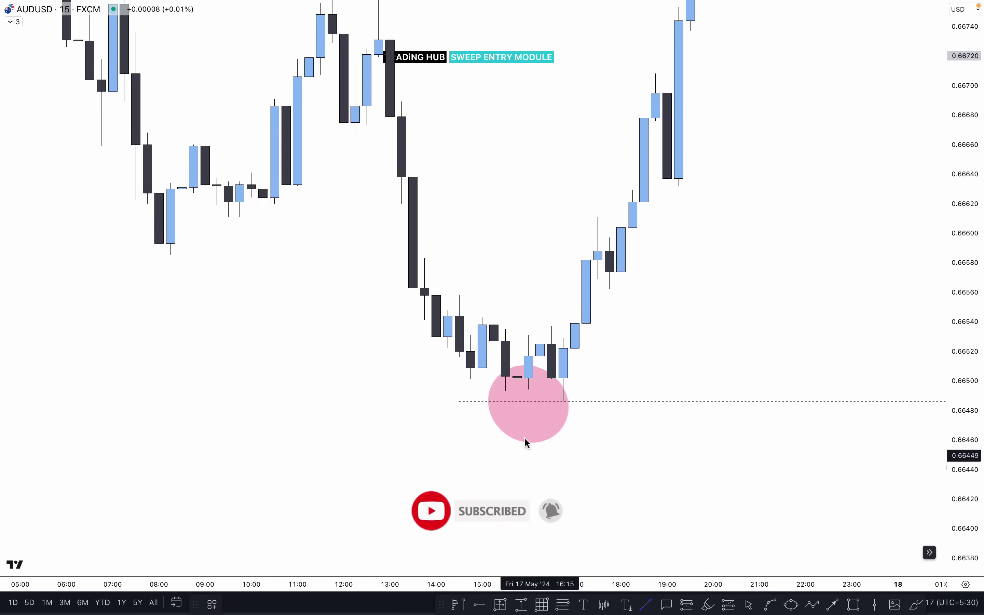
click(470, 377)
click(494, 377)
click(495, 308)
click(575, 308)
key(Escape)
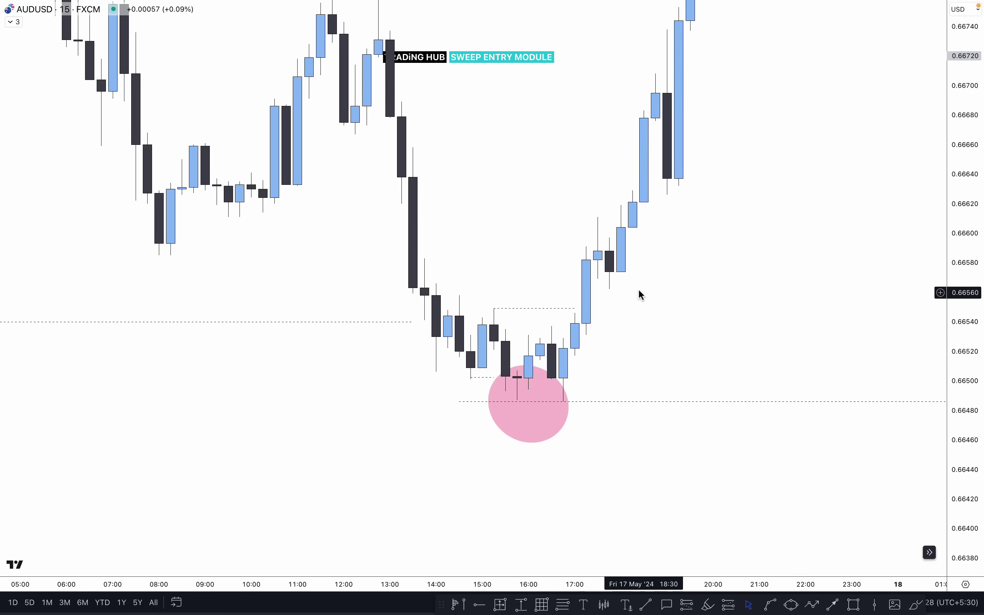
Extend the 17 May 15:15 swing-high line to about 18:15 and place a long position there at 0.66550 with its stop at 0.66477
drag(574, 309, 631, 308)
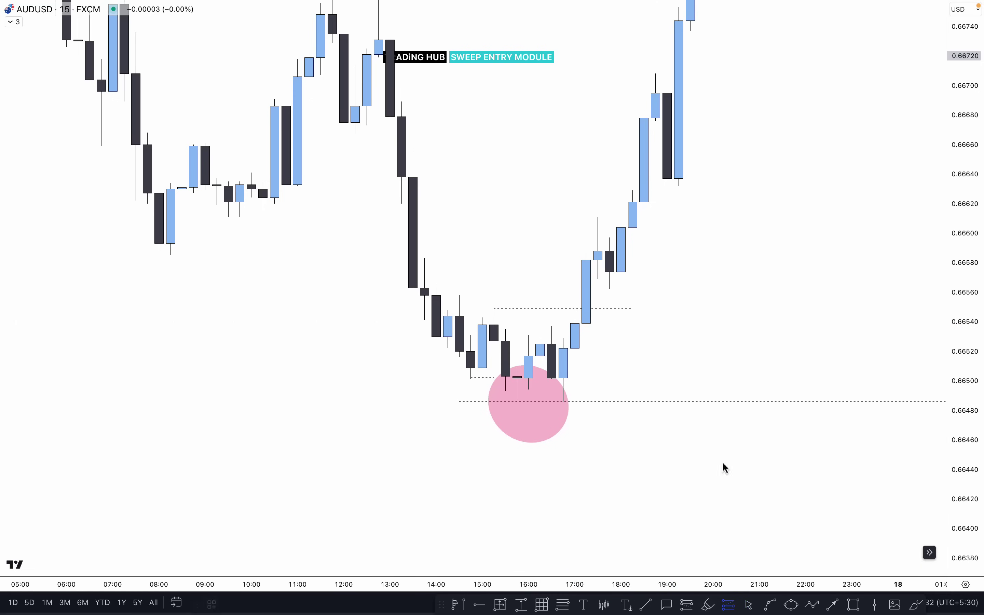
click(621, 308)
drag(617, 457, 582, 413)
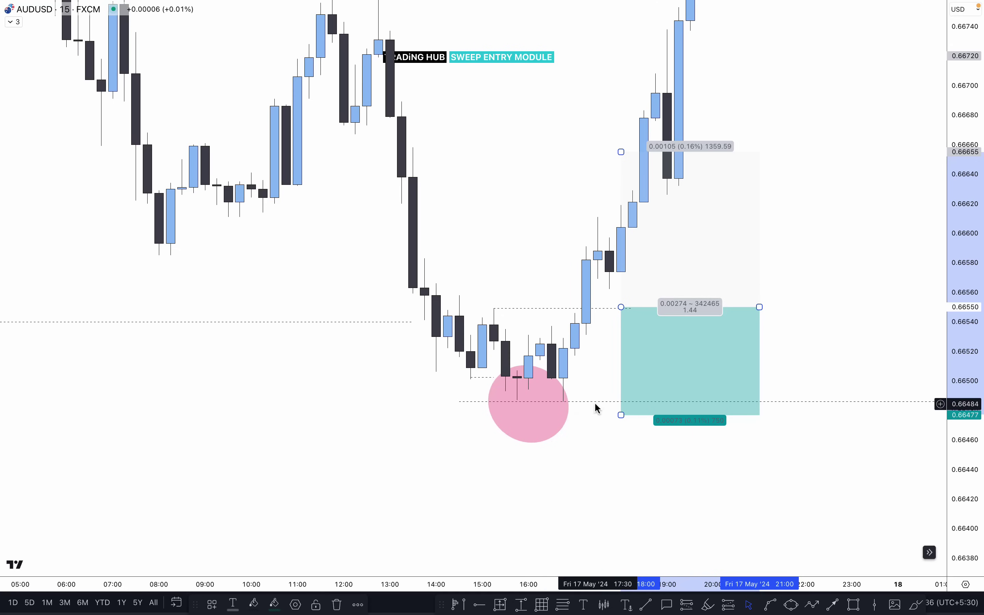
click(594, 402)
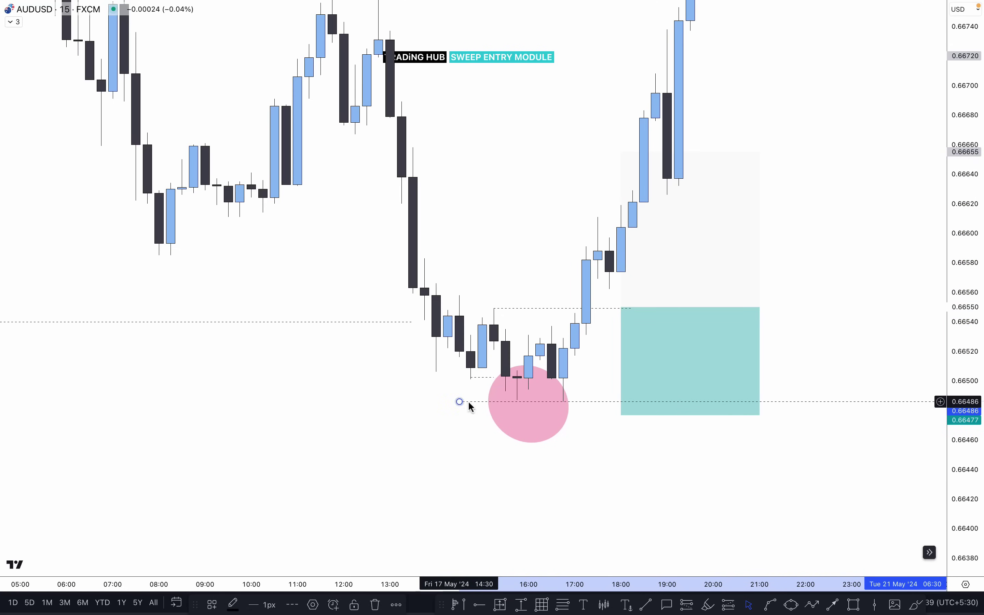
Shorten the dashed 0.66486 line to start at the 15:45 low and raise the 17 May long position's target to 0.66838
drag(464, 401, 519, 402)
drag(539, 252, 405, 397)
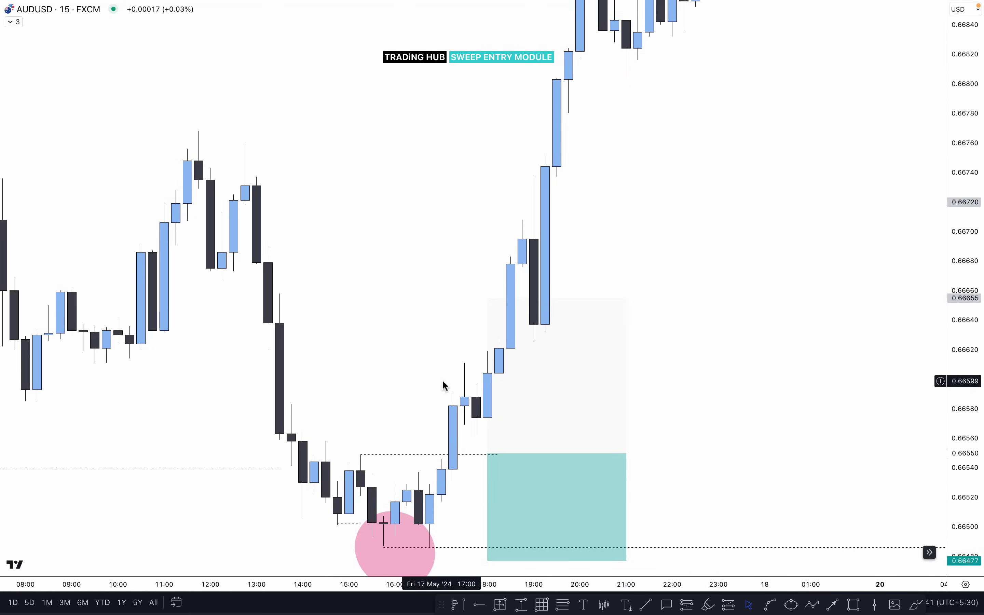
drag(488, 298, 488, 177)
scroll(404, 354, down, 12)
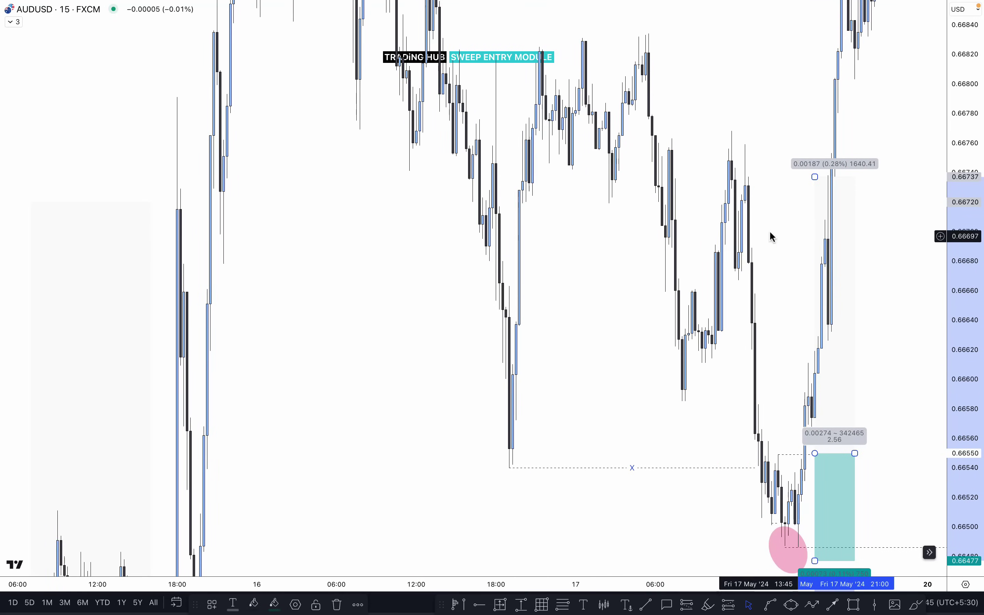
drag(949, 188, 949, 454)
drag(745, 440, 570, 447)
drag(641, 242, 472, 168)
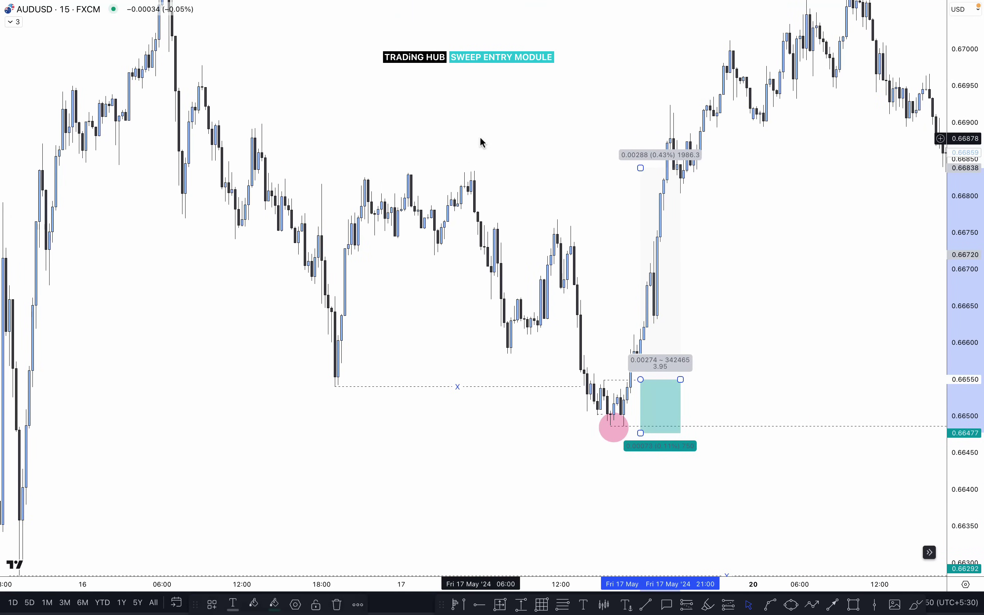
Draw a dashed horizontal line at 0.66833 from the 17 May 05:00 swing high to 18:30
click(646, 604)
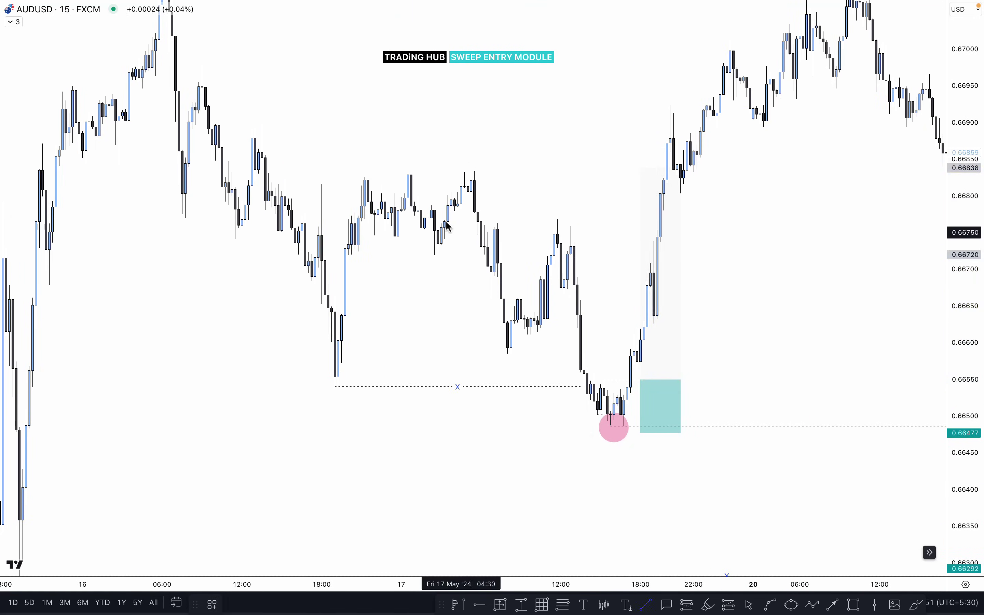
click(468, 172)
click(647, 171)
scroll(583, 145, up, 2)
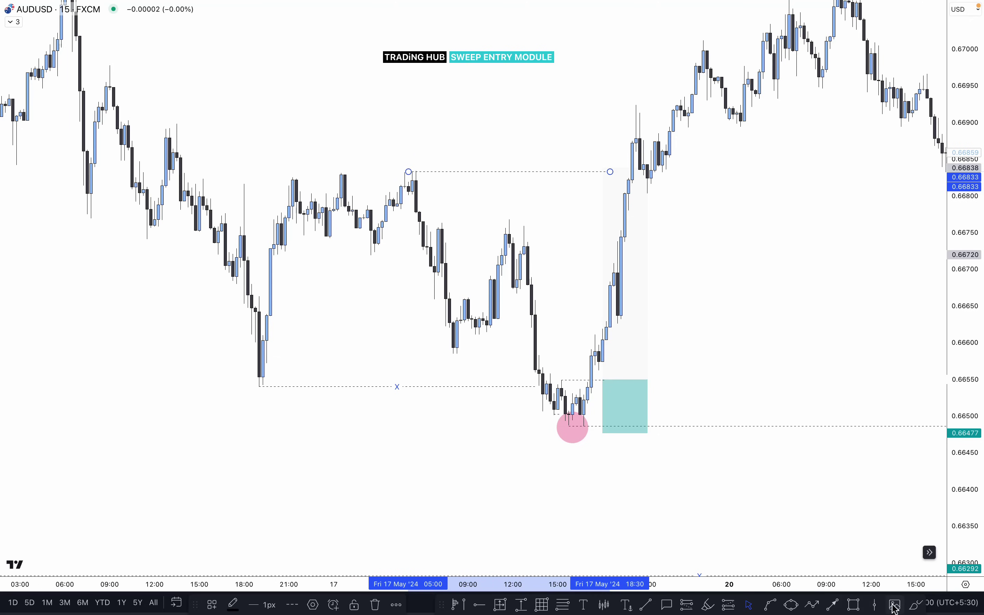
Sketch the price path from the 16 May decline through the circled low to the breakout above the swing high, and undo the strokes
click(917, 605)
drag(137, 90, 152, 104)
mouse_move(201, 184)
mouse_down()
mouse_move(274, 371)
mouse_move(310, 234)
mouse_move(357, 154)
mouse_move(439, 303)
mouse_move(500, 284)
mouse_move(551, 403)
mouse_move(595, 350)
mouse_move(636, 173)
mouse_up()
drag(341, 158, 648, 165)
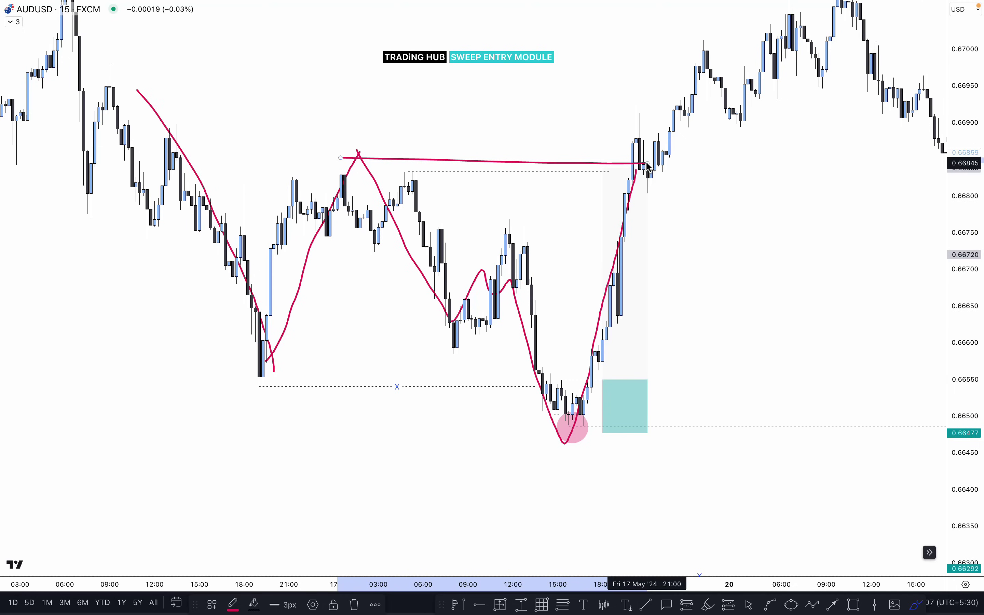
key(super+z)
key(super+z)
key(super+z)
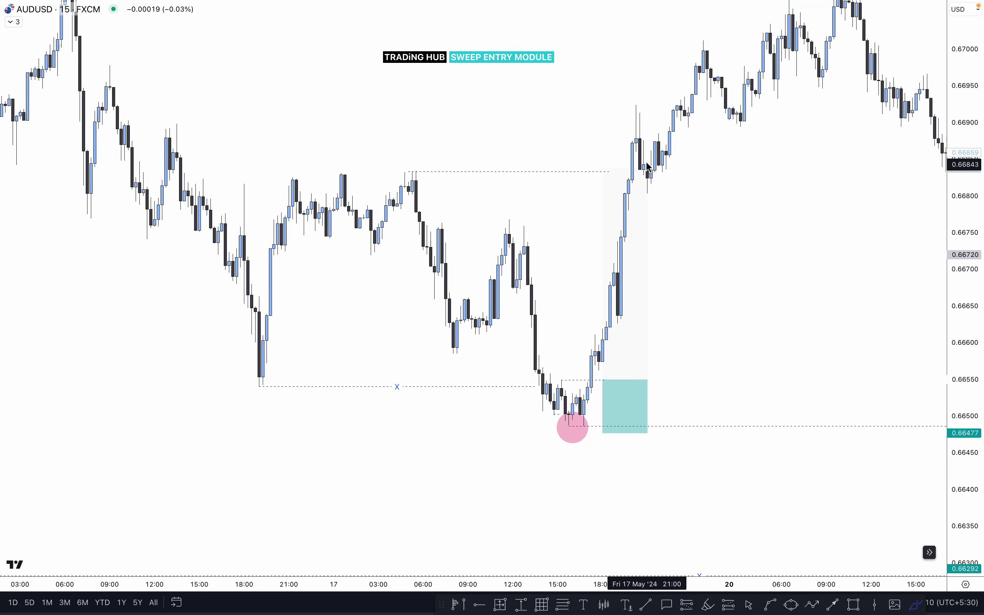
Draw a dashed horizontal line at 0.66752 from the 21 May 07:00 high to 16:30 and delete the red stroke above it
mouse_move(837, 257)
mouse_down()
mouse_move(731, 257)
mouse_move(495, 312)
mouse_move(527, 336)
mouse_move(193, 242)
mouse_up()
click(673, 402)
click(749, 402)
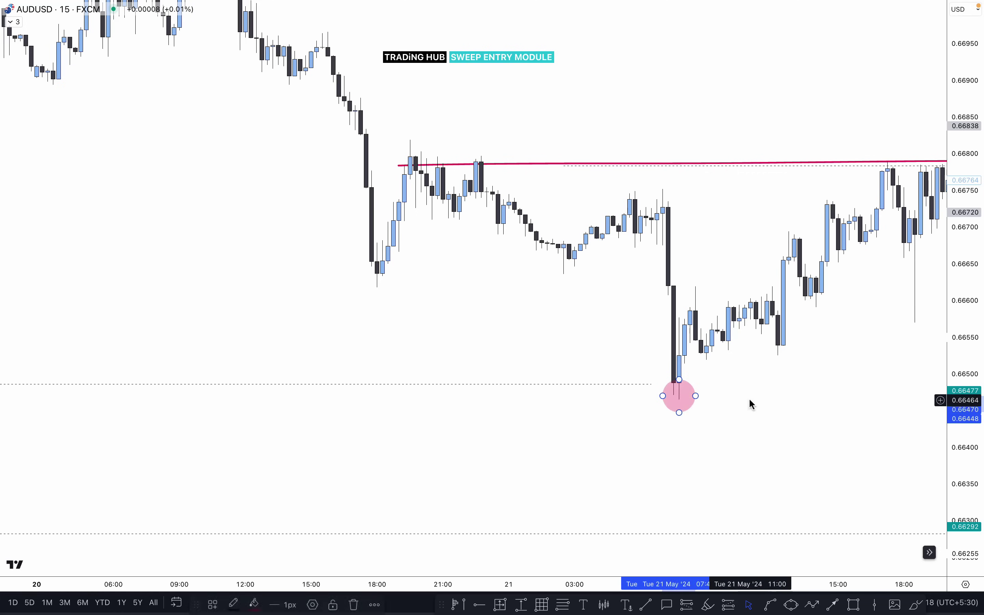
drag(749, 402, 534, 414)
key(alt+t)
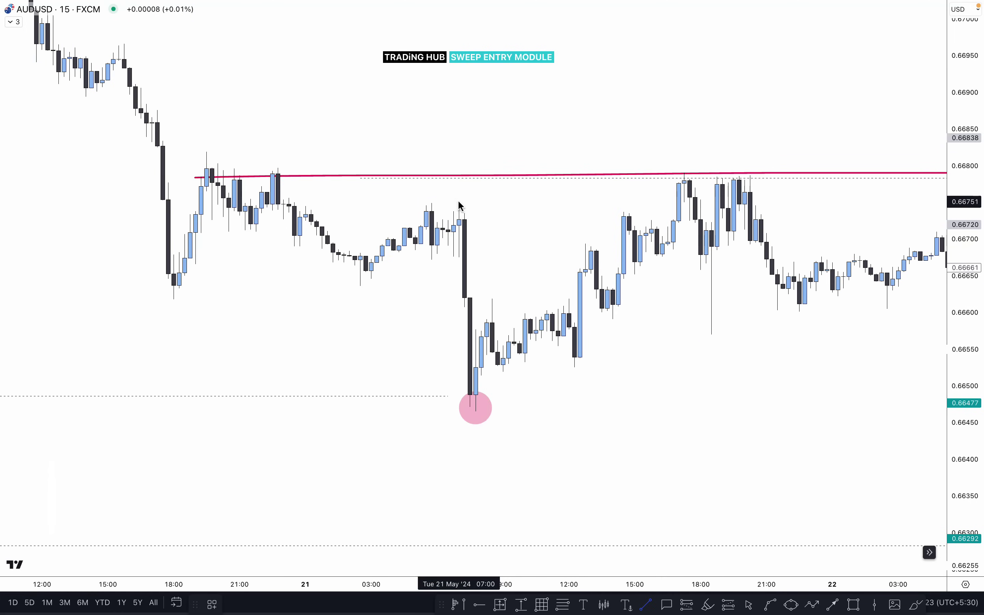
click(459, 201)
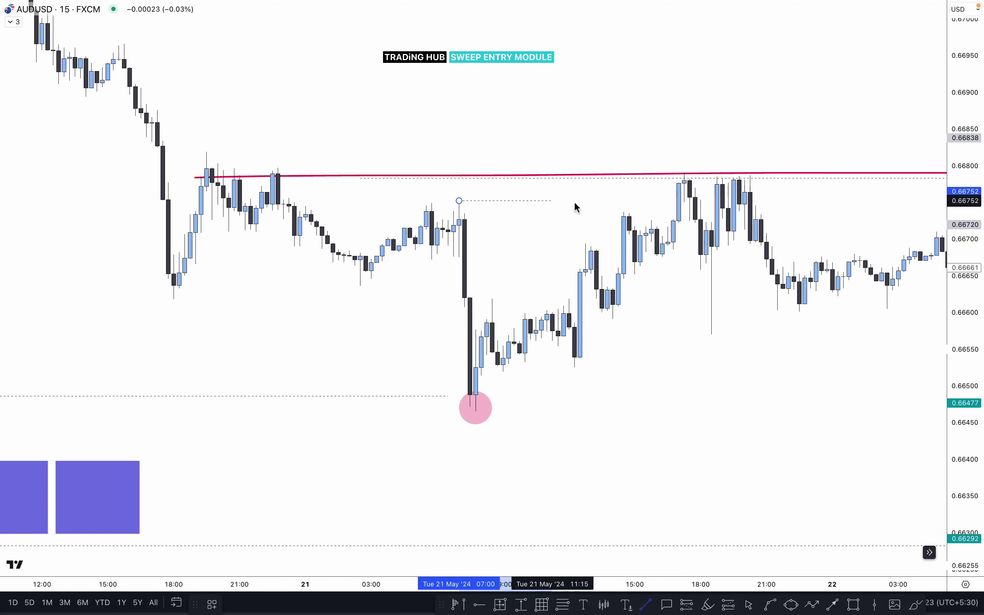
click(639, 175)
key(Delete)
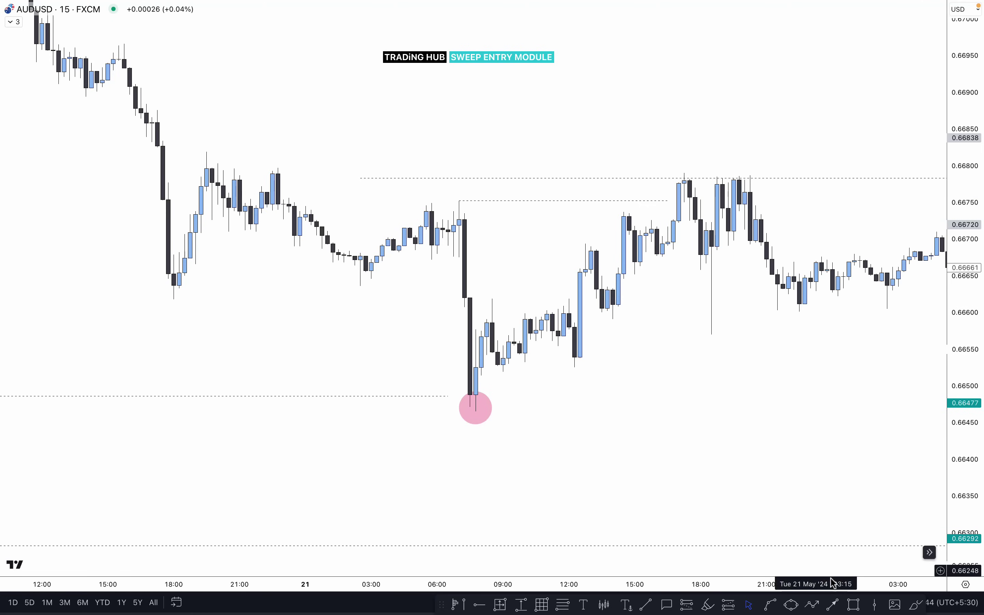
Draw a rectangle zone over the small 21 May pullback from about 15:45 to 18:00, just below the broken 0.66752 line
click(856, 606)
drag(652, 225, 700, 259)
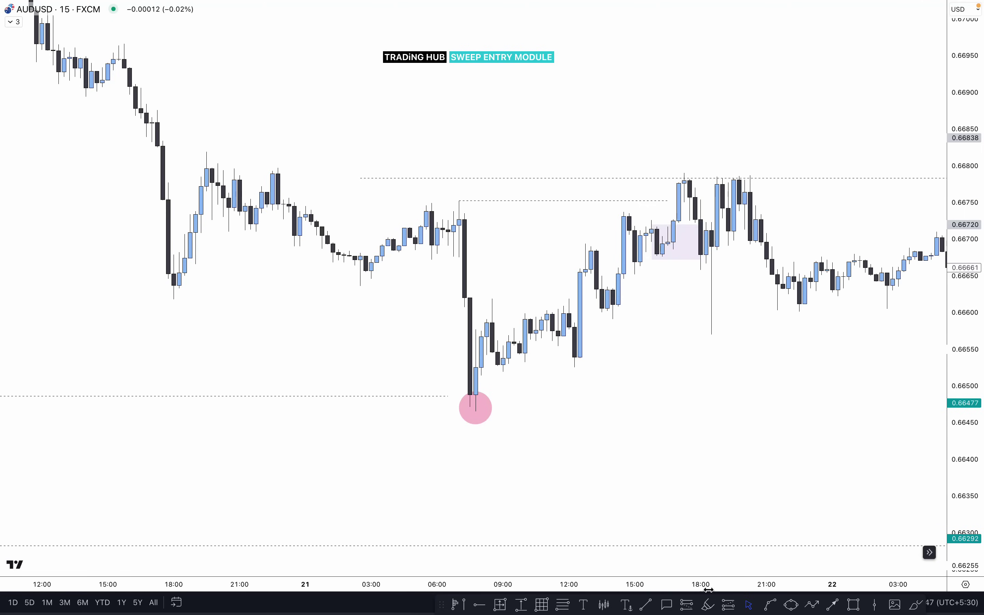
Place a long position at 0.66714 beside the 21 May zone with stop 0.66445 and target 0.67090, and delete it
click(706, 230)
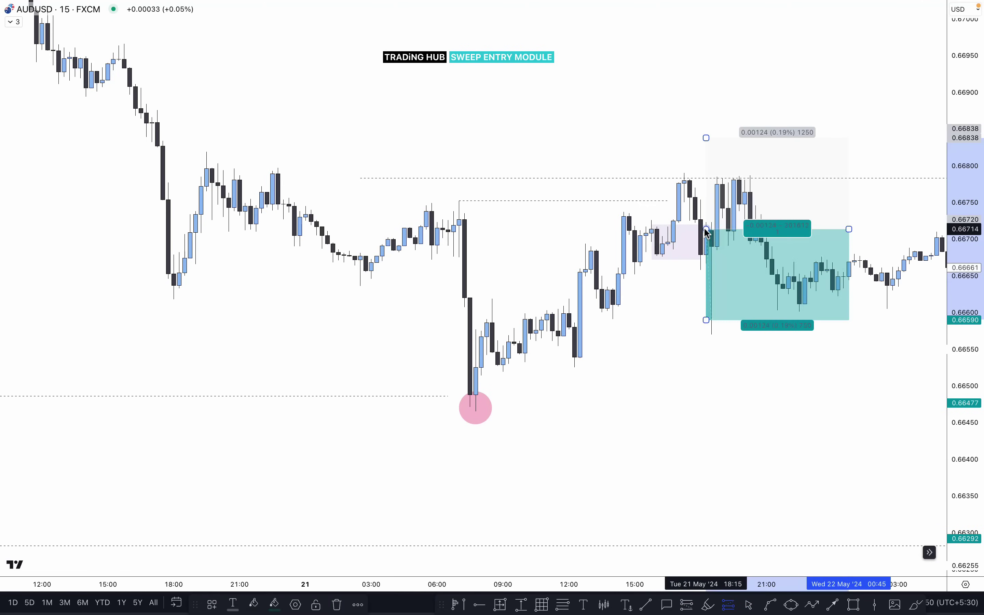
drag(702, 325, 475, 427)
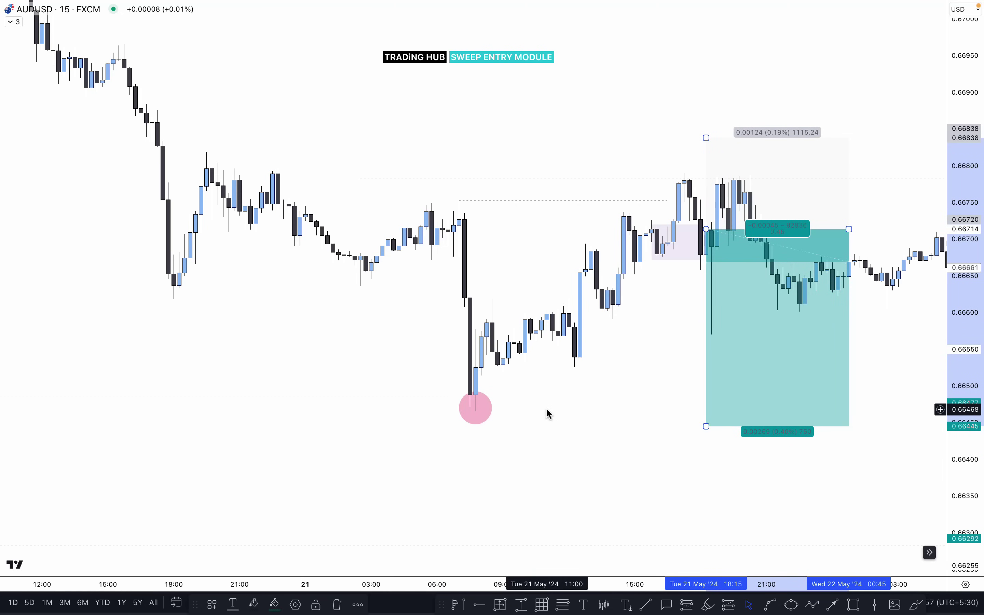
scroll(546, 409, down, 5)
drag(766, 319, 625, 379)
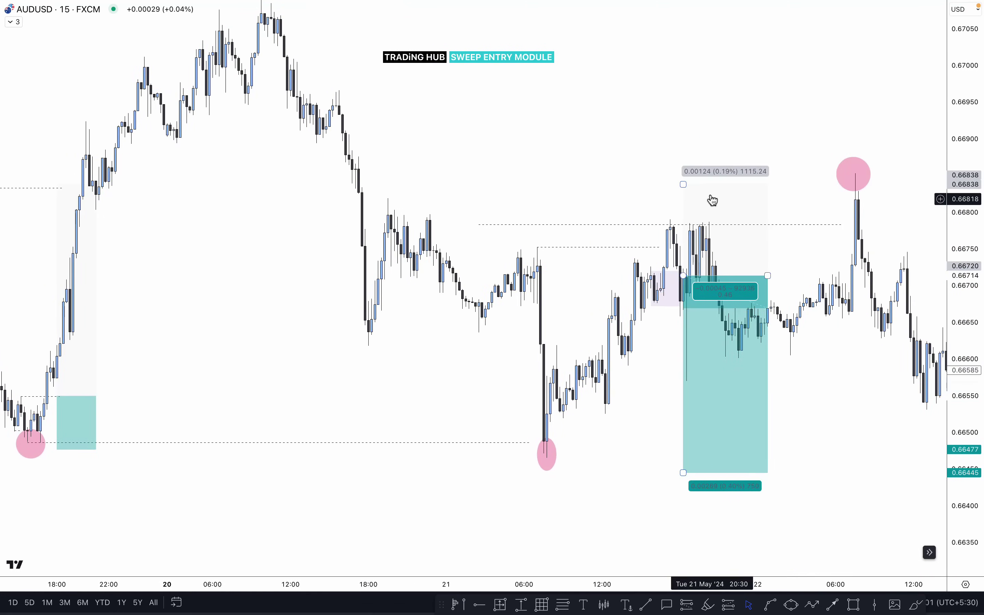
drag(683, 183, 285, 49)
drag(253, 205, 205, 343)
drag(597, 300, 179, 250)
drag(364, 316, 293, 103)
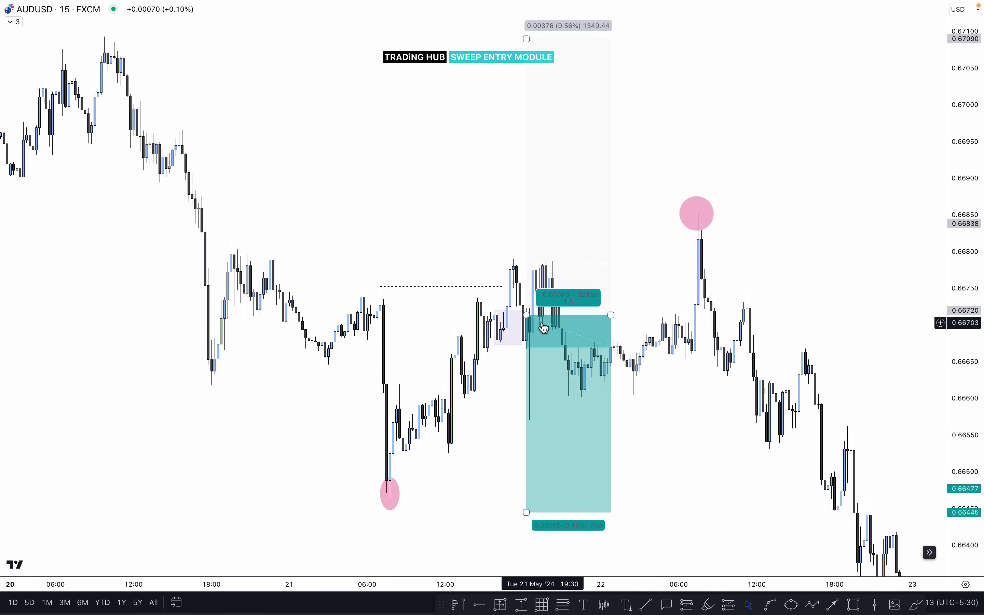
key(Delete)
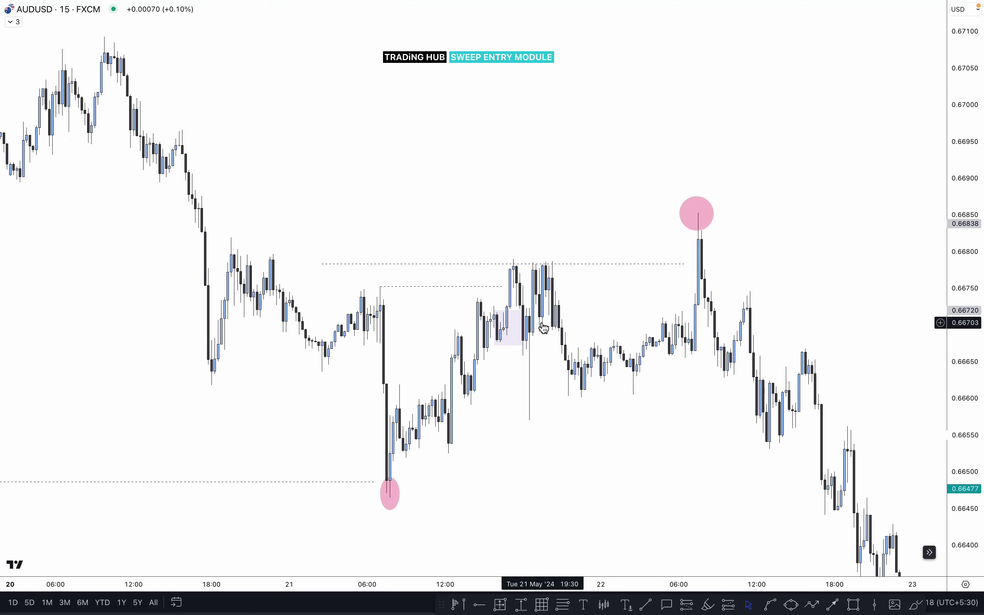
Draw a short dashed horizontal line at 0.66658 from the 21 May 15:00 low to about 17:30 and label it X
scroll(544, 328, up, 5)
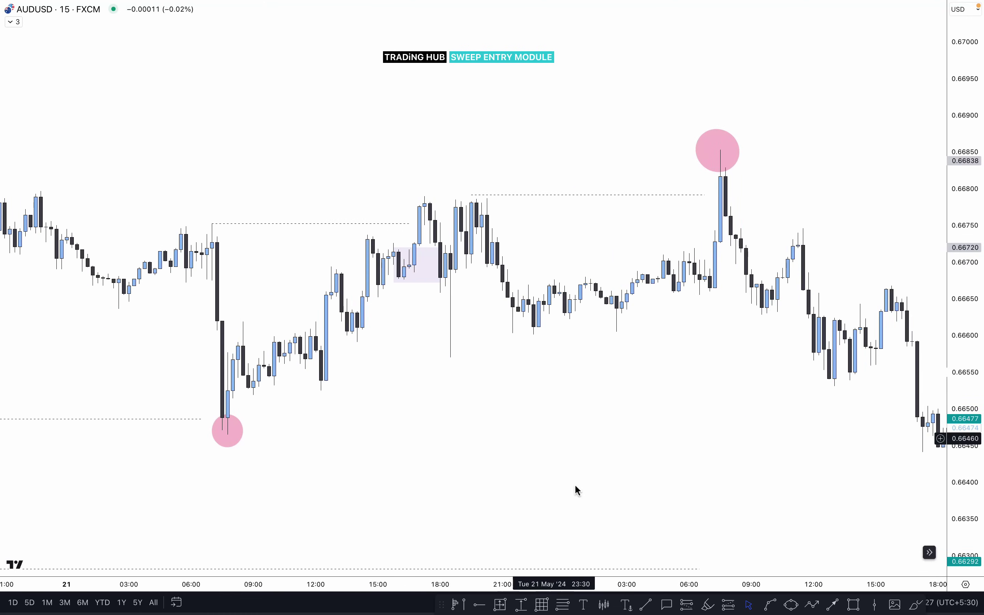
key(alt+t)
click(379, 293)
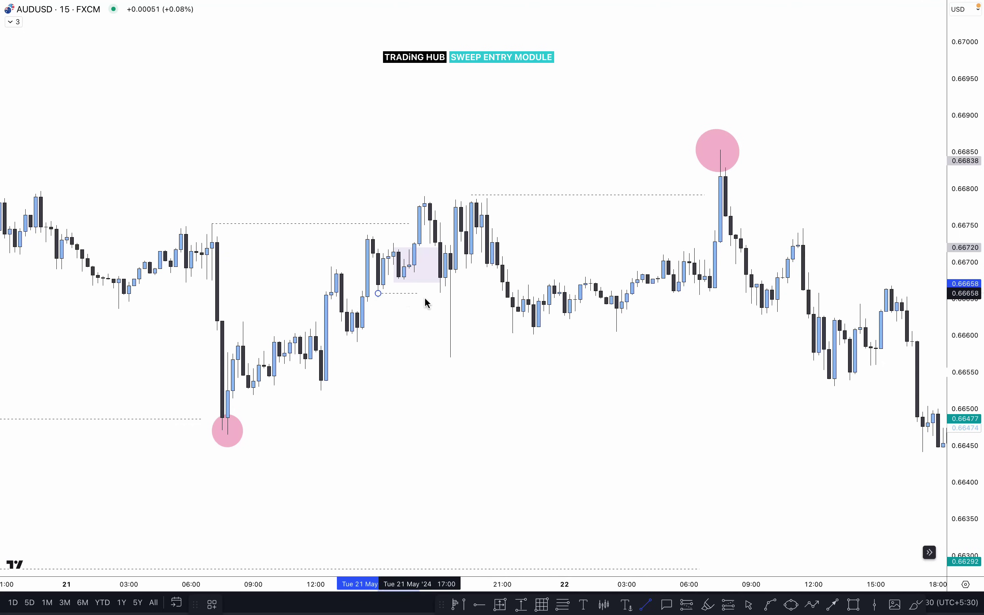
click(430, 293)
click(410, 293)
text(x)
click(533, 386)
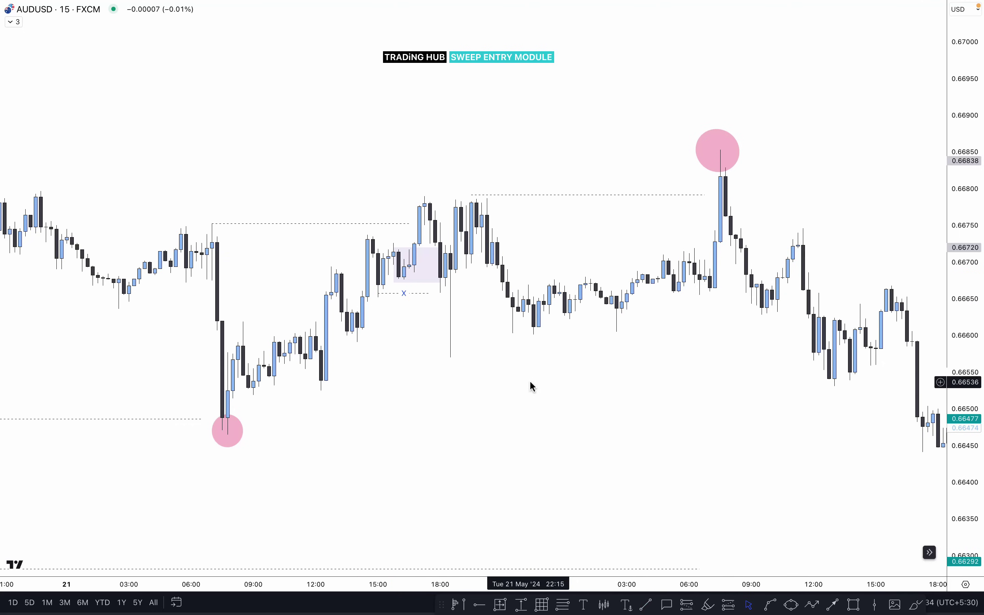
Move the 21 May 19:30 swing-high line to 0.66783 and draw a rectangle zone over the small pullback before the circled 22 May high
drag(488, 196, 488, 202)
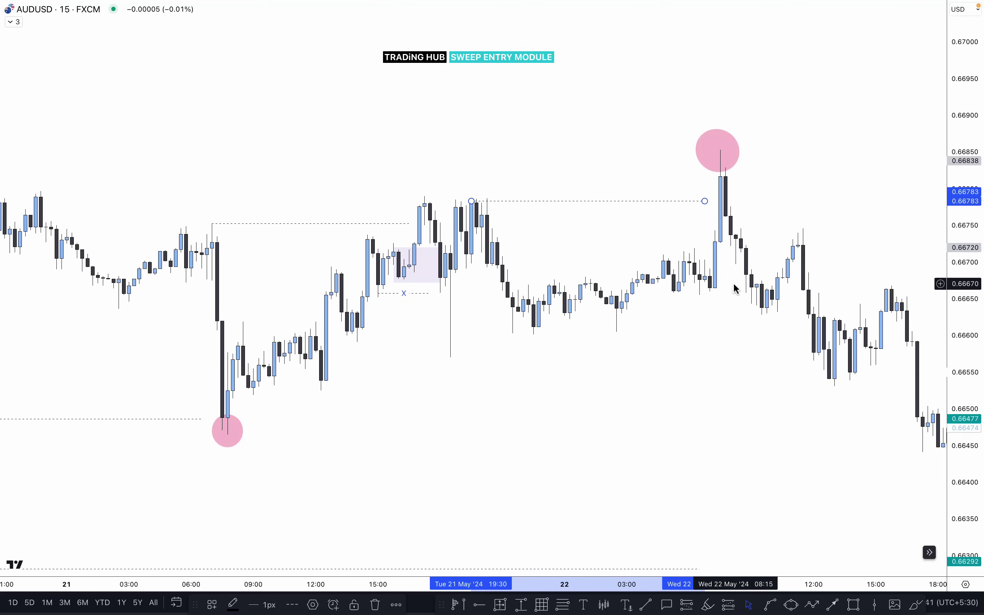
click(696, 261)
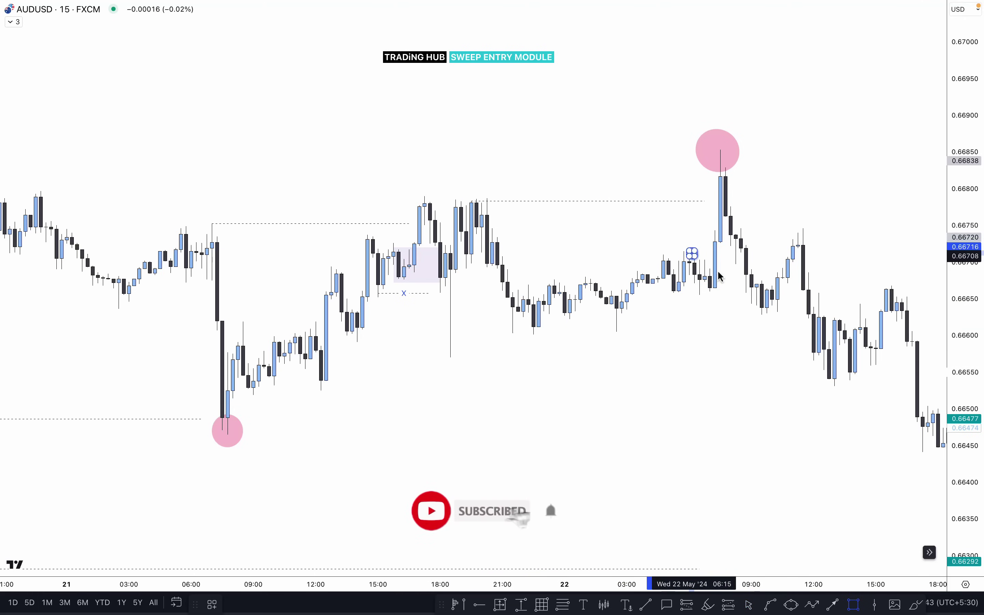
drag(691, 250, 741, 293)
Place a long position at 0.66713 from 22 May 08:30 with its stop at 0.66558 and target at 0.66994
click(728, 605)
click(741, 253)
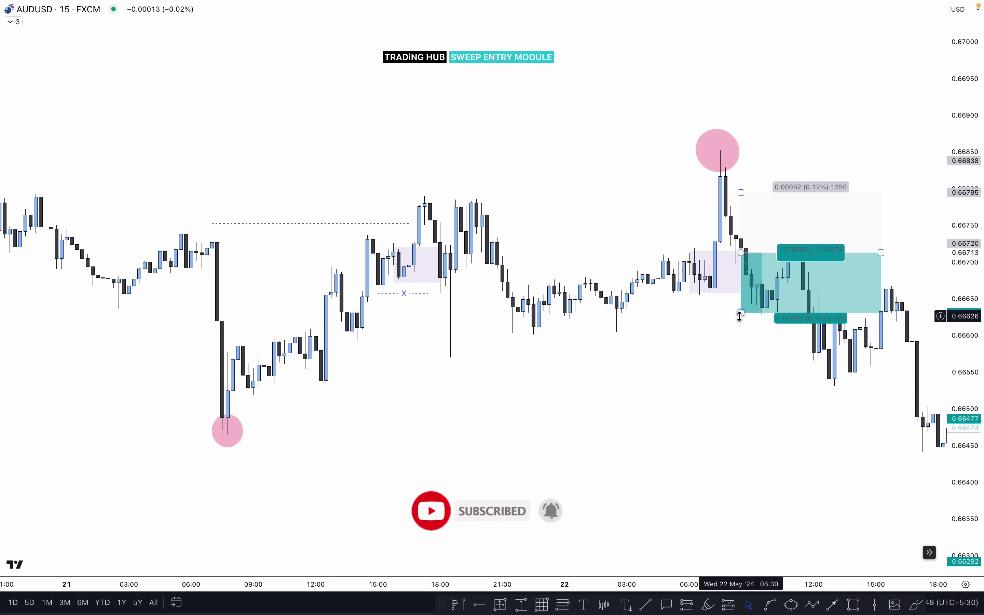
drag(741, 313, 455, 367)
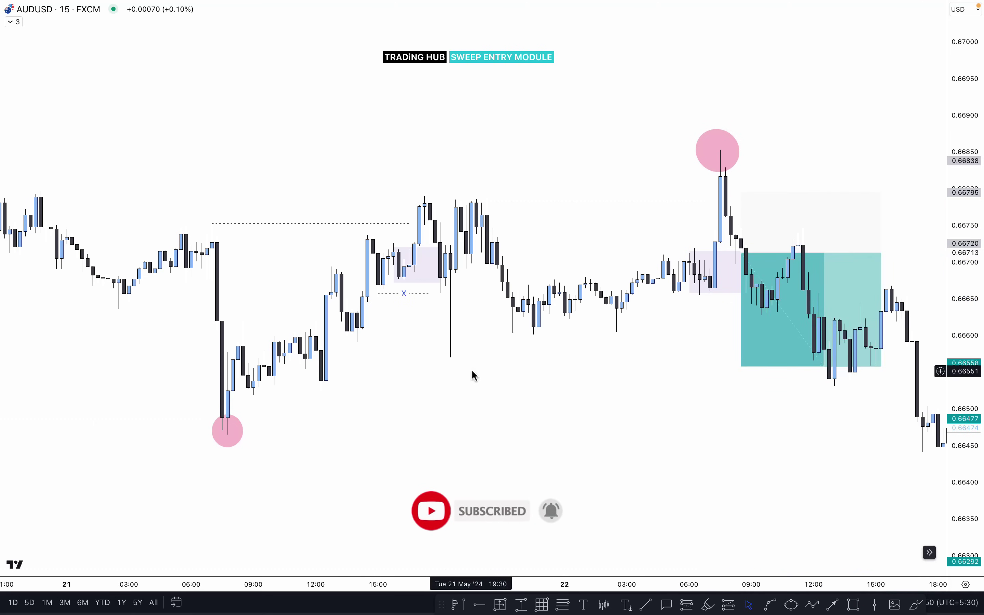
scroll(471, 369, right, 5)
drag(609, 189, 627, 42)
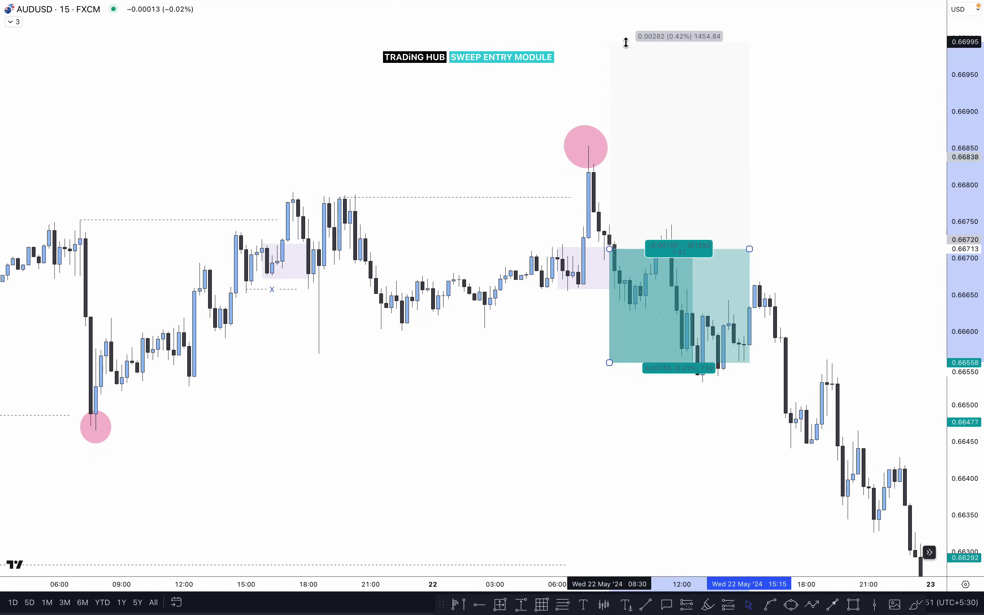
click(412, 134)
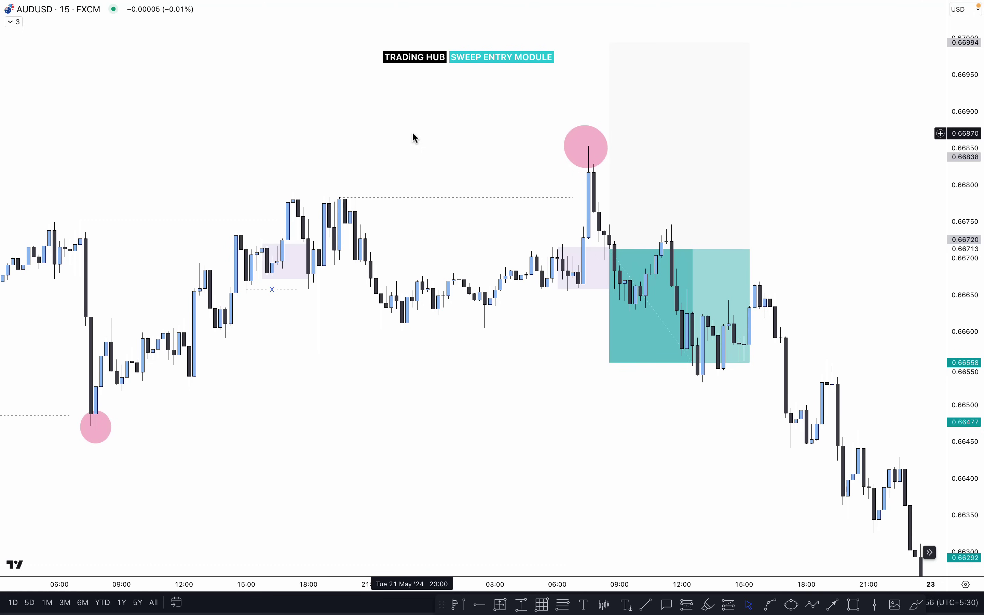
click(679, 220)
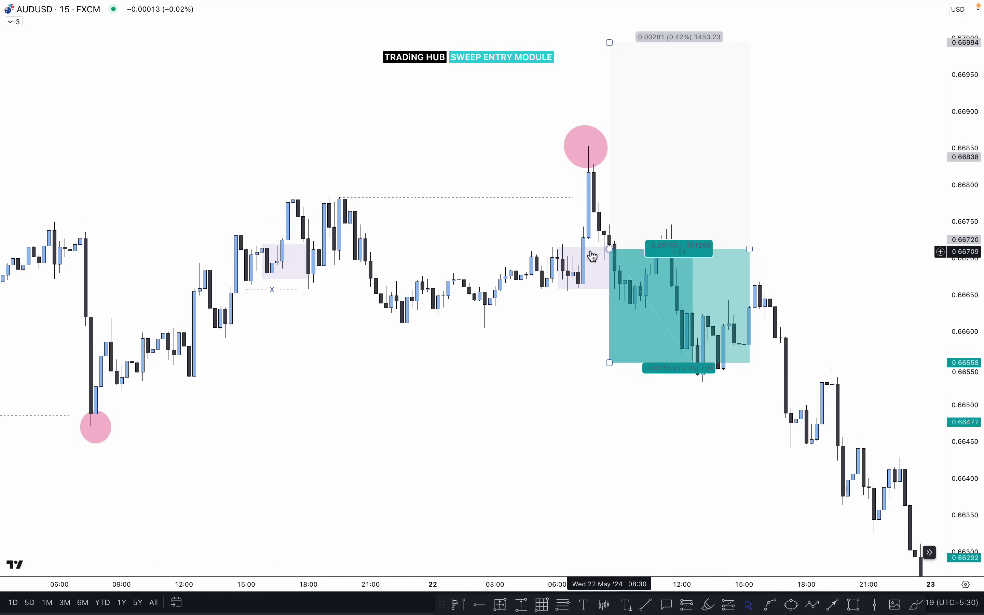
click(520, 190)
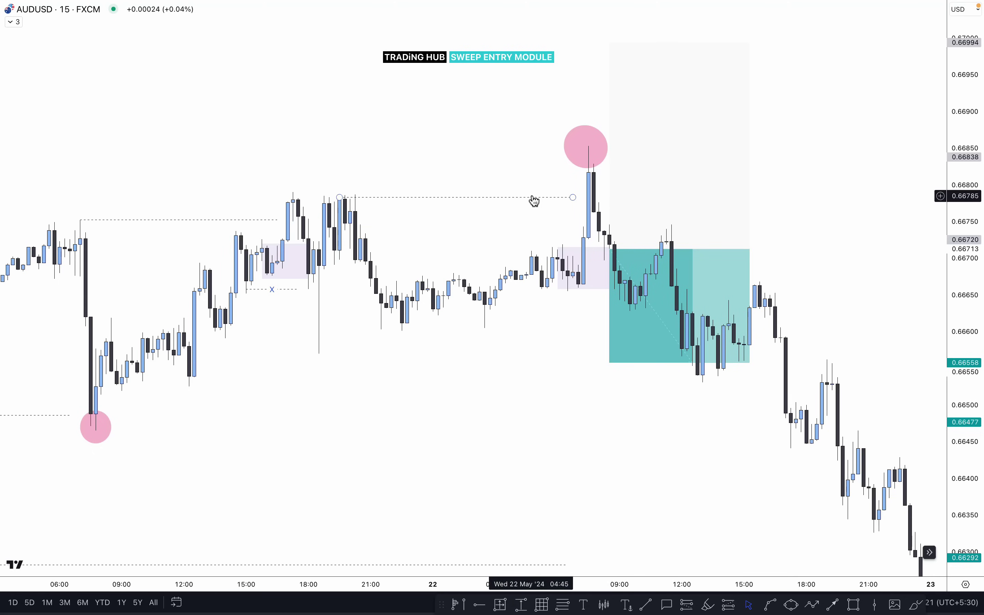
click(637, 222)
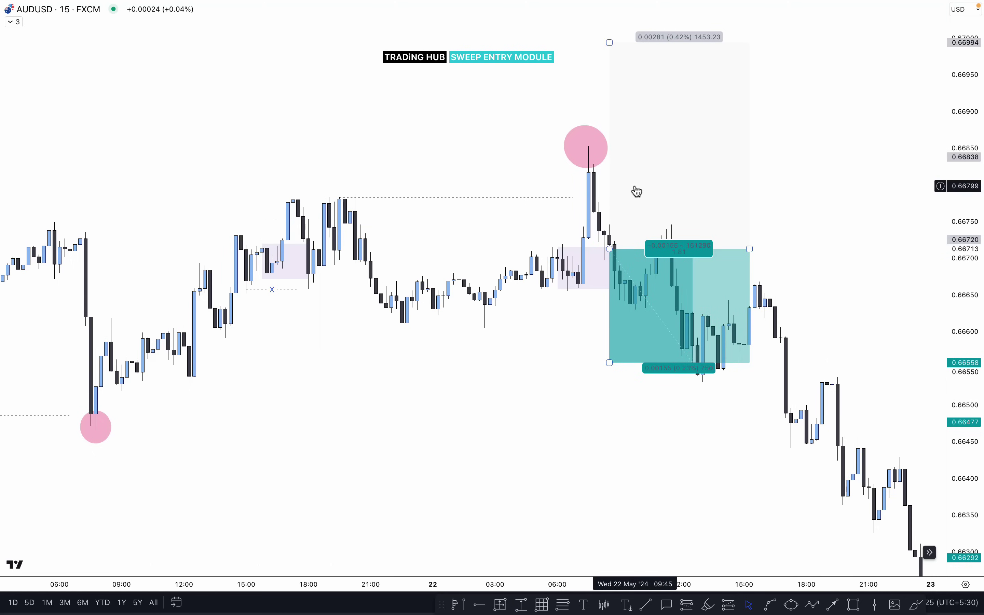
click(577, 181)
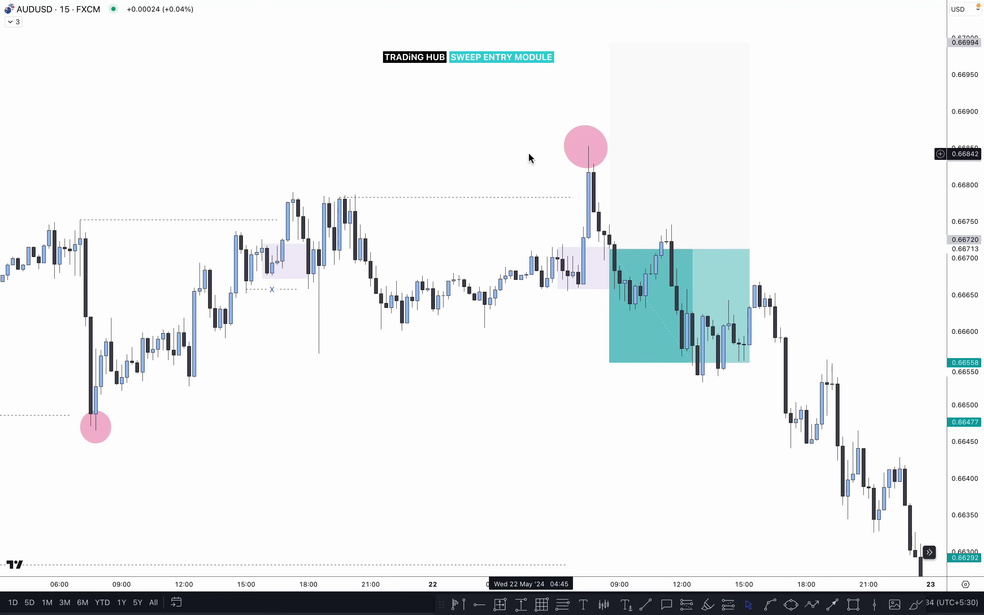
Narrow the 22 May long position so that it ends at about 10:00
click(748, 256)
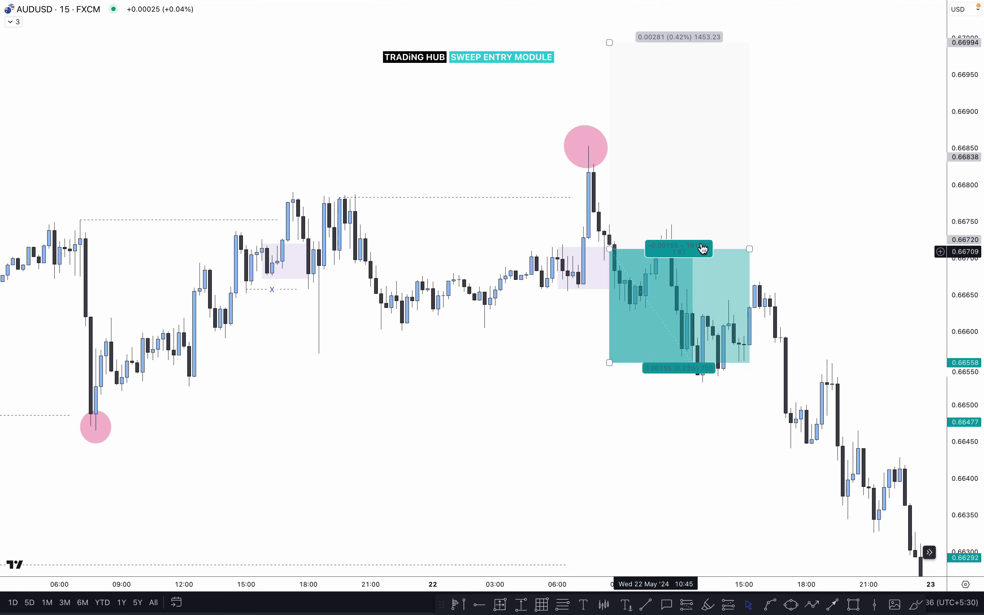
drag(747, 255, 641, 249)
click(688, 218)
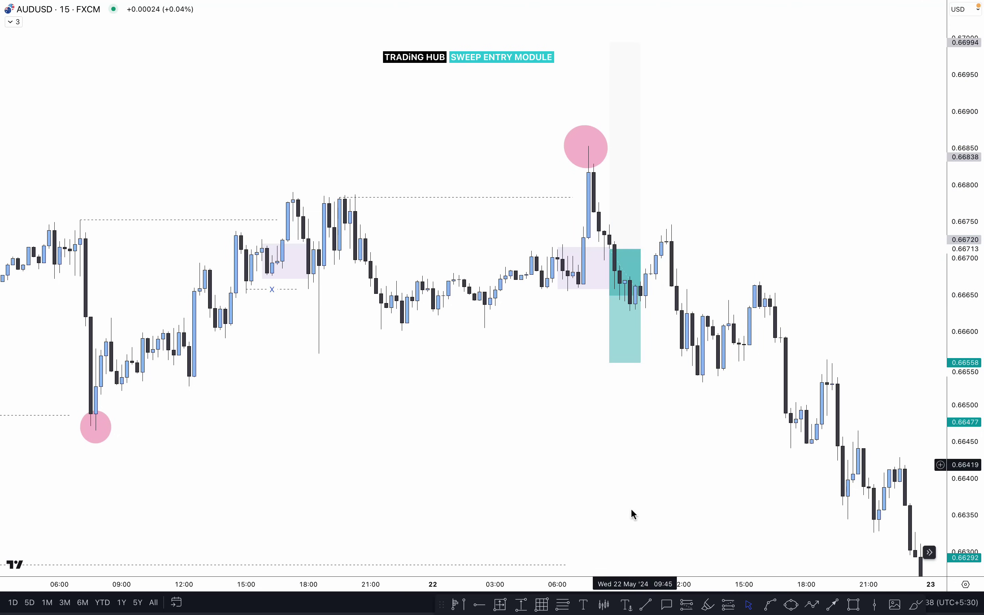
Draw short dashed horizontal lines just below the 22 May 06:00 zone and at 0.66629 from about 09:30 to 11:30
click(650, 603)
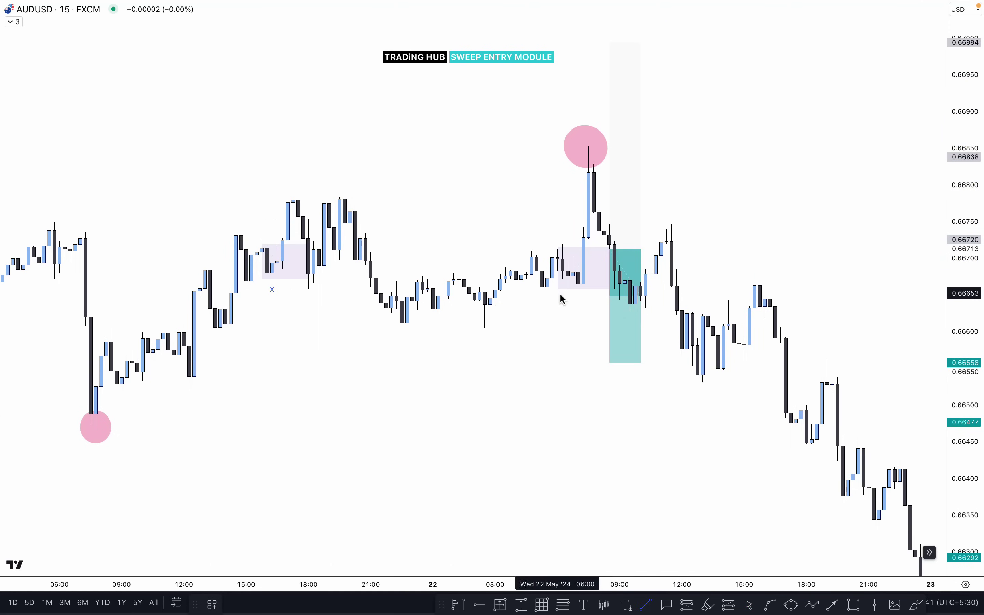
drag(631, 310, 673, 309)
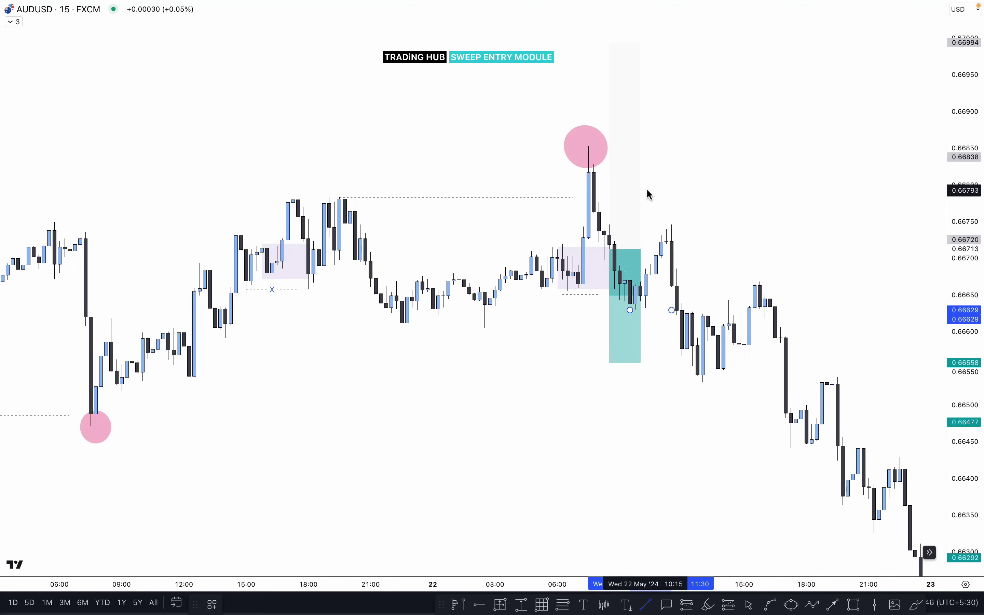
drag(605, 160, 680, 345)
key(super+z)
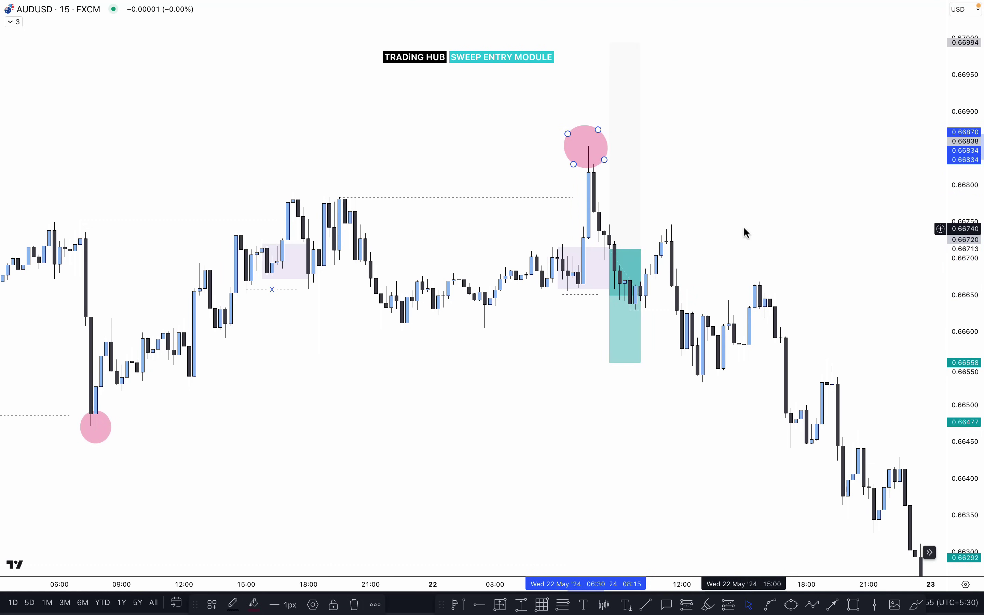
click(747, 233)
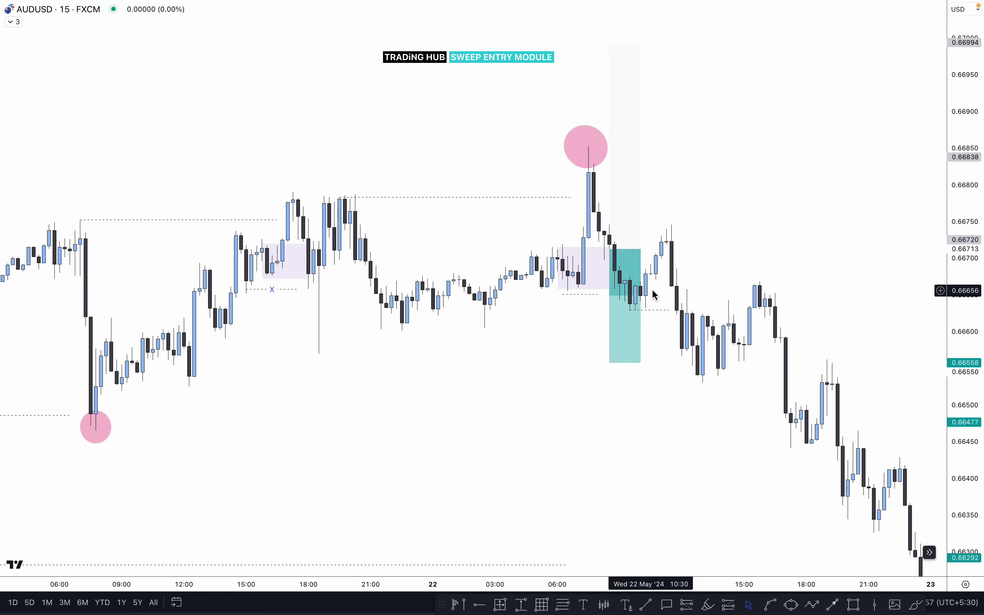
Draw a dashed horizontal line at 0.66656 from the 22 May 12:15 high to about 15:15
click(647, 605)
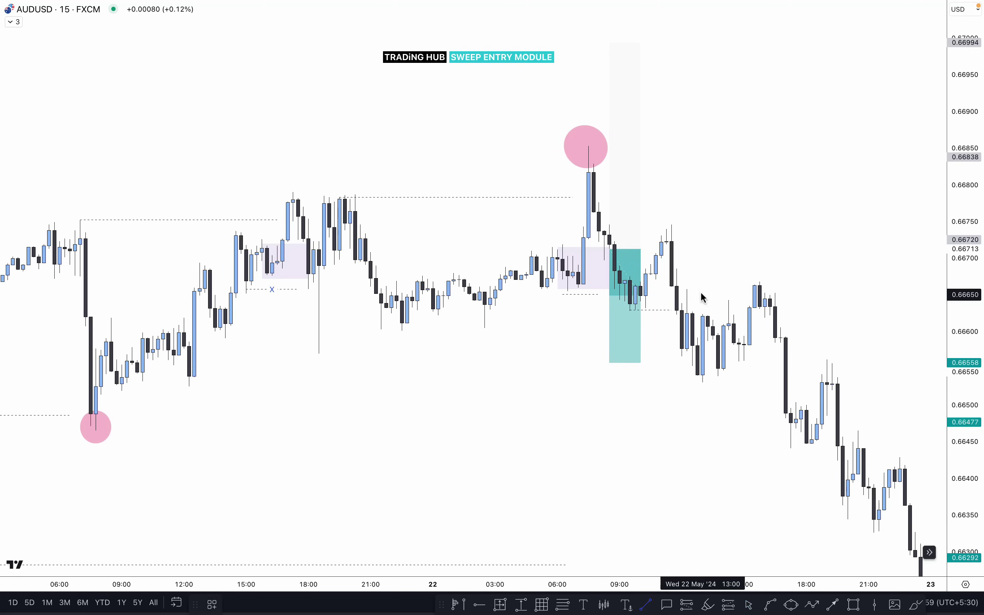
click(687, 290)
click(751, 293)
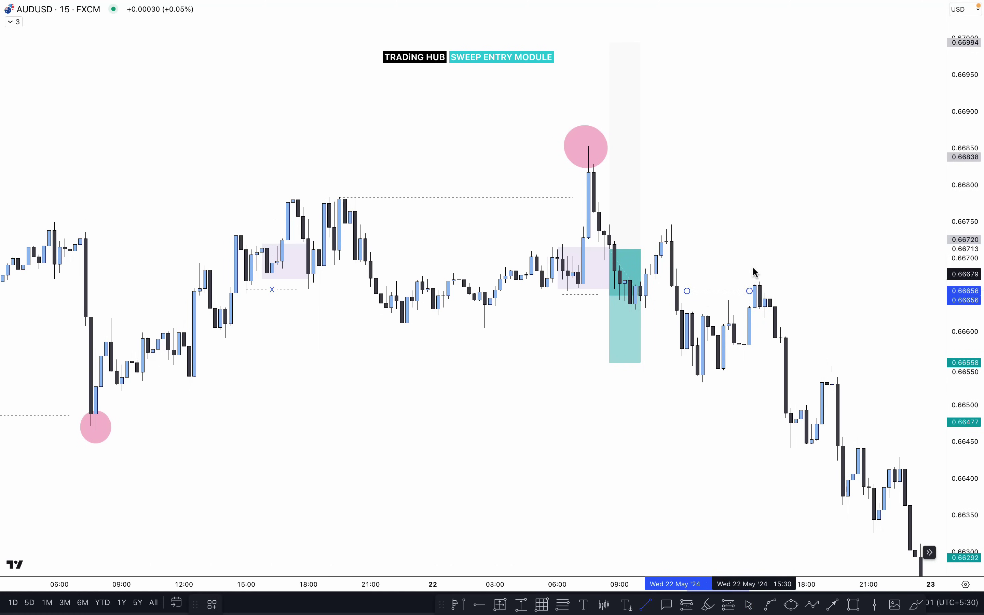
Draw a rectangle zone over the 22 May up-move from about 14:45 and extend it to about 19:15
key(alt+shift+r)
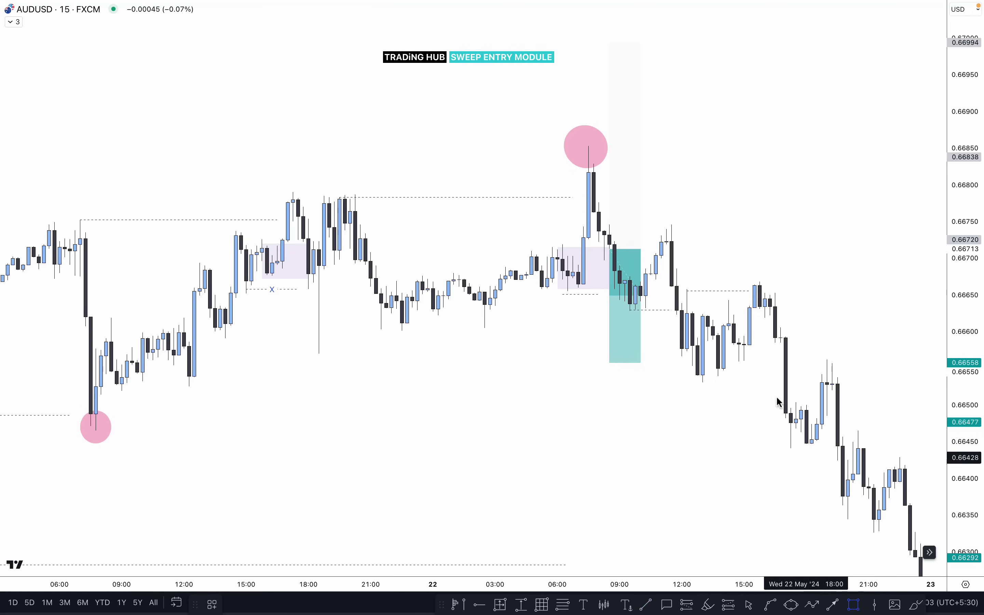
drag(740, 362, 761, 282)
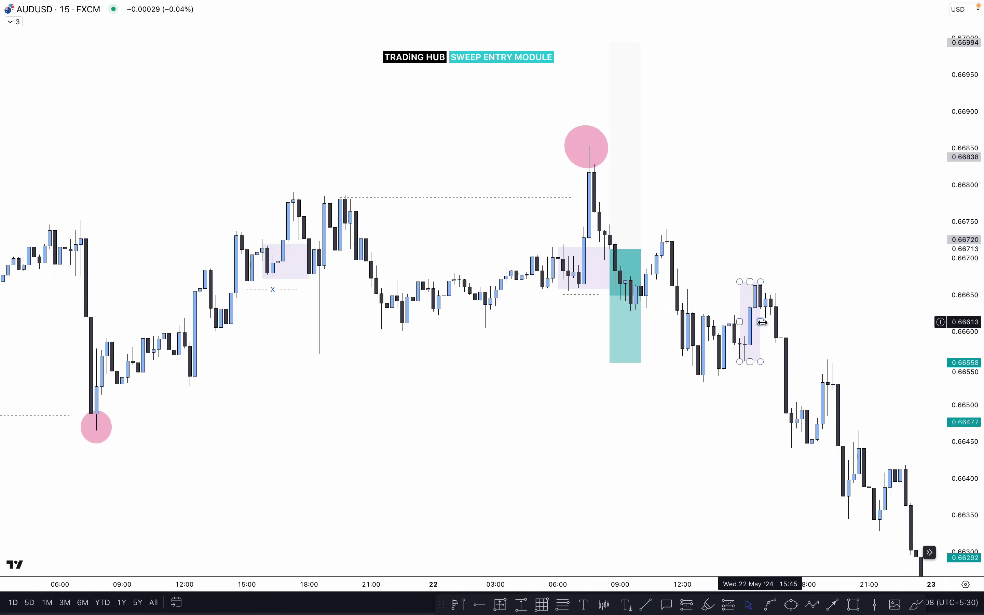
drag(760, 321, 833, 321)
click(854, 273)
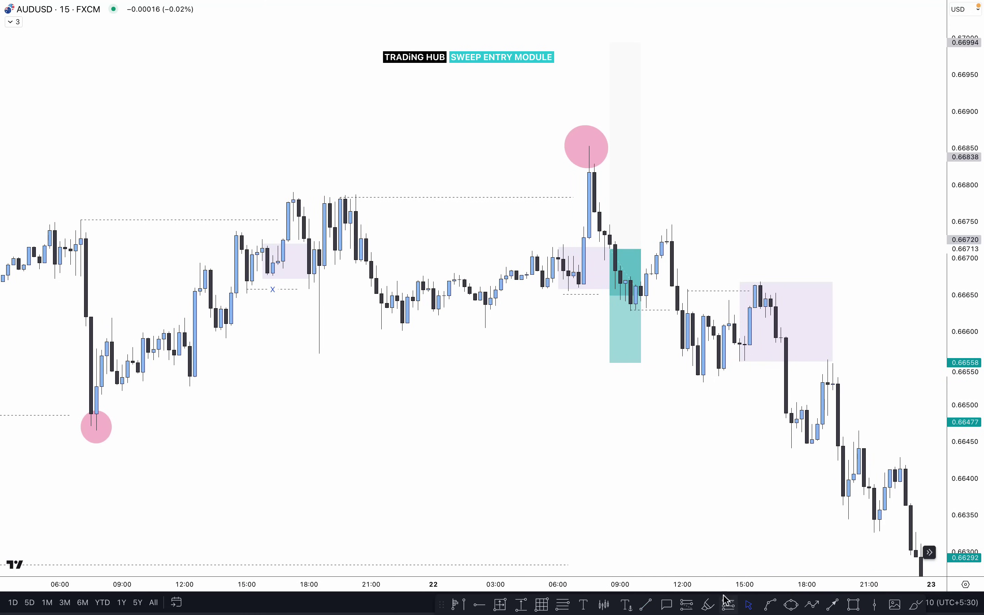
Place a short position at 0.66556 from 22 May 19:00 with its stop at 0.66678, ending at about 01:45 on 23 May
click(687, 603)
click(829, 363)
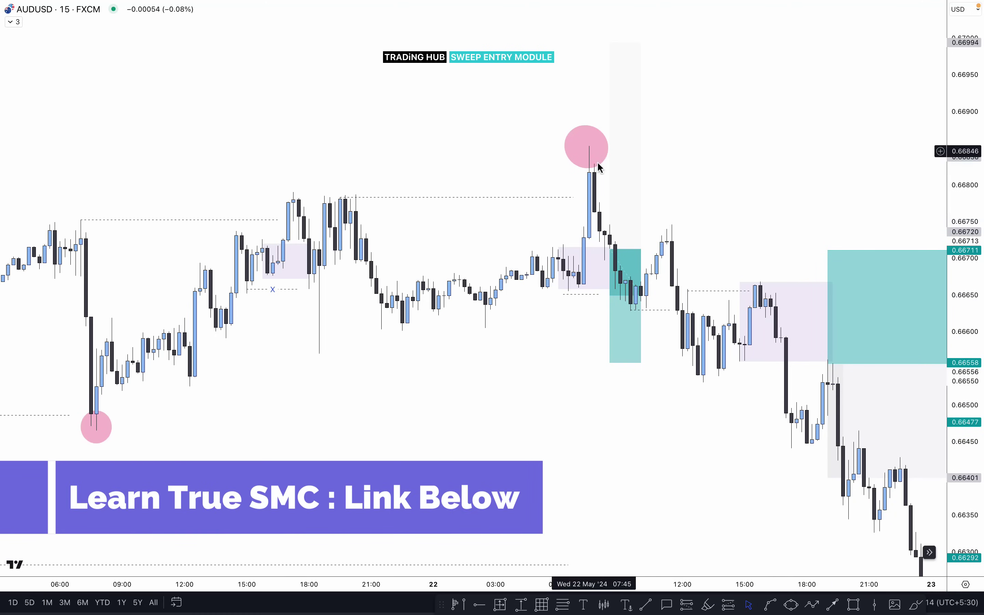
click(624, 156)
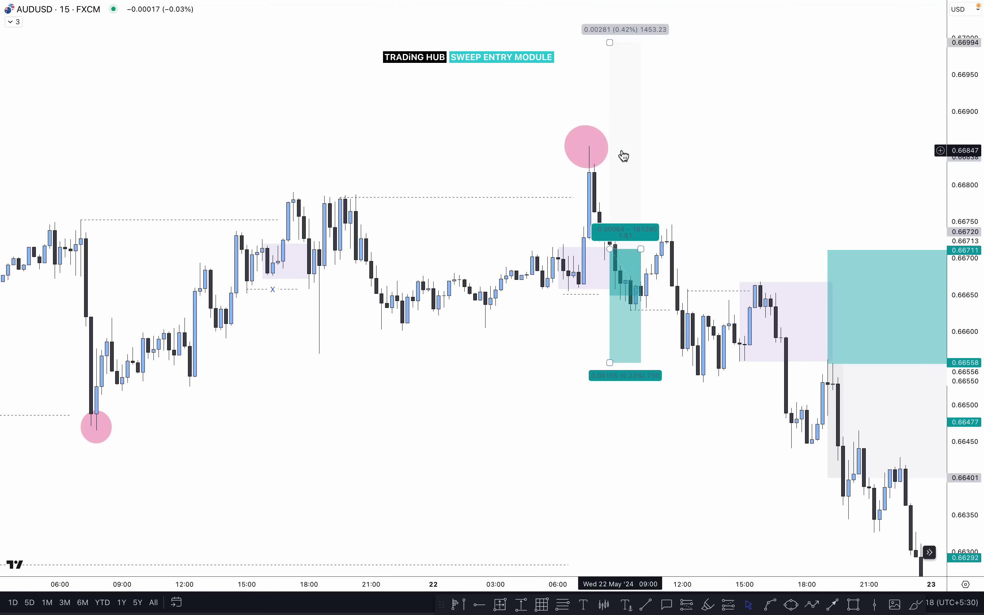
drag(841, 251, 775, 276)
drag(789, 246, 656, 90)
scroll(663, 162, down, 8)
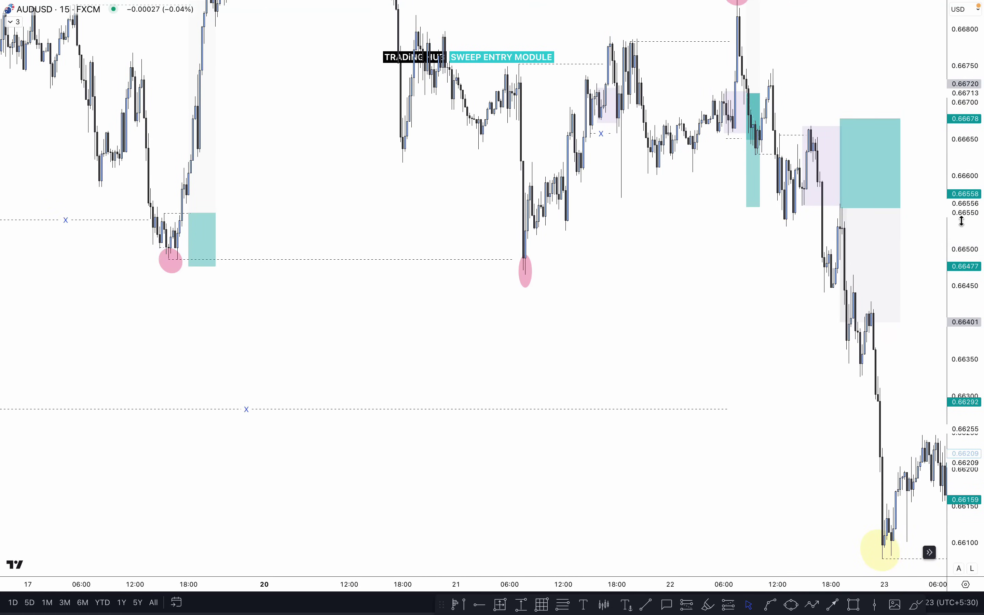
Lower the 22 May short position's target to 0.66032, at the upper edge of the large purple zone
drag(961, 222, 961, 331)
scroll(741, 267, down, 3)
drag(752, 271, 602, 216)
drag(719, 256, 648, 465)
click(621, 434)
scroll(692, 232, up, 7)
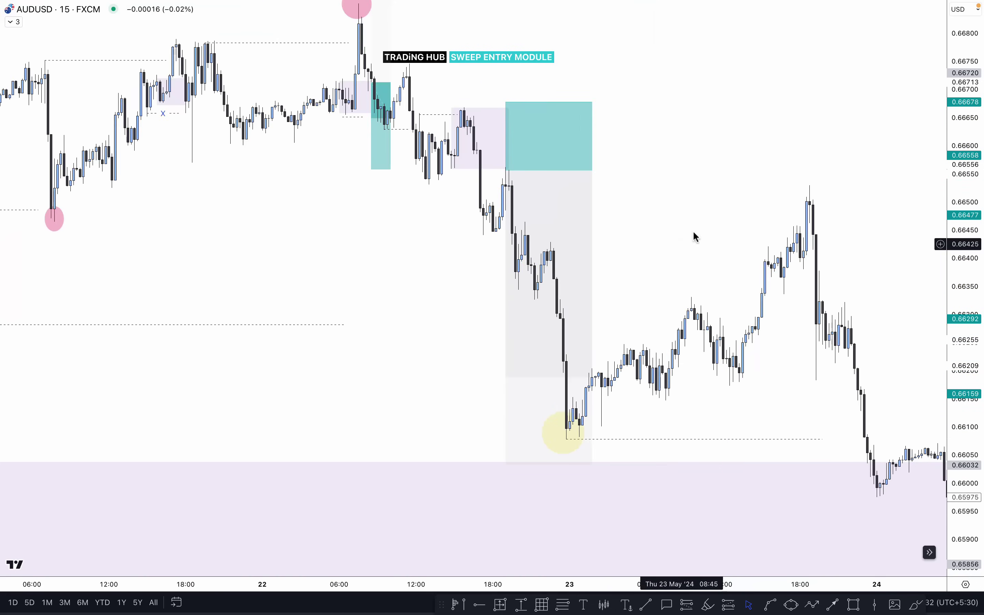
drag(688, 211, 720, 293)
scroll(720, 280, up, 2)
drag(662, 158, 790, 209)
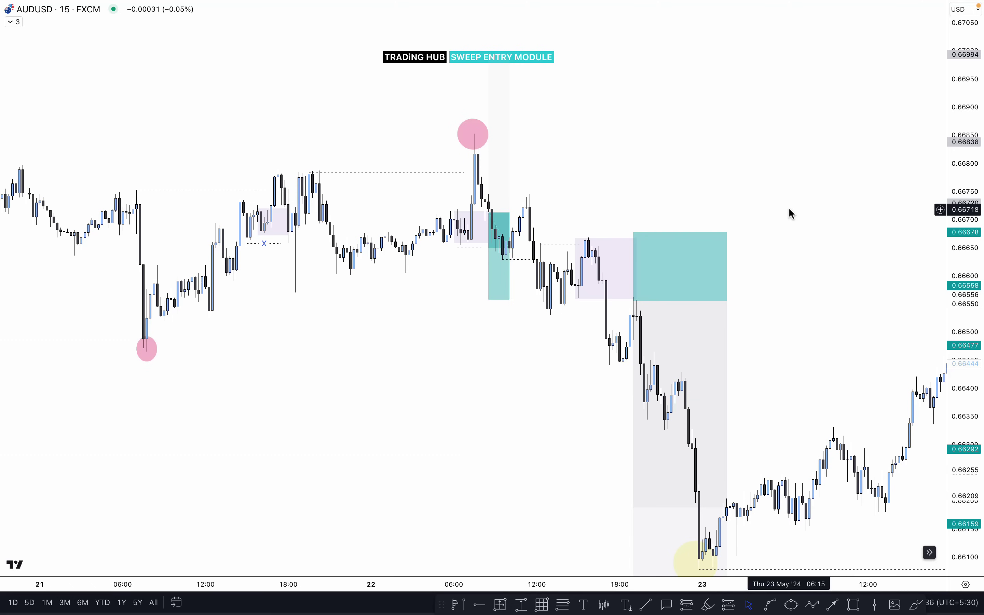
scroll(790, 209, up, 2)
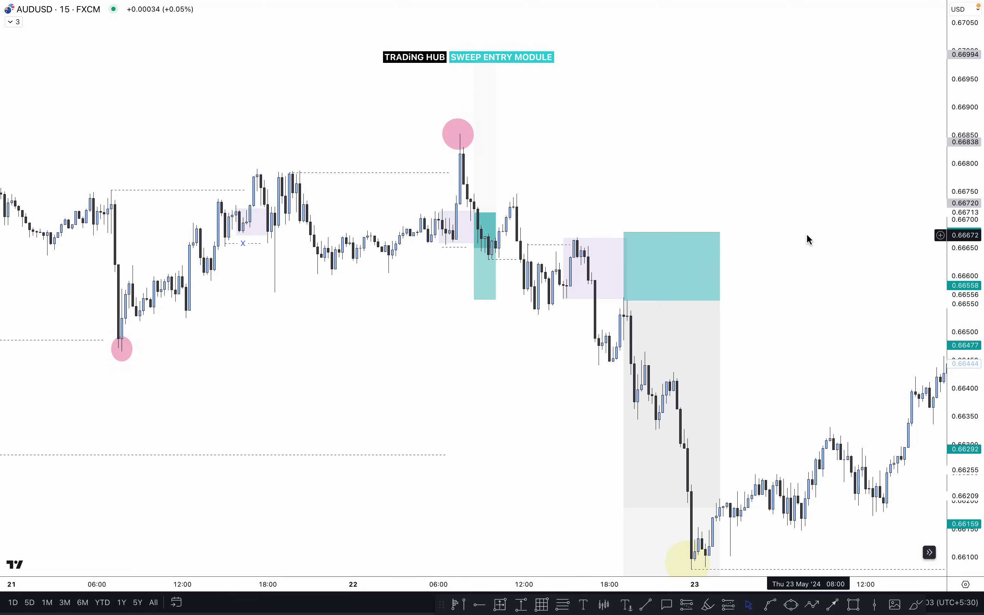
Switch the chart to the 4-hour timeframe and examine how price reaches the large purple zone and moves away through early June
drag(809, 239, 171, 25)
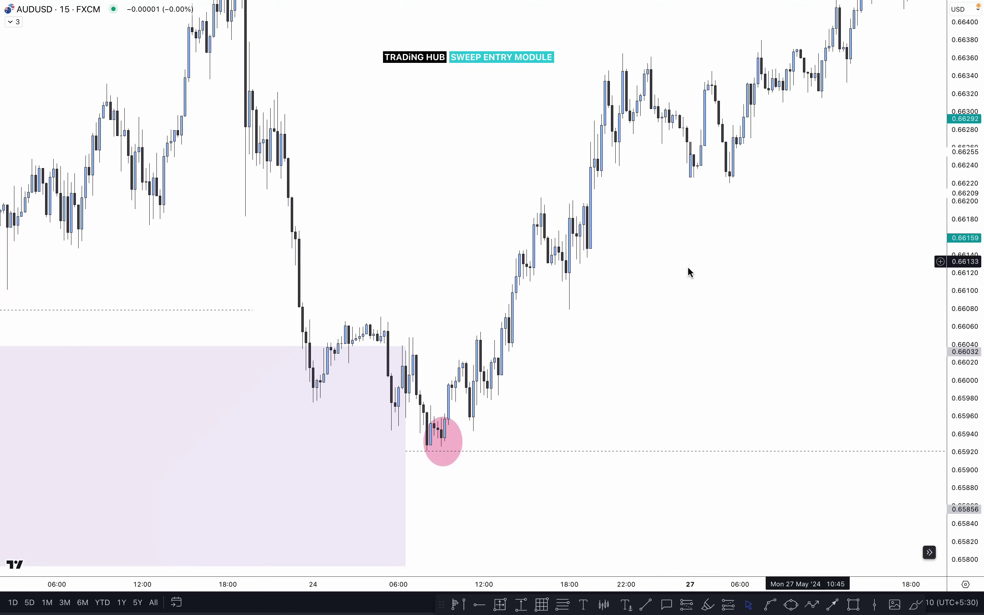
scroll(702, 325, up, 5)
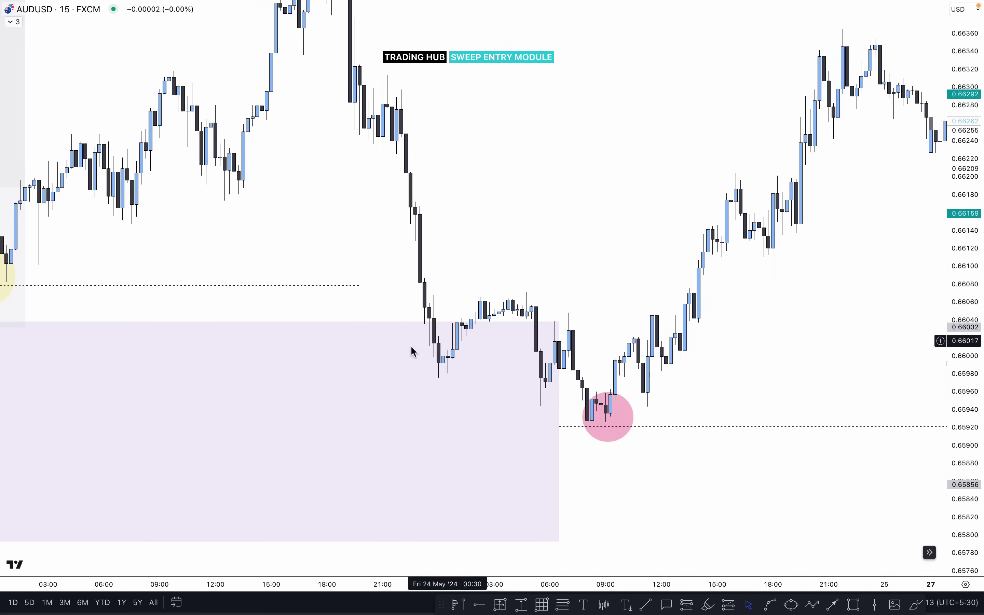
scroll(585, 337, down, 6)
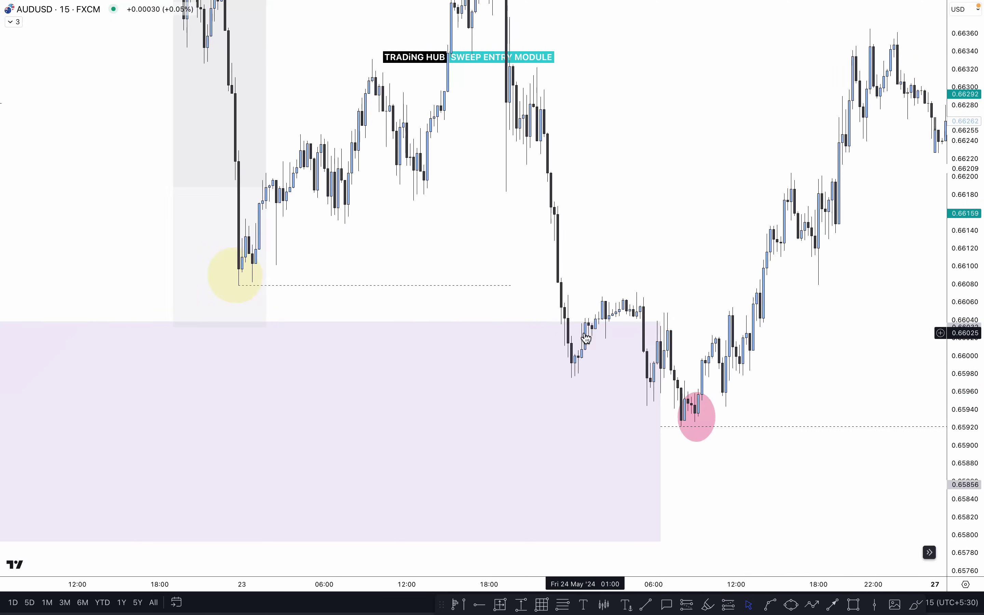
text(4h)
key(Return)
scroll(571, 429, left, 15)
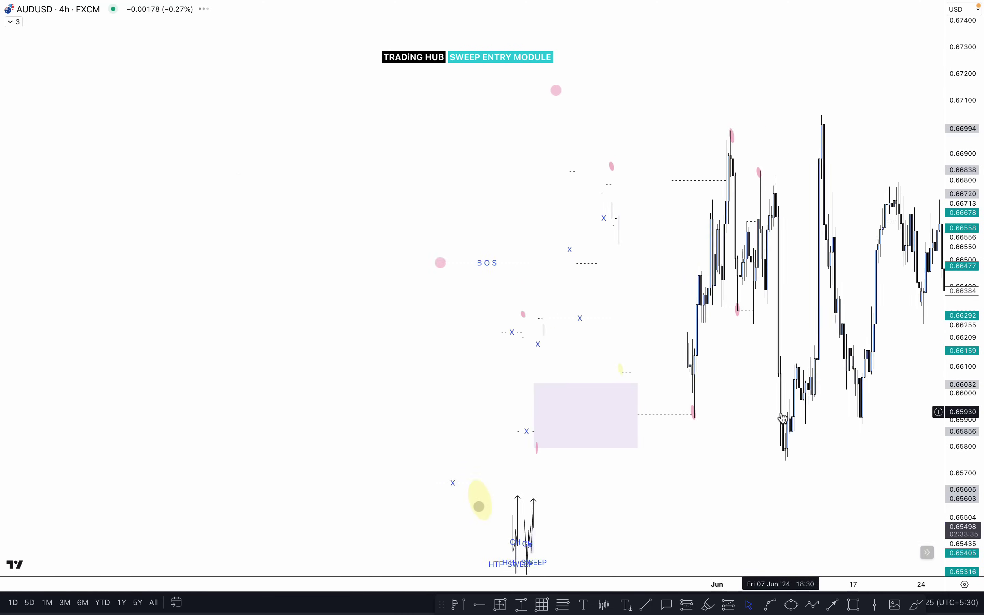
scroll(784, 418, up, 5)
scroll(647, 414, left, 10)
scroll(837, 382, up, 5)
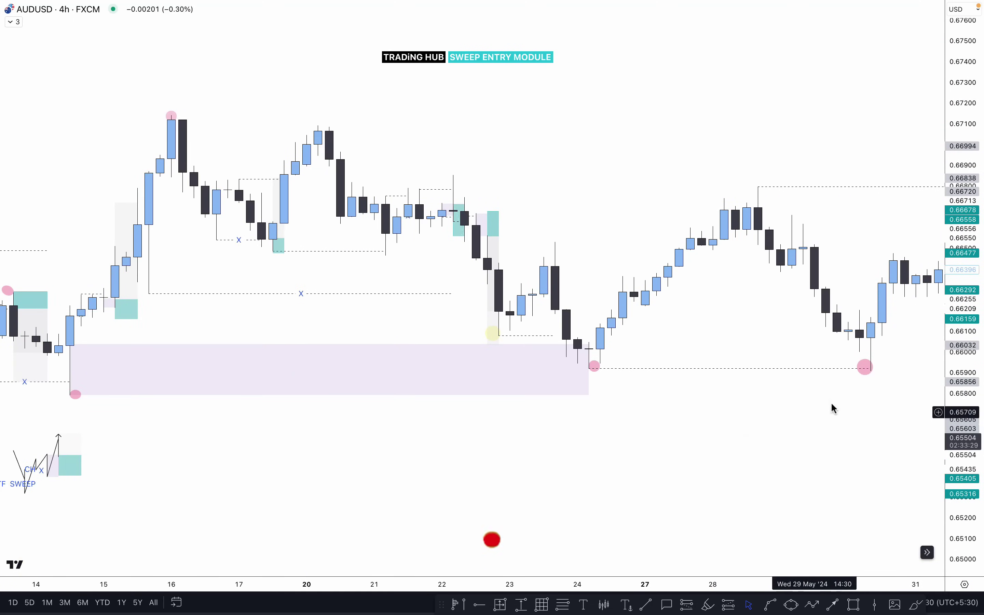
drag(961, 422, 963, 191)
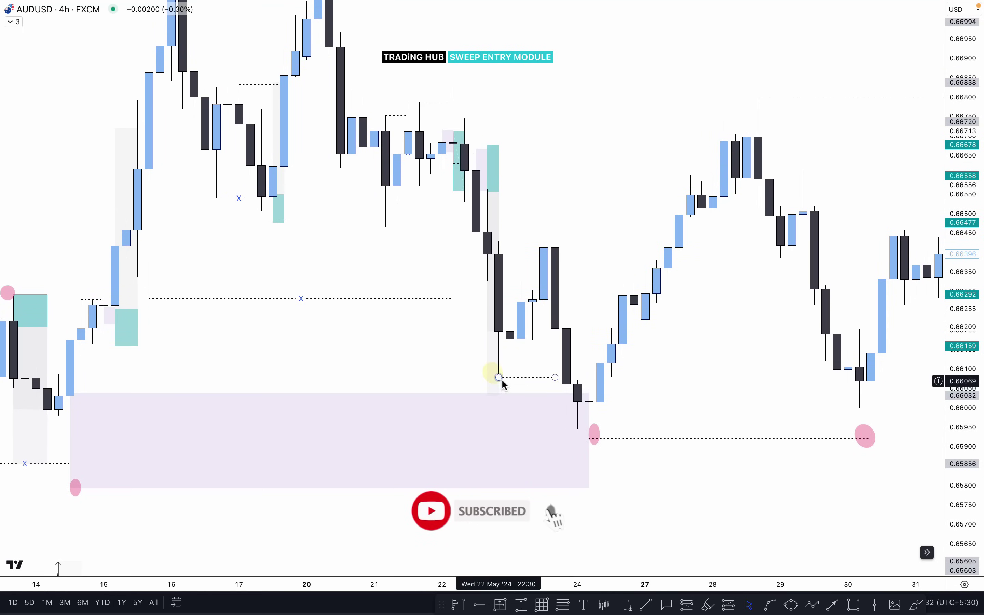
click(555, 379)
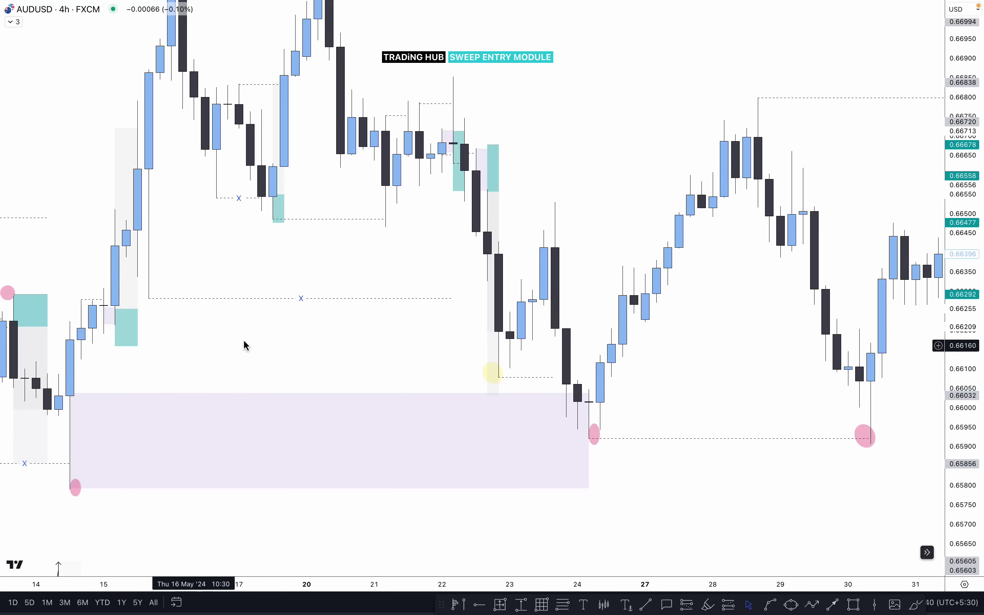
scroll(410, 348, left, 5)
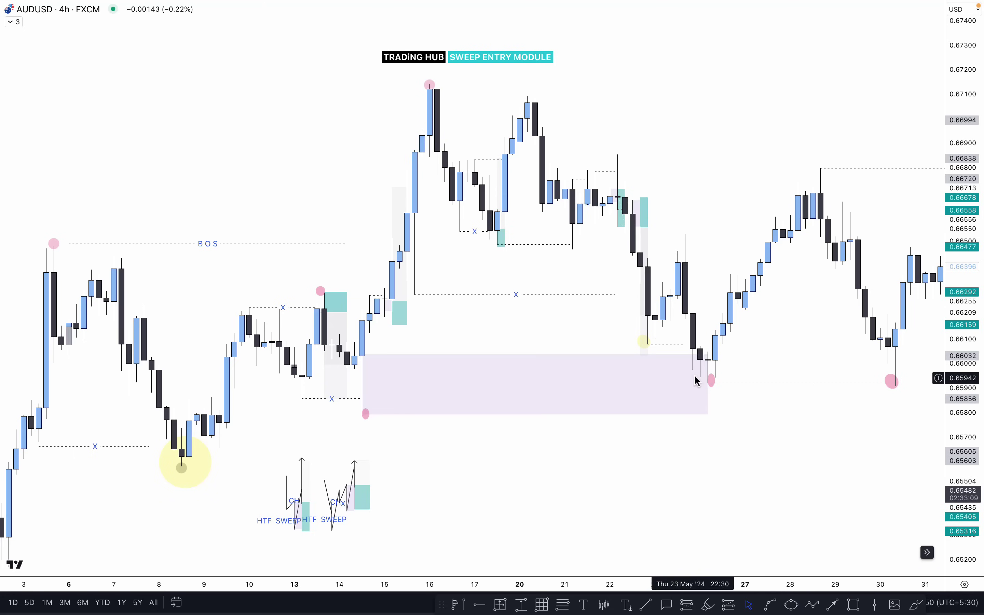
drag(743, 419, 347, 427)
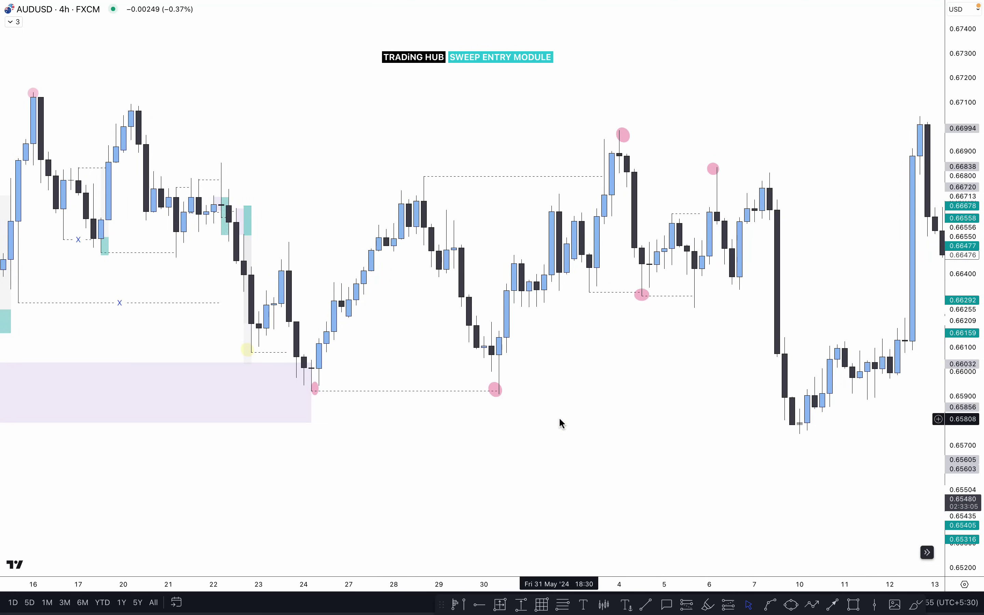
Return the chart to the 15-minute timeframe and extend the large purple zone to about 08:45 on 24 May
text(15)
key(Return)
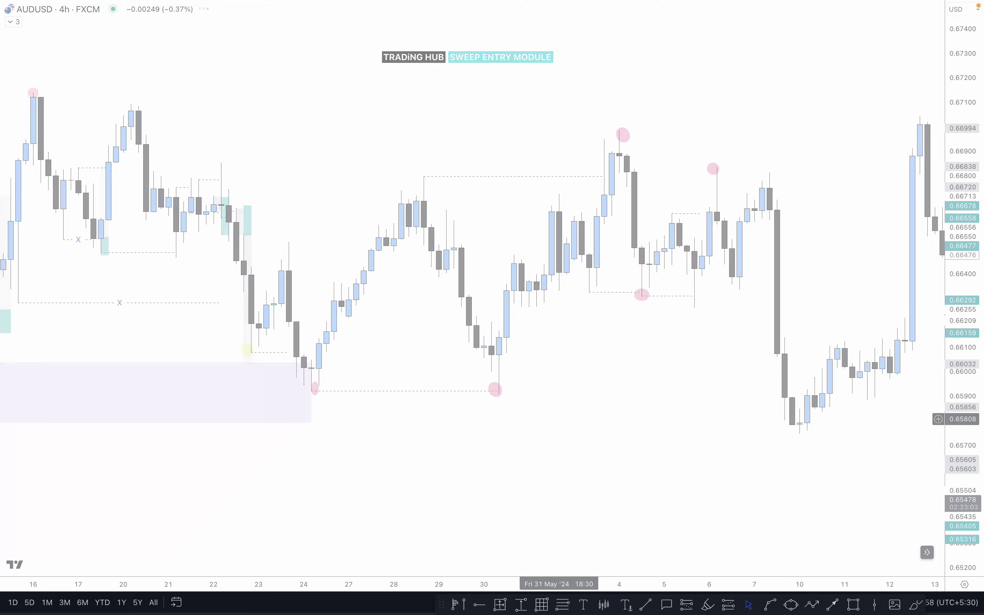
click(383, 371)
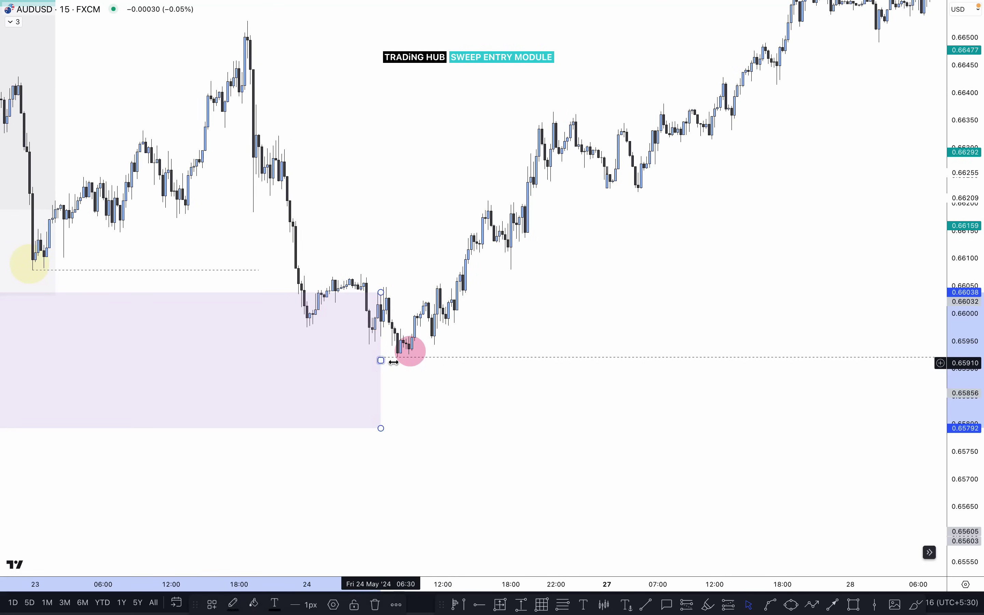
drag(381, 360, 404, 358)
click(566, 309)
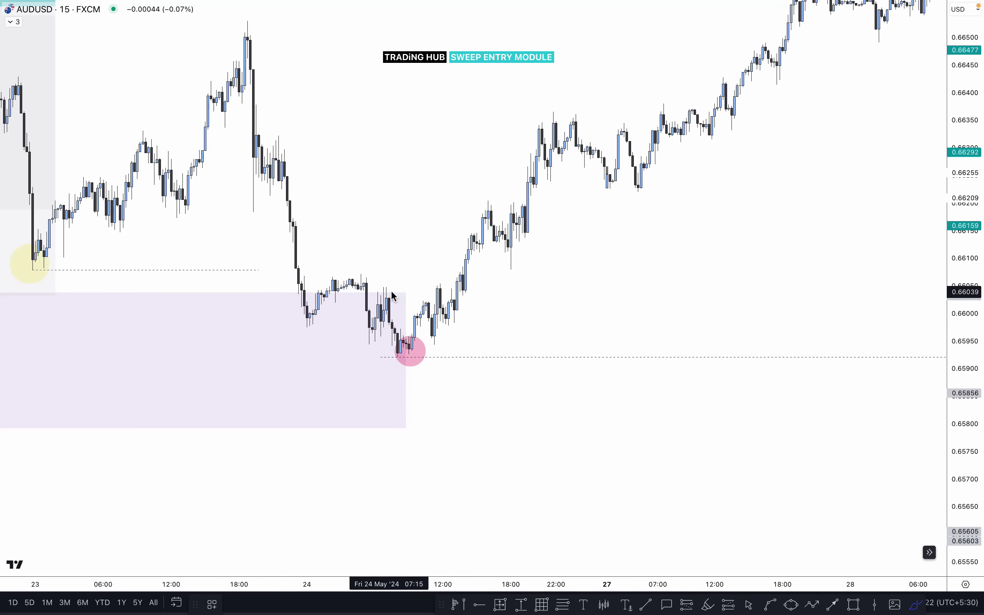
Brush short red lines at the swing levels around the circled 24 May low and circle the small pullback at about 12:30
mouse_move(385, 290)
mouse_down()
mouse_move(421, 290)
mouse_move(419, 312)
mouse_up()
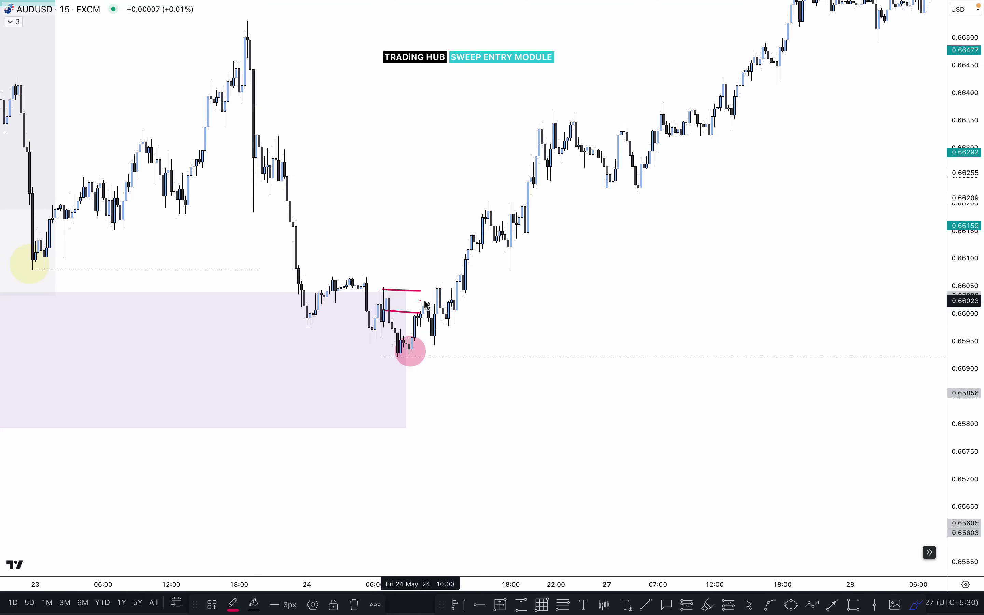
drag(389, 344, 390, 343)
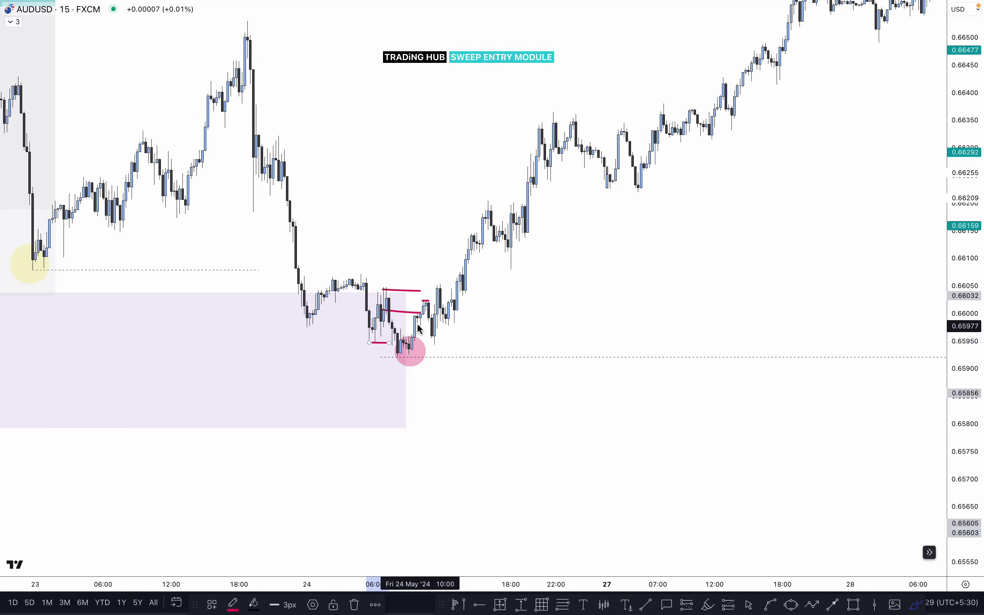
mouse_move(432, 314)
mouse_down()
mouse_move(460, 314)
mouse_move(442, 306)
mouse_up()
key(Escape)
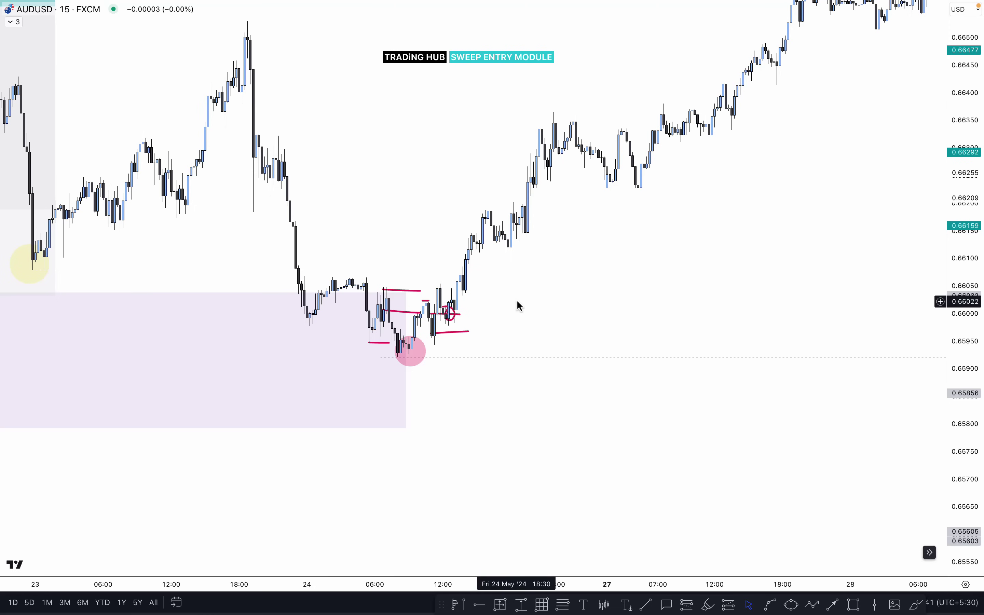
Draw a dashed horizontal line at 0.66118 from the 30 May 09:30 swing high before the circled low to about 13:30
drag(642, 283, 333, 360)
drag(694, 287, 358, 324)
drag(539, 295, 269, 282)
scroll(270, 282, left, 15)
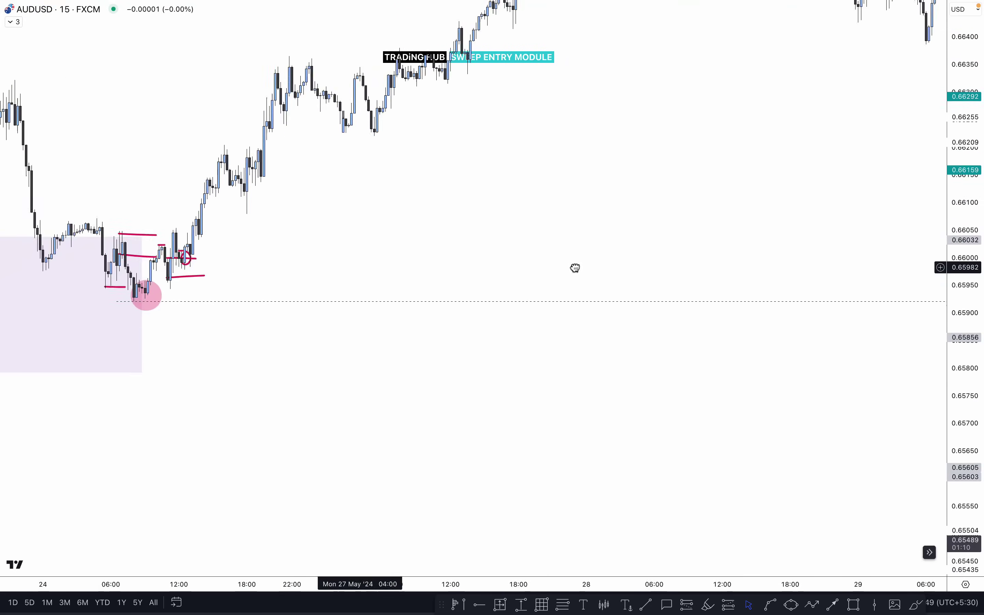
scroll(357, 315, right, 15)
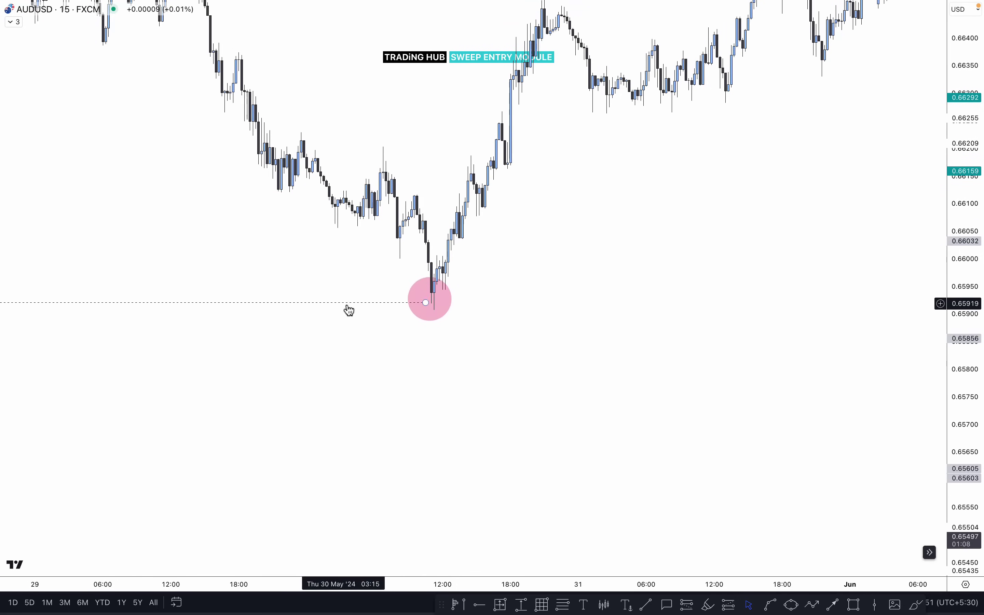
scroll(582, 333, up, 2)
drag(960, 358, 960, 222)
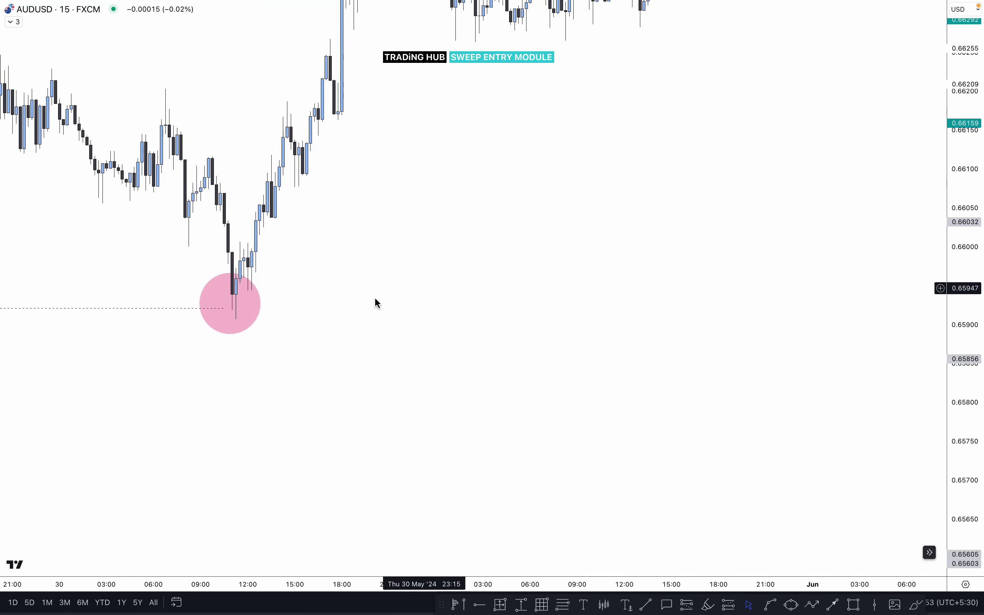
drag(383, 320, 549, 350)
scroll(578, 372, up, 2)
drag(586, 401, 669, 470)
click(649, 605)
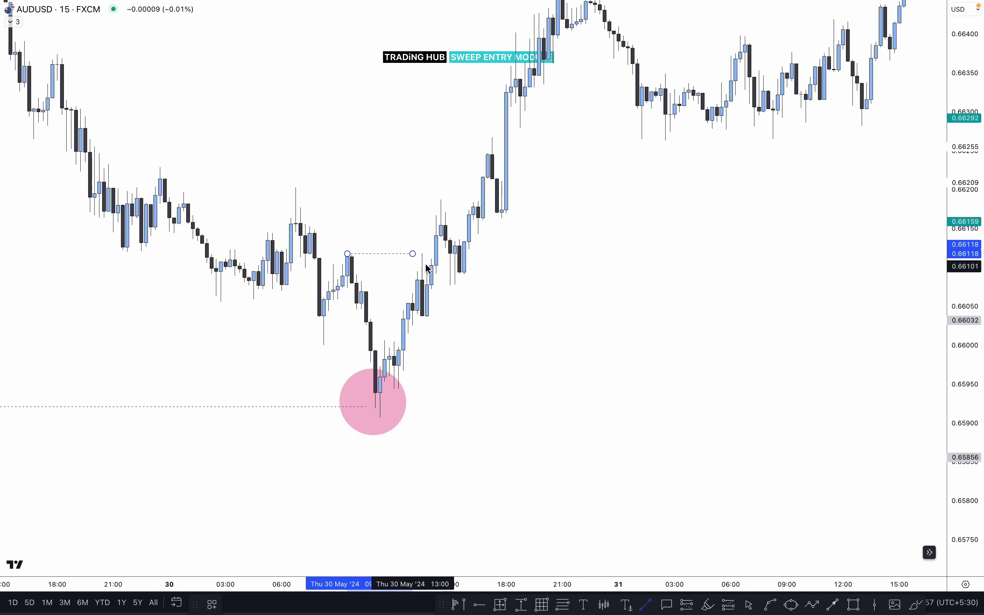
click(425, 253)
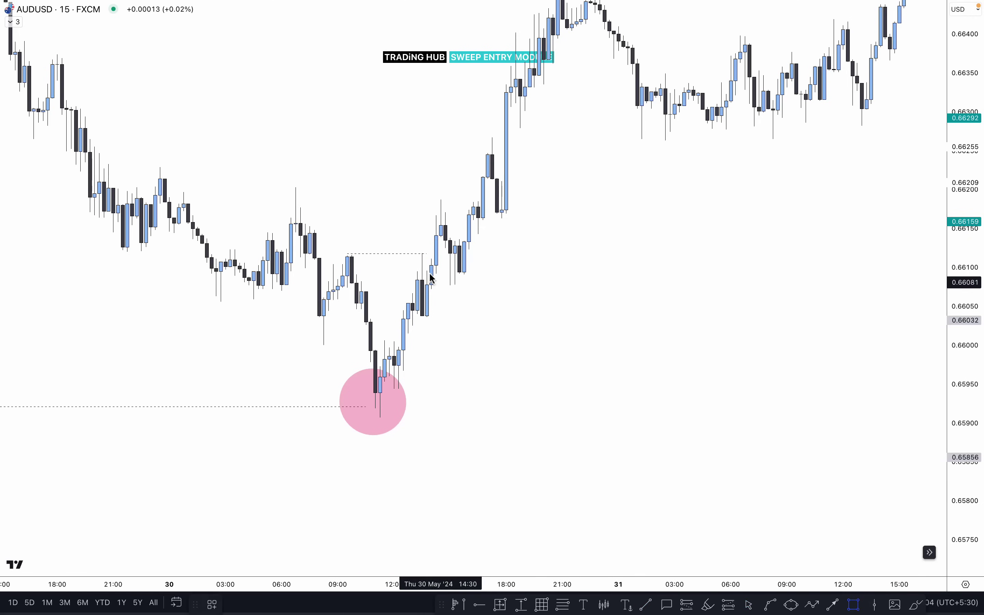
Draw a small purple zone beneath the 0.66118 dashed line down to 0.66032 and place a long position entering at 0.66107
click(464, 320)
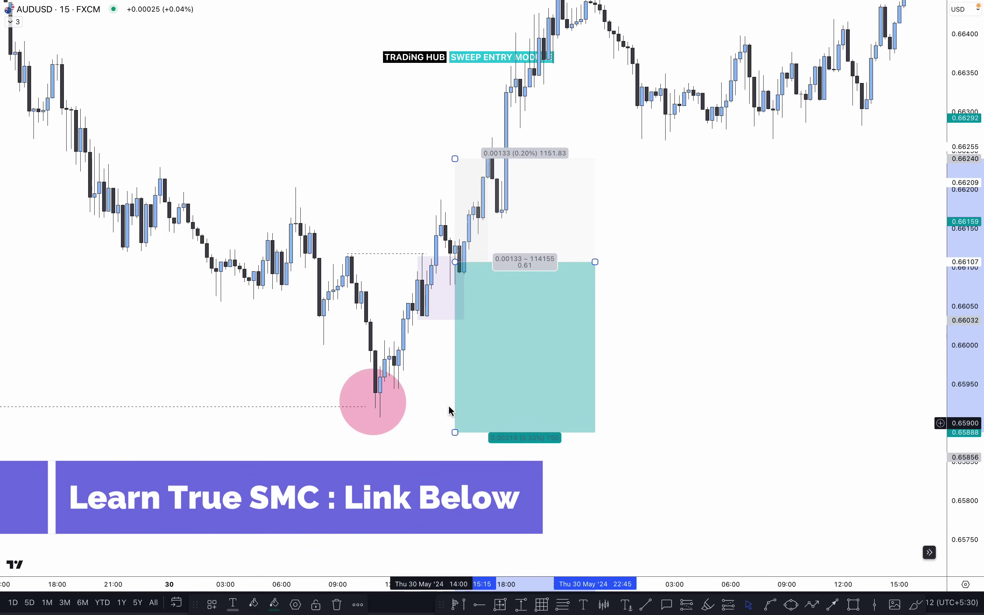
click(434, 321)
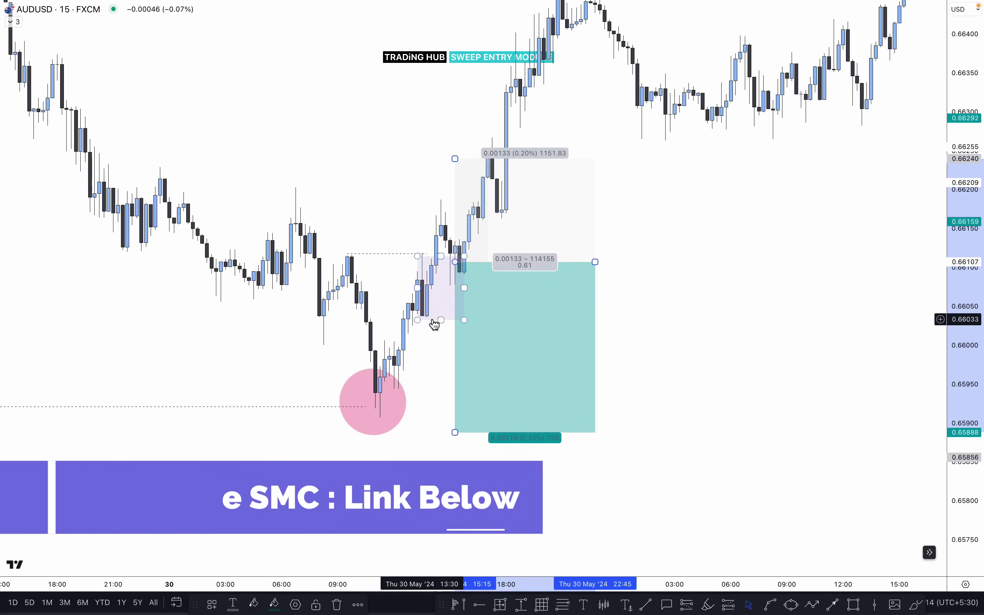
click(361, 194)
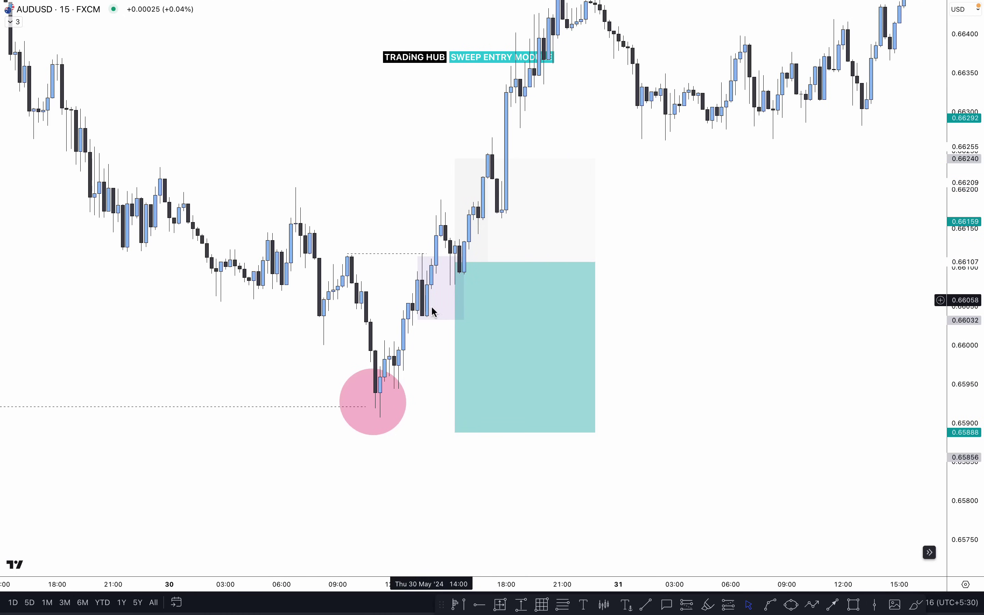
Try the long position's stop at 0.66021 under the small purple zone, and settle it below the circled low at 0.65886
click(463, 420)
drag(456, 432, 454, 331)
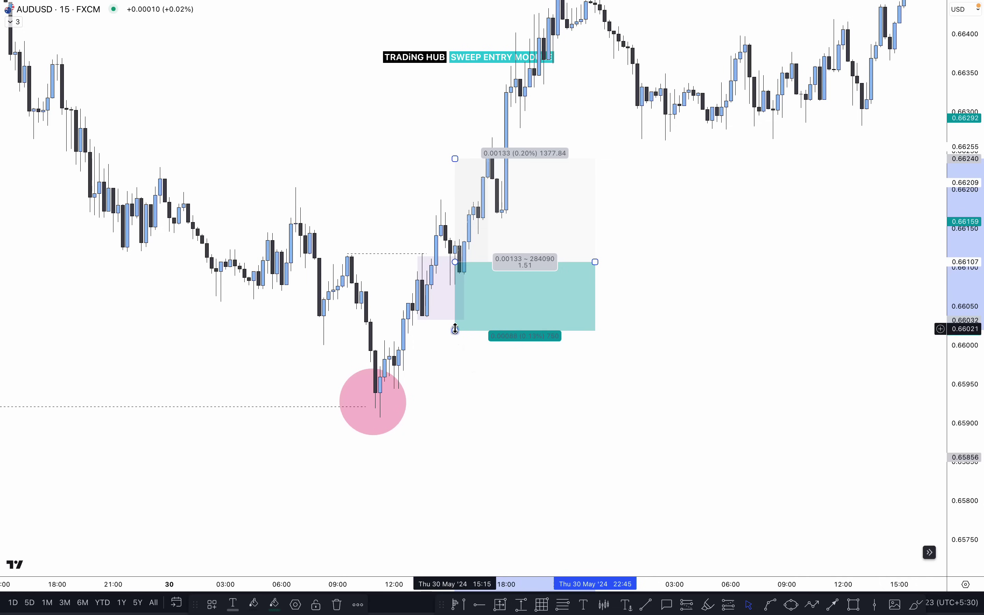
drag(455, 330, 399, 434)
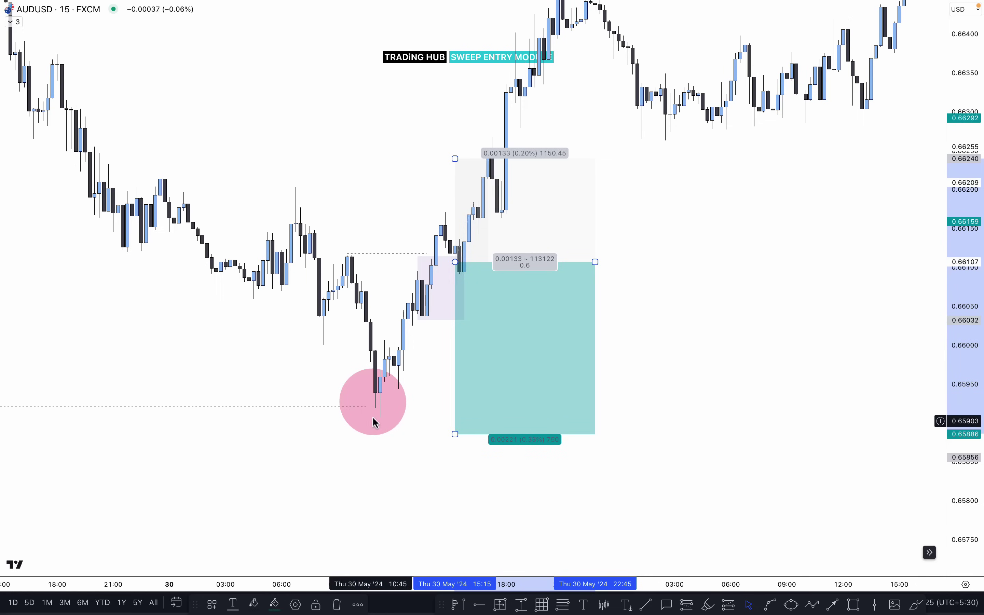
Raise the long position's target to the long dashed swing-high line at 0.66795
scroll(312, 362, down, 3)
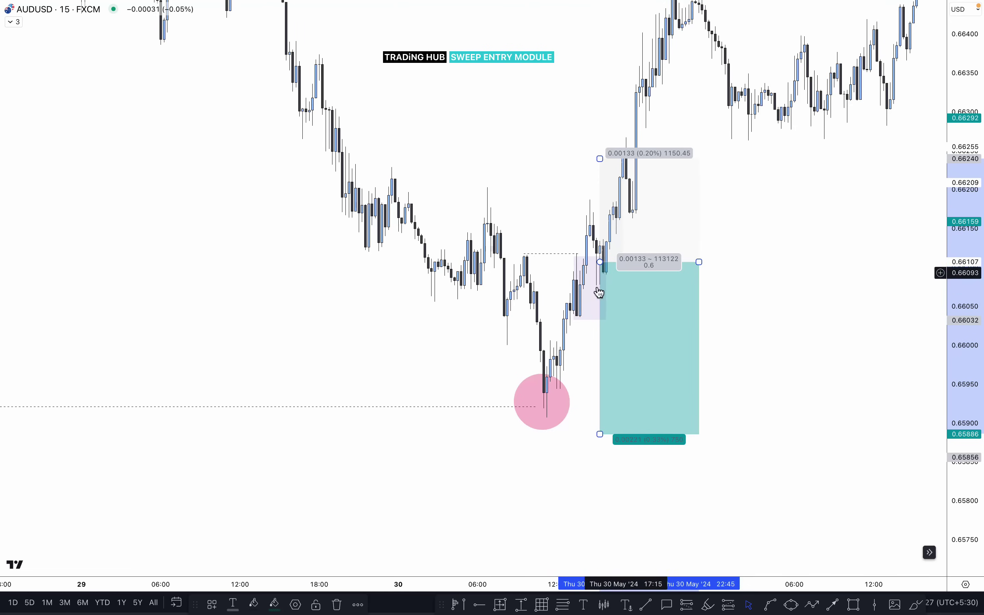
scroll(650, 323, down, 5)
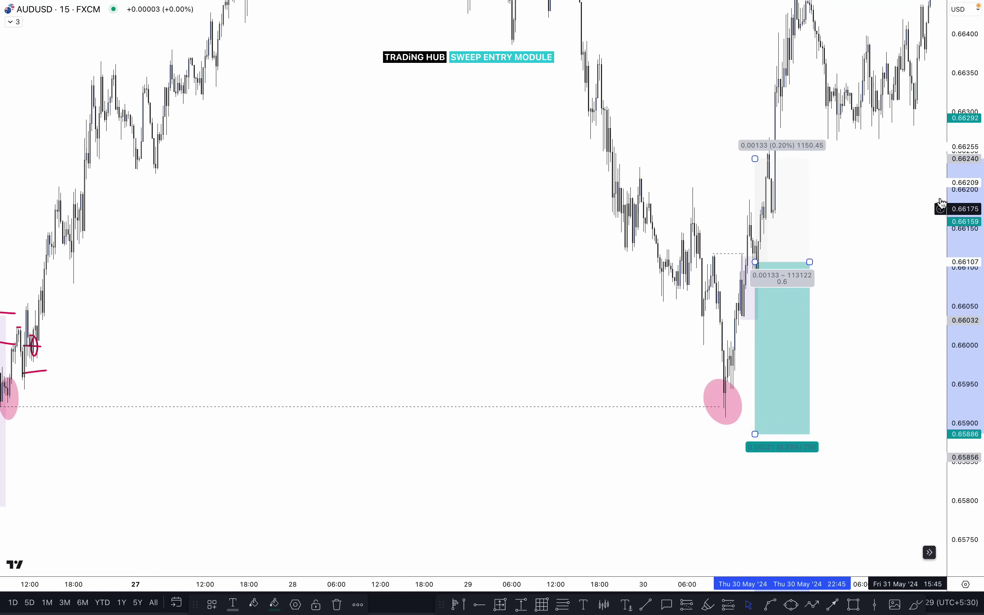
drag(965, 155, 879, 446)
drag(683, 437, 335, 527)
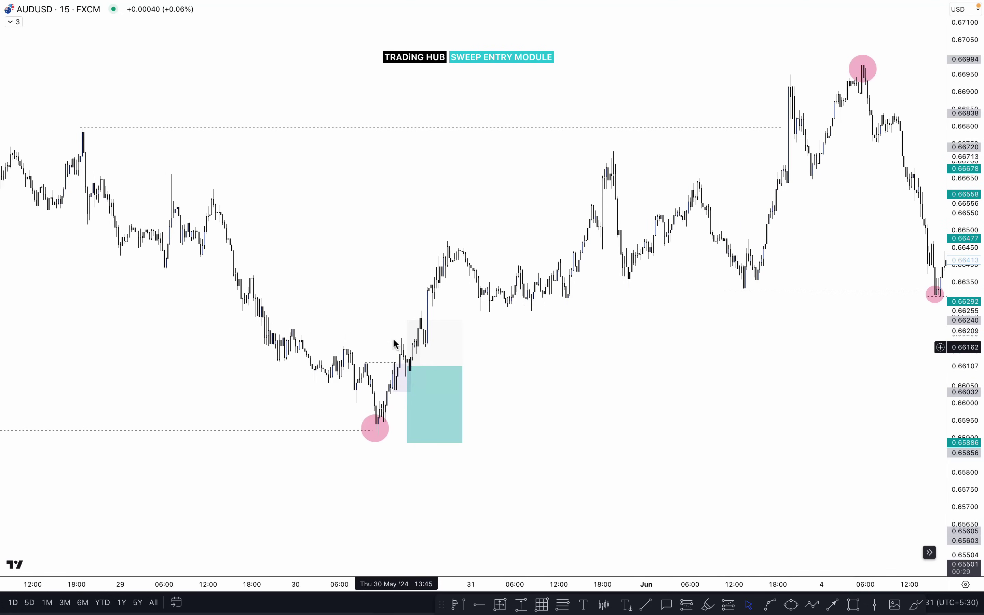
drag(409, 323, 420, 130)
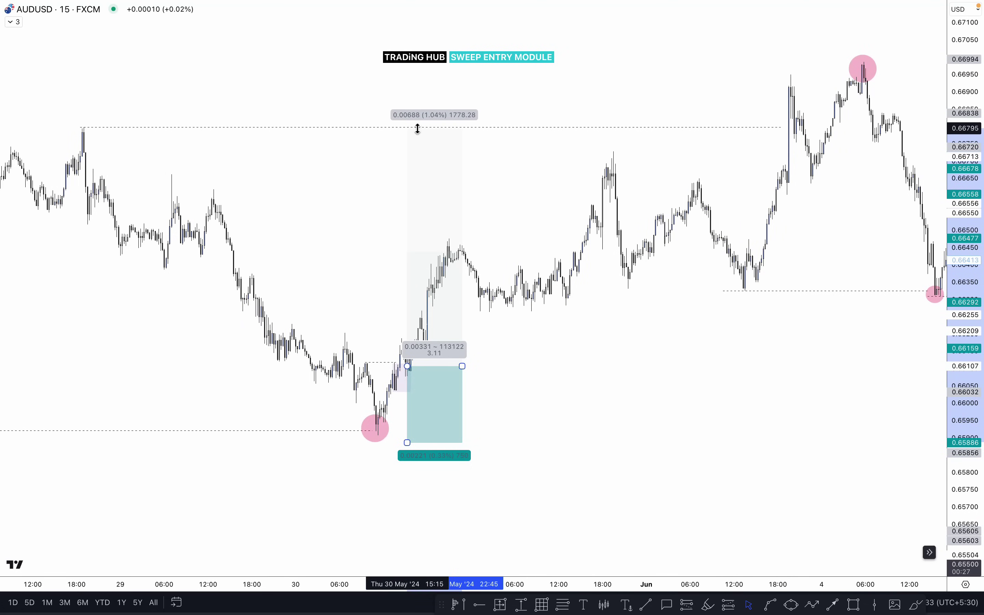
Draw a dashed horizontal line at about 0.66278 from the 30 May swing low near 18:30 to about 00:45 on 31 May
scroll(516, 345, up, 3)
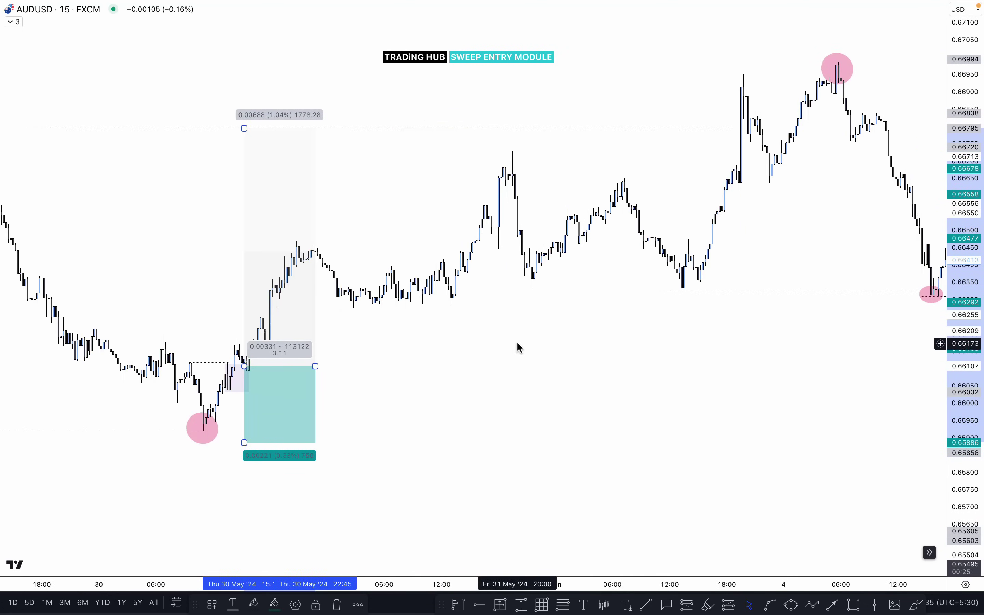
scroll(490, 345, left, 5)
scroll(496, 354, up, 4)
drag(963, 399, 964, 122)
drag(470, 264, 599, 216)
scroll(595, 309, up, 2)
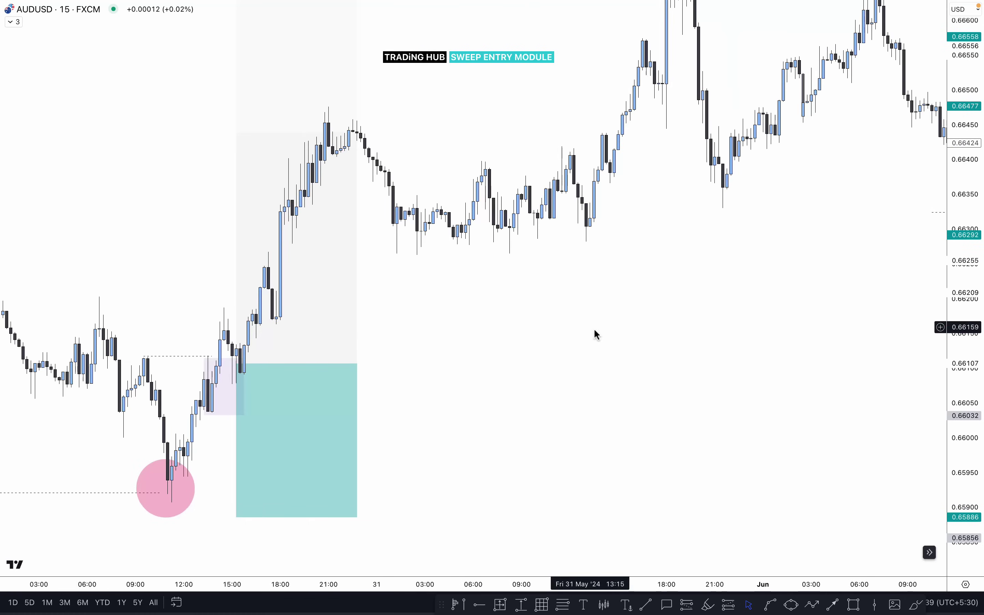
click(647, 604)
click(389, 244)
Draw a purple zone below that dashed line, from about 17:15 on 30 May to about 08:45 on 31 May
click(855, 606)
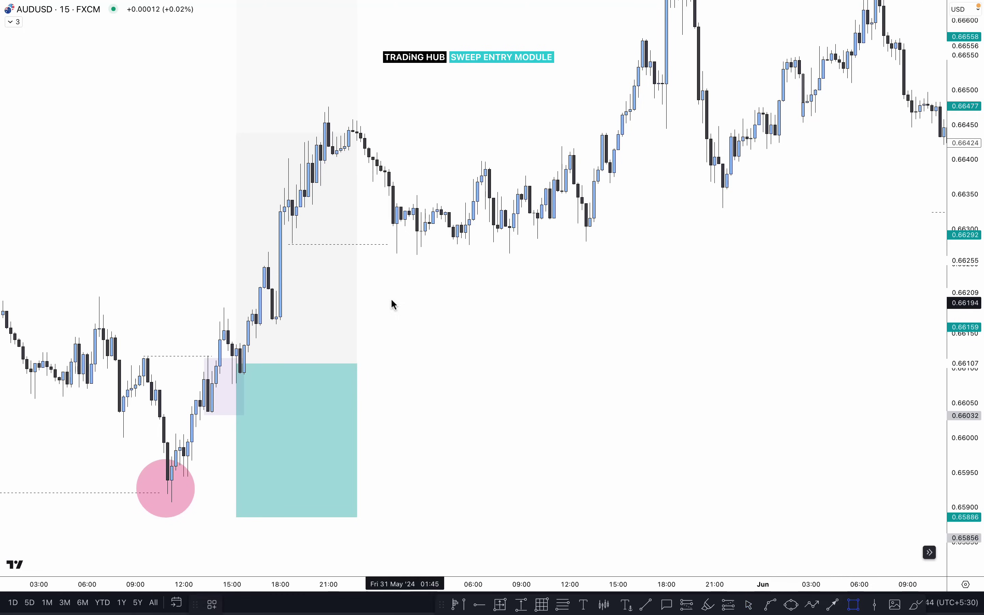
mouse_move(269, 254)
mouse_down()
mouse_move(451, 297)
mouse_move(430, 324)
mouse_move(483, 289)
mouse_move(518, 288)
mouse_up()
drag(393, 253, 394, 249)
click(626, 315)
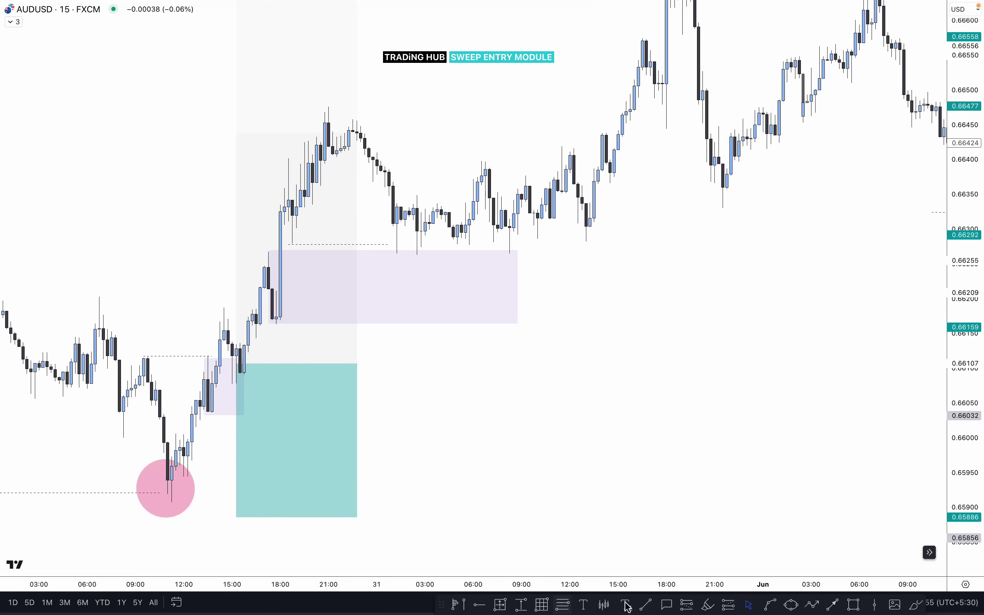
Place a long position at 0.66272 on 31 May with its stop at 0.66147 below the purple zone and its target at 0.66797
click(731, 606)
click(418, 249)
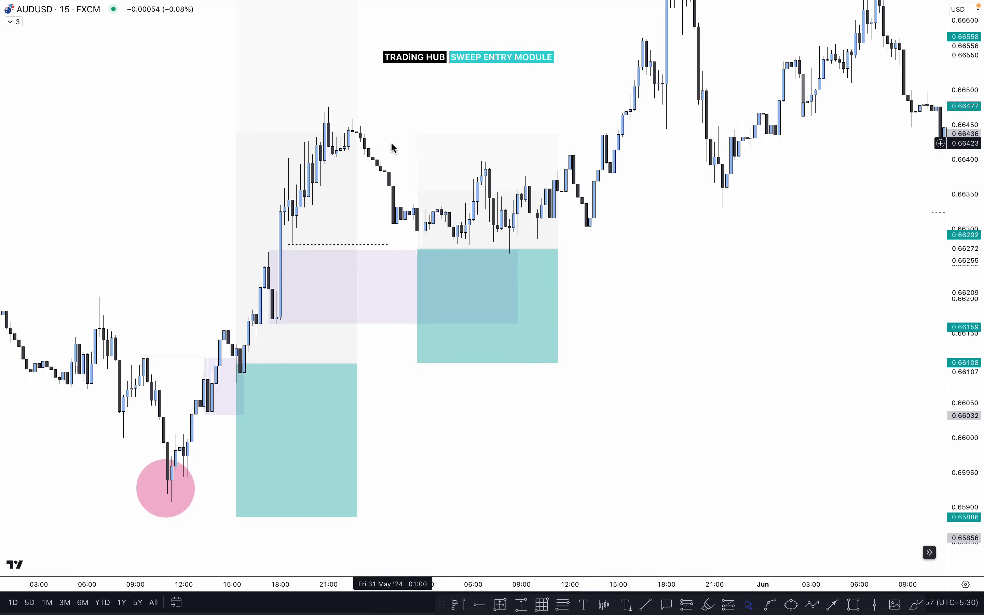
drag(417, 363, 393, 335)
click(604, 351)
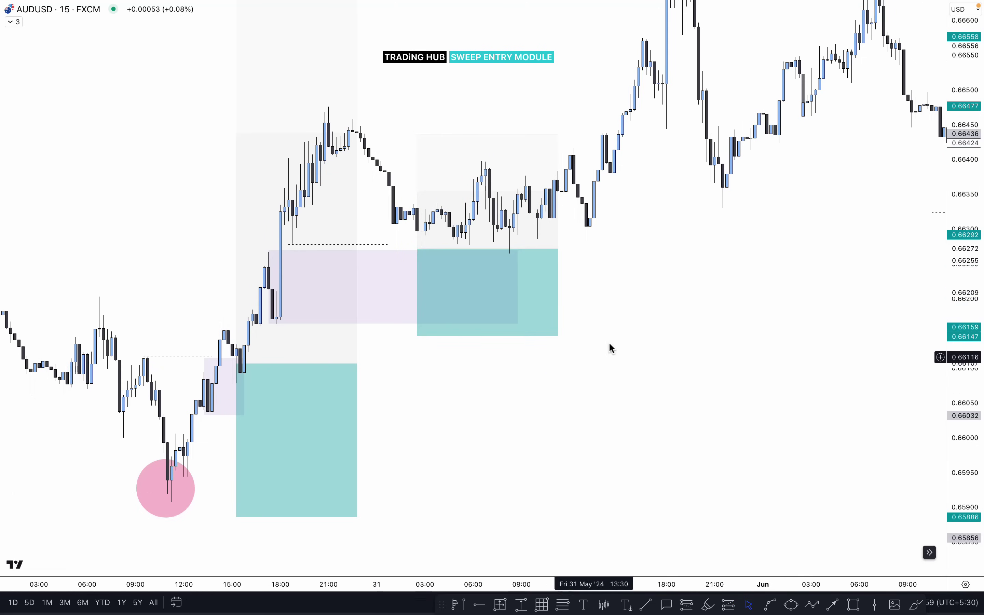
drag(616, 316, 554, 503)
drag(351, 321, 355, 72)
drag(543, 169, 491, 88)
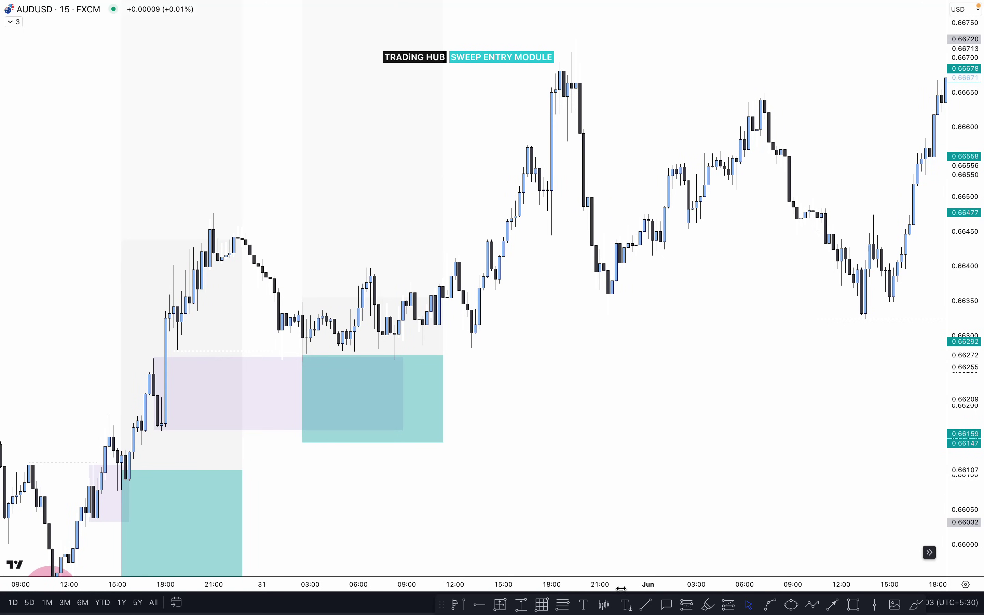
Draw dashed horizontal lines at 0.66475 from the 30 May 21:00 high to about 15:00 on 31 May, and at about 0.66442 from 14:15 to 17:45
click(647, 606)
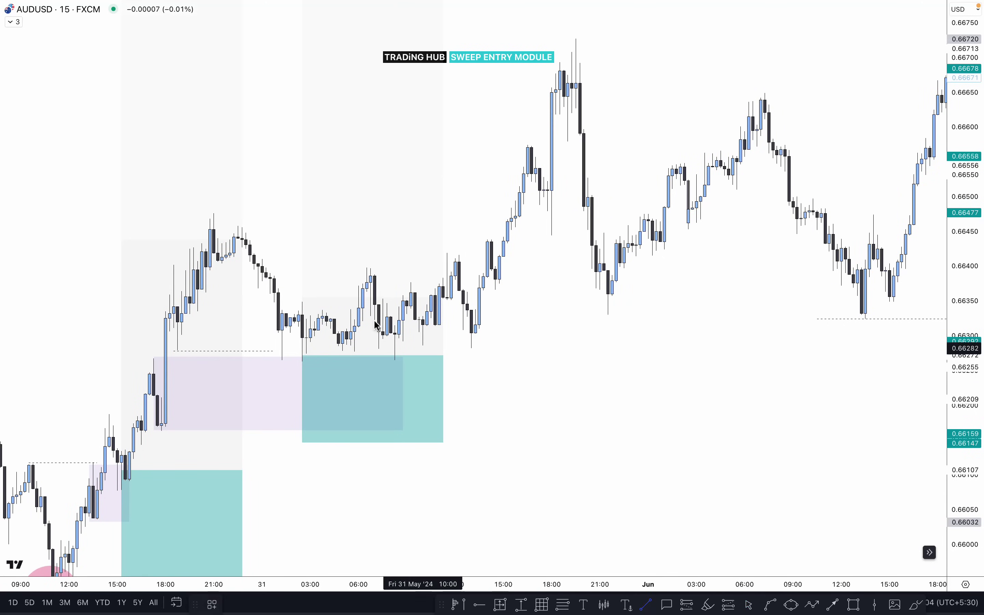
click(221, 214)
click(503, 214)
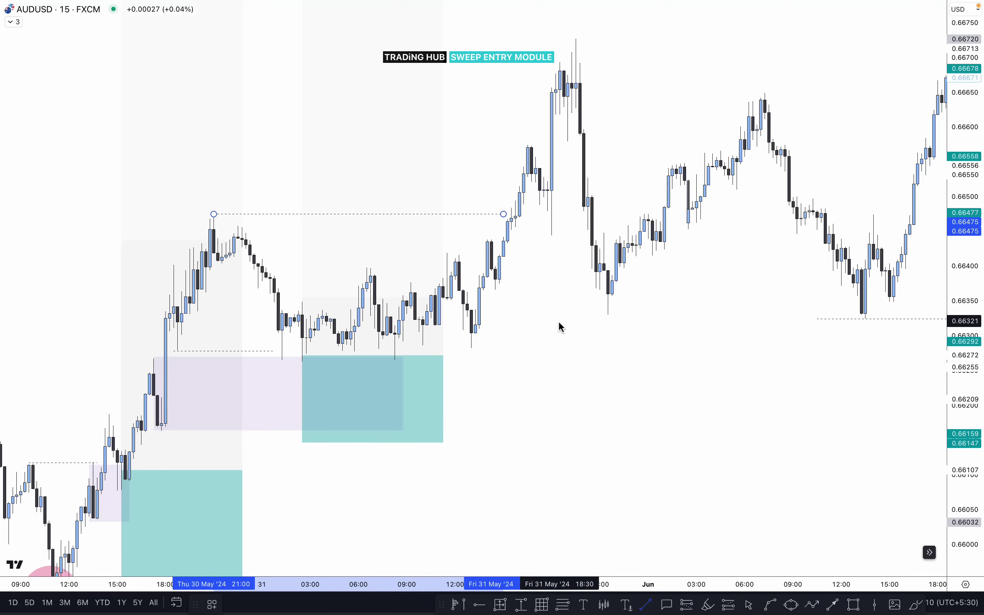
click(493, 237)
click(547, 237)
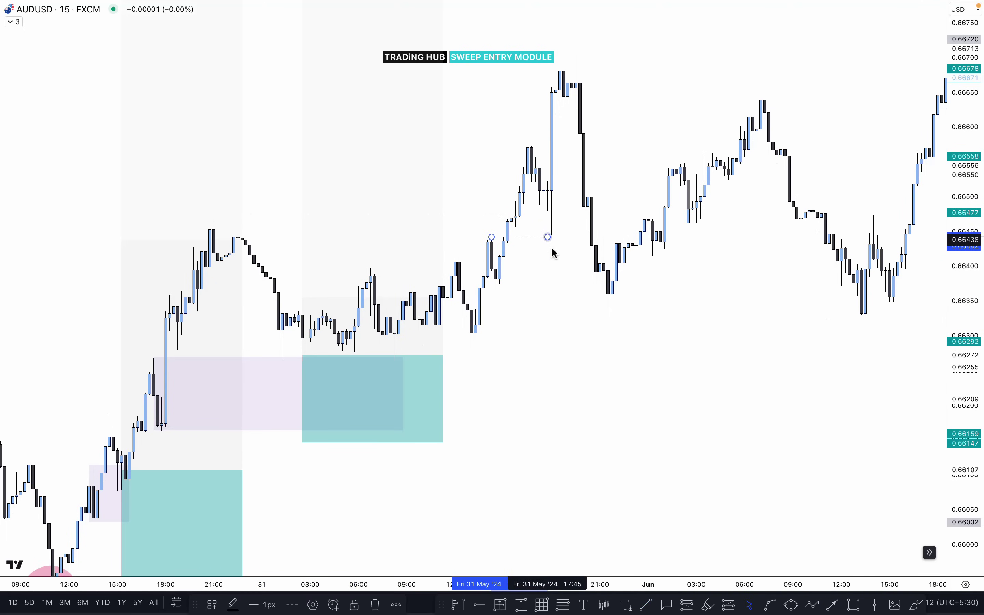
key(Escape)
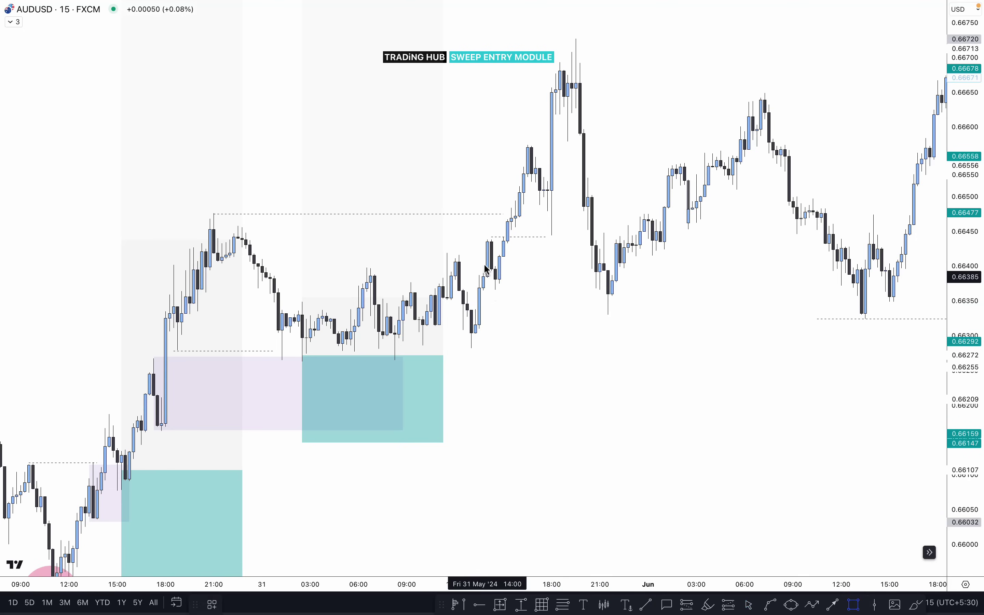
Draw a purple zone from 0.66438 to 0.66366 and place a long position at 0.66440 with its stop at 0.66254 and target at 0.66798
mouse_move(489, 241)
mouse_down()
mouse_move(549, 280)
mouse_move(520, 289)
mouse_up()
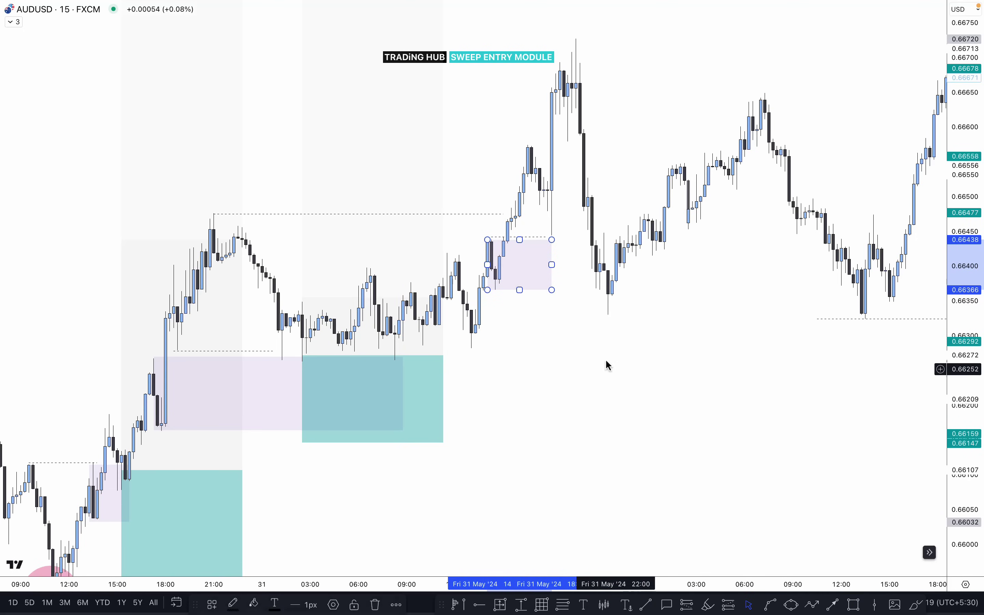
click(639, 395)
click(728, 605)
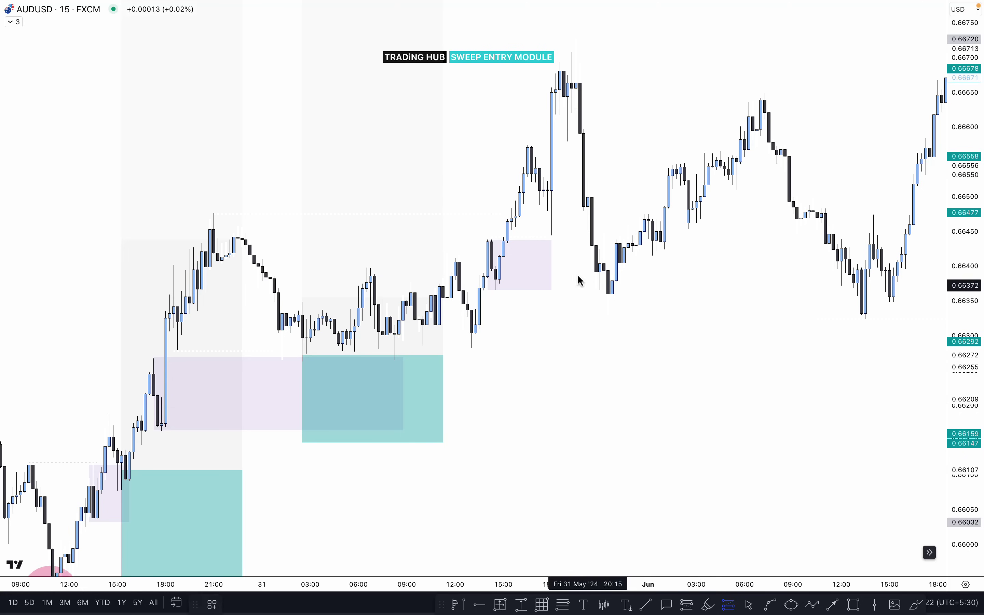
click(548, 237)
drag(547, 352, 410, 368)
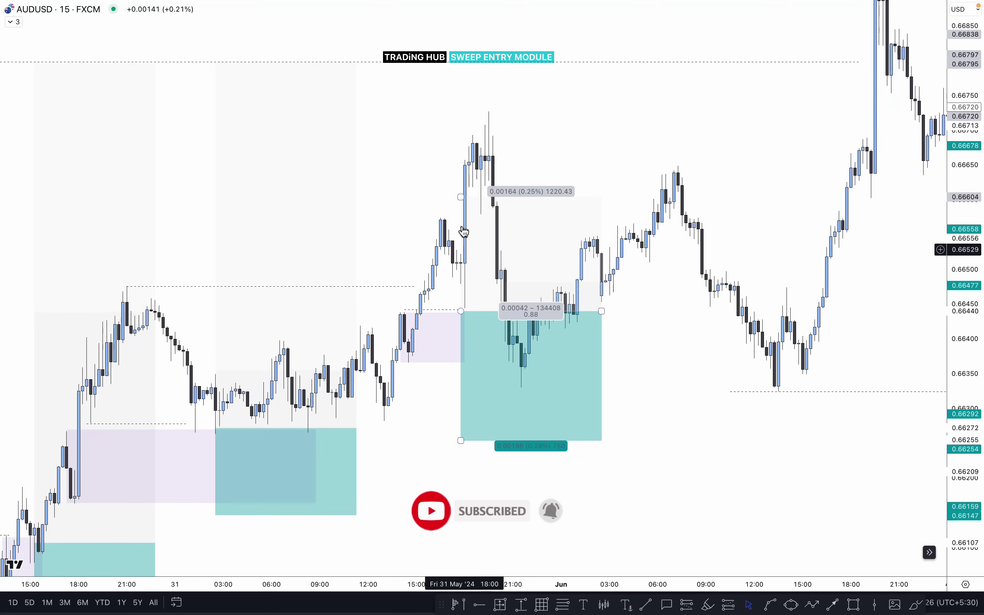
drag(461, 195, 464, 61)
Draw a dashed horizontal line at 0.66655 from the 4 June pullback high near 13:15 to 06:45 on 5 June
drag(834, 282, 299, 333)
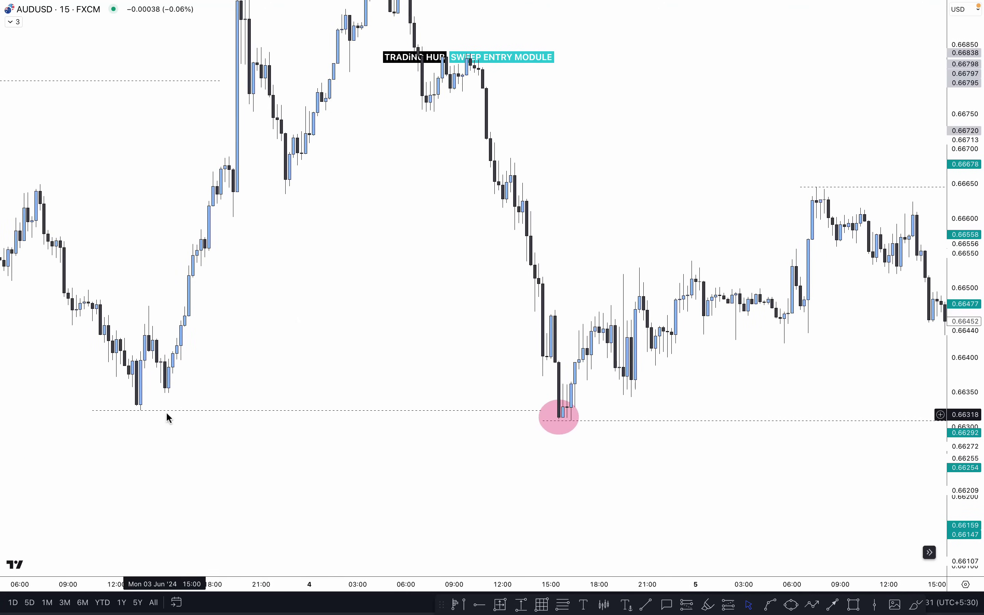
scroll(141, 317, right, 3)
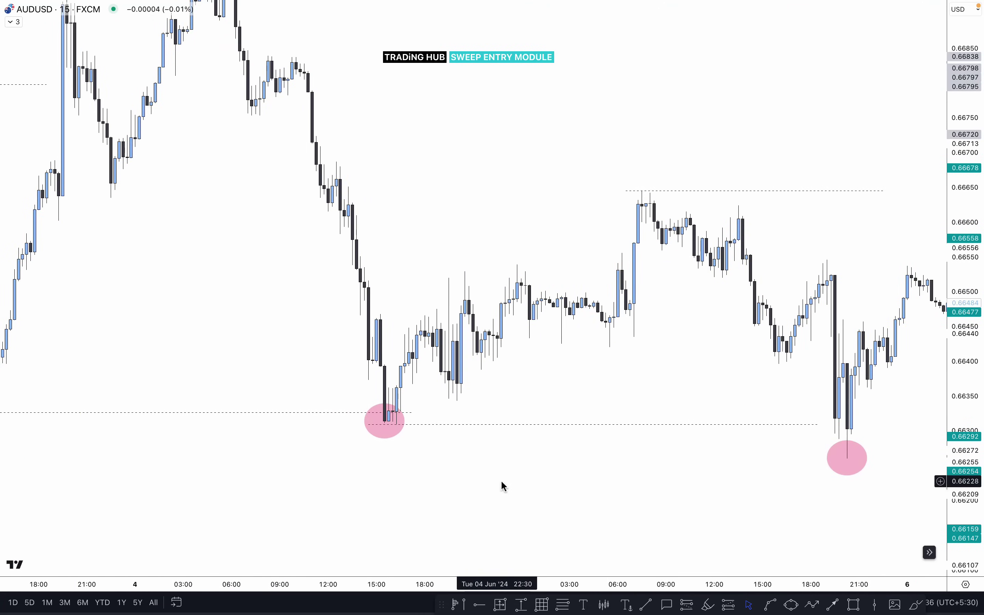
click(648, 604)
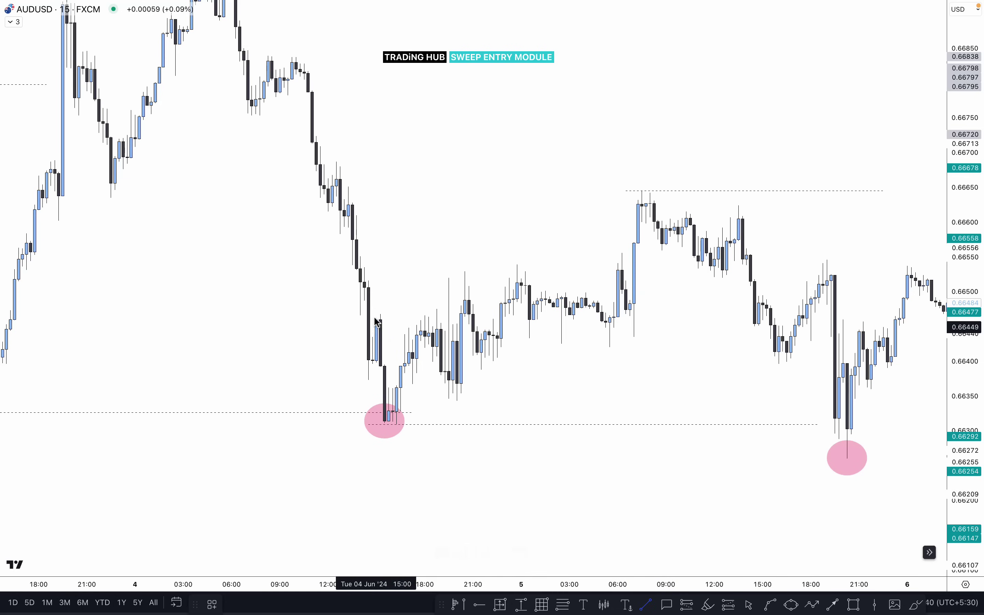
click(348, 183)
click(631, 184)
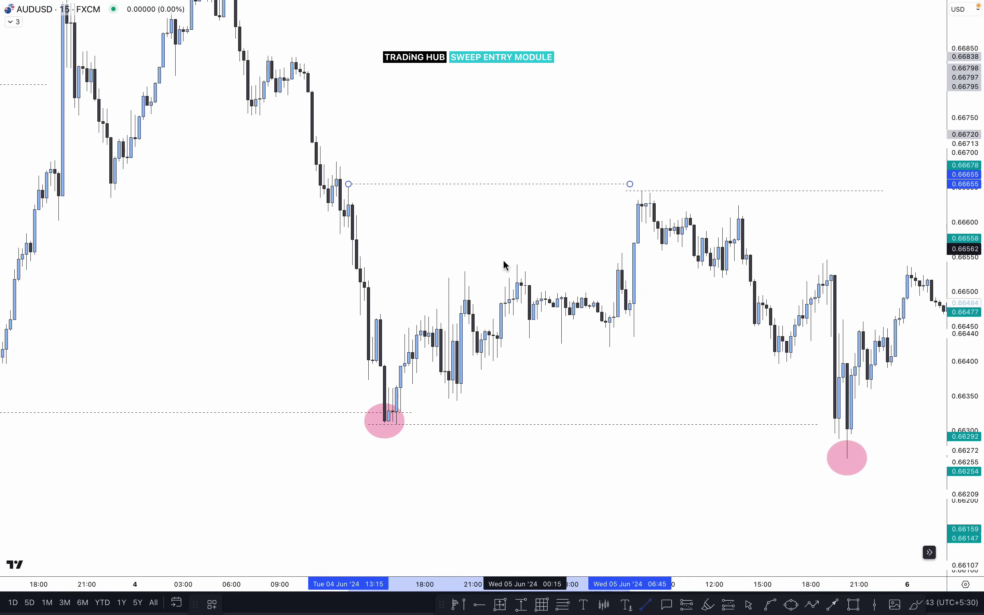
click(381, 316)
click(426, 316)
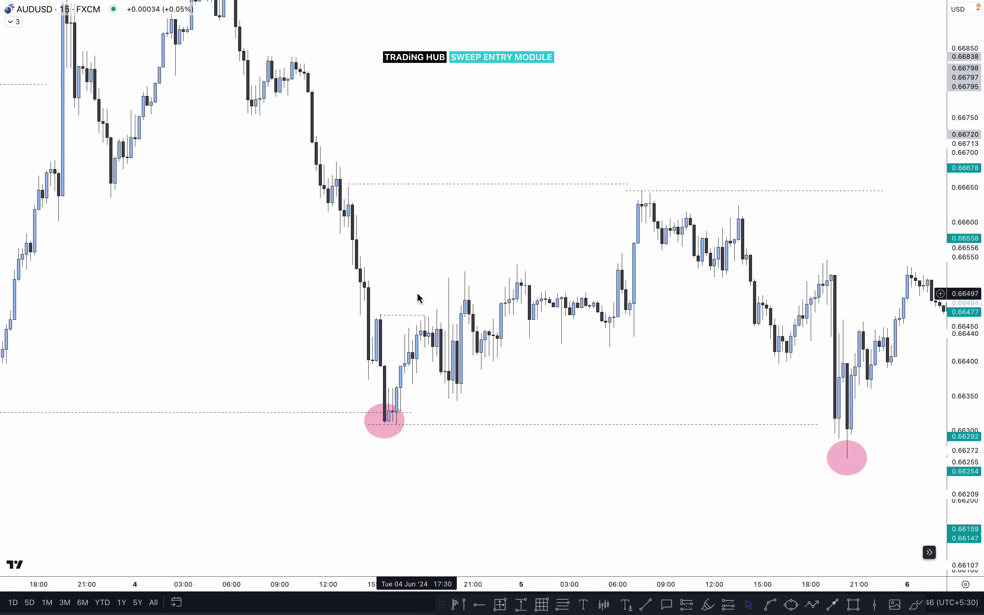
click(419, 315)
key(Delete)
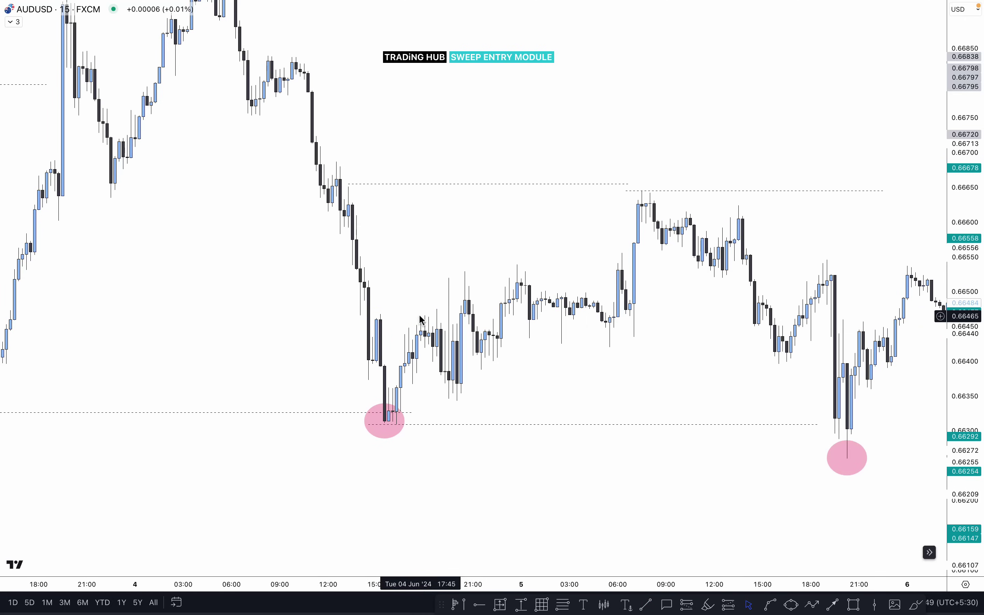
Lower the dashed line that starts at the 4 June pullback high to 0.66649
scroll(421, 321, up, 2)
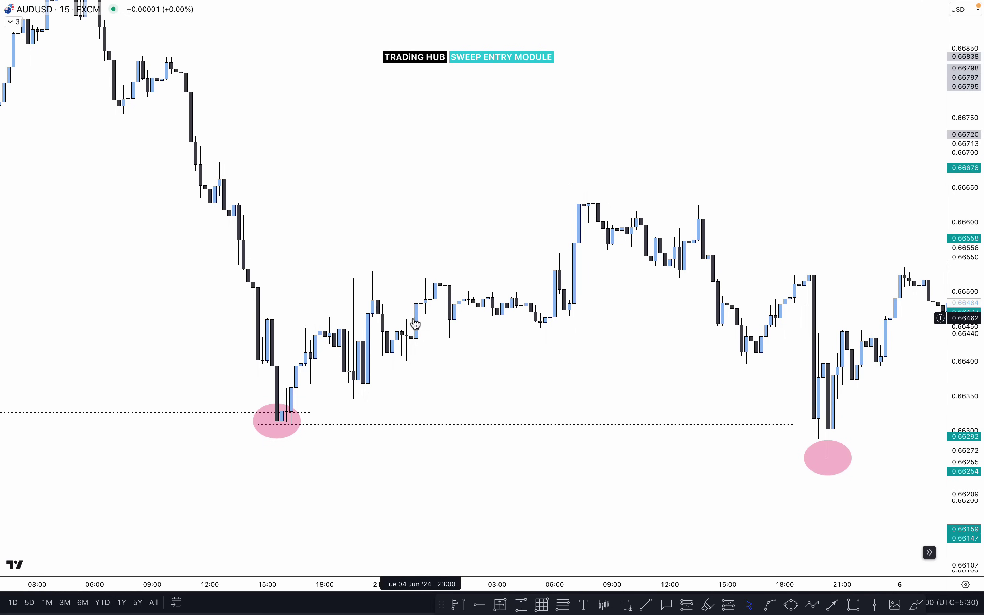
drag(281, 184, 281, 188)
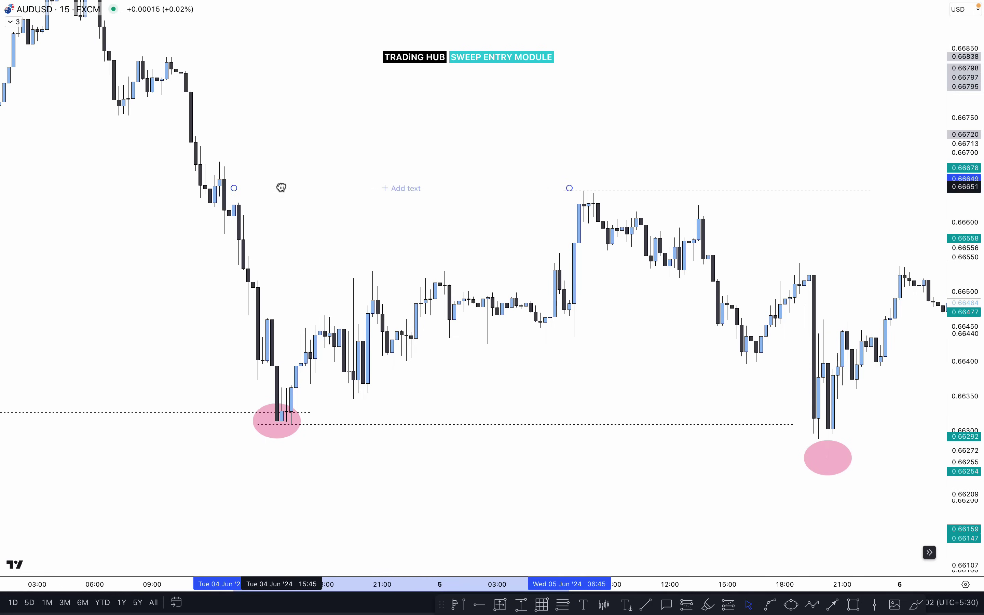
click(387, 179)
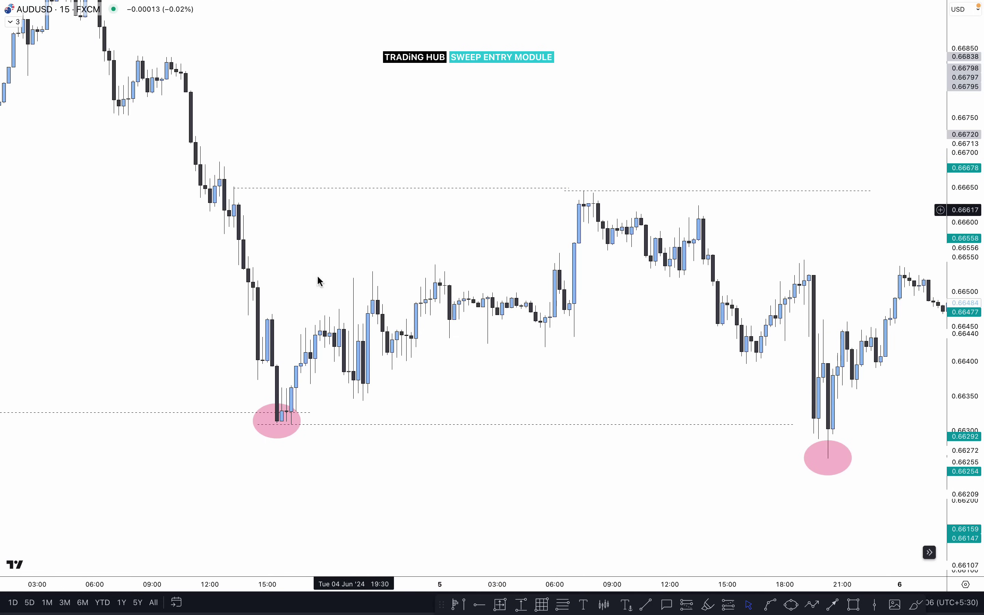
Draw a dashed horizontal line at about 0.66461 from the 5 June 20:00 wick high above the circled low to about 22:45
drag(308, 387, 115, 367)
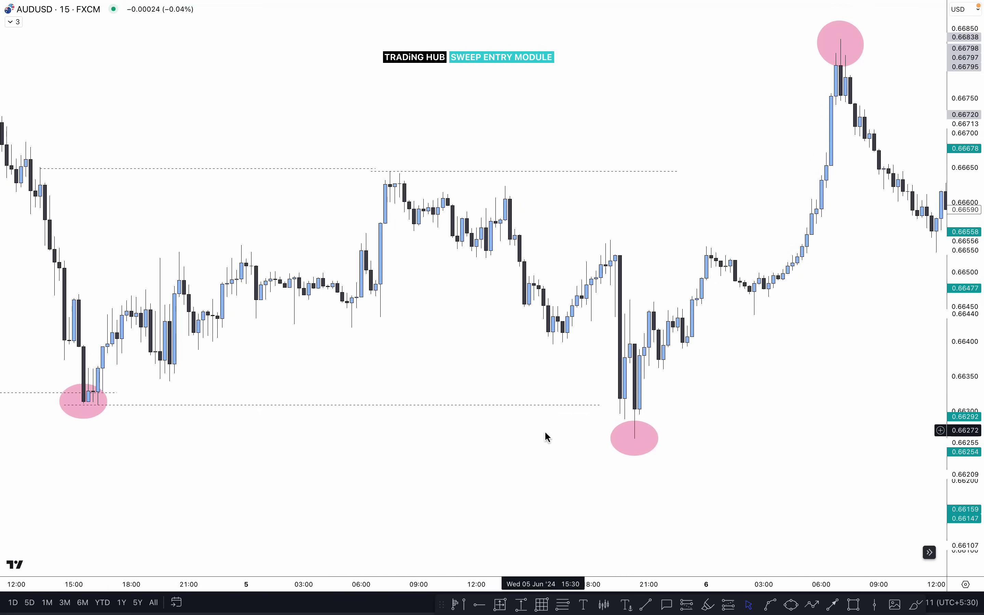
drag(424, 413, 239, 433)
key(alt+t)
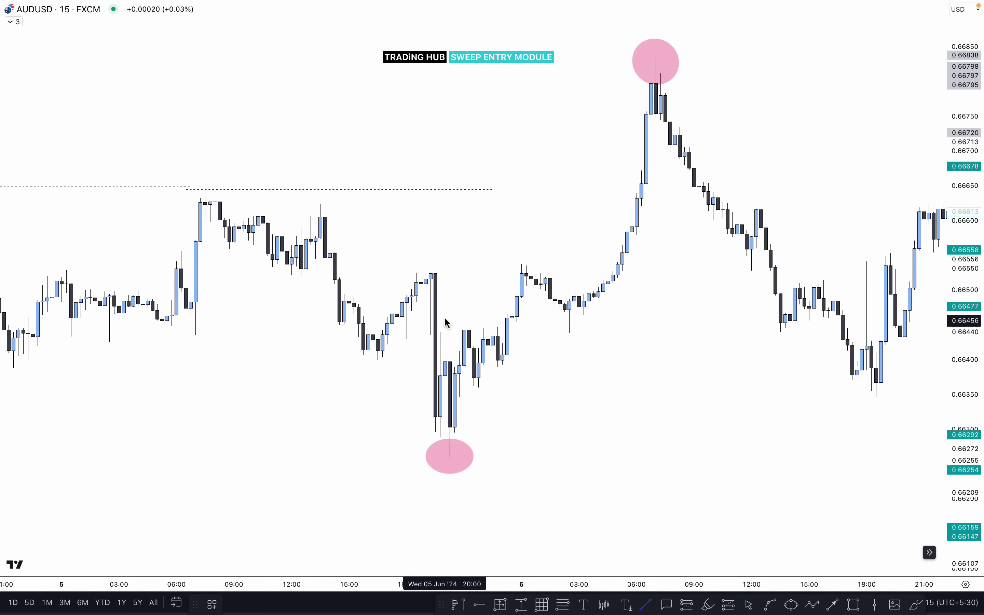
click(497, 318)
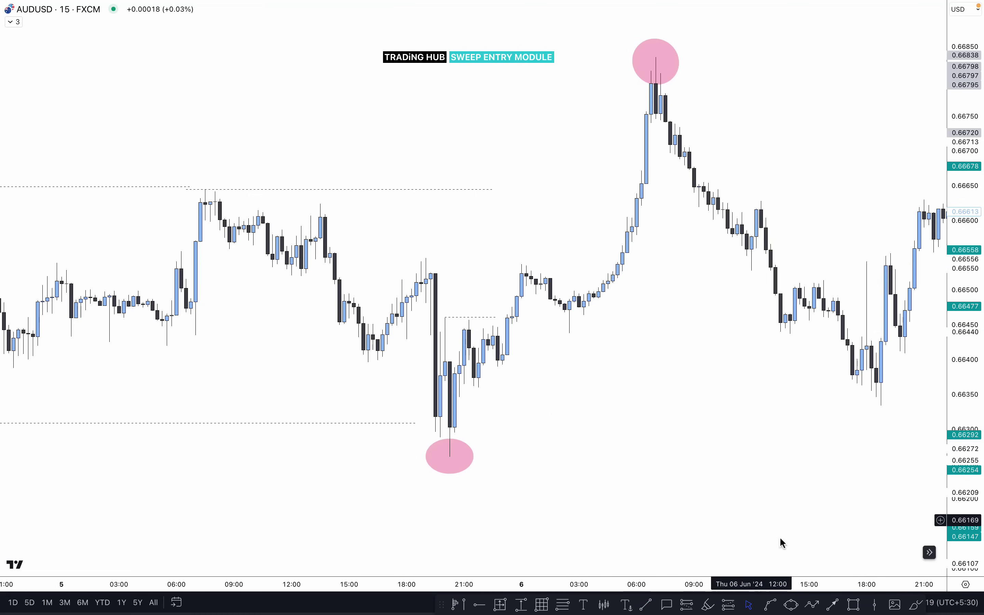
Draw a purple zone from about 0.66461 to 0.66393, spanning 22:30 on 5 June to about 02:30 on 6 June
click(856, 604)
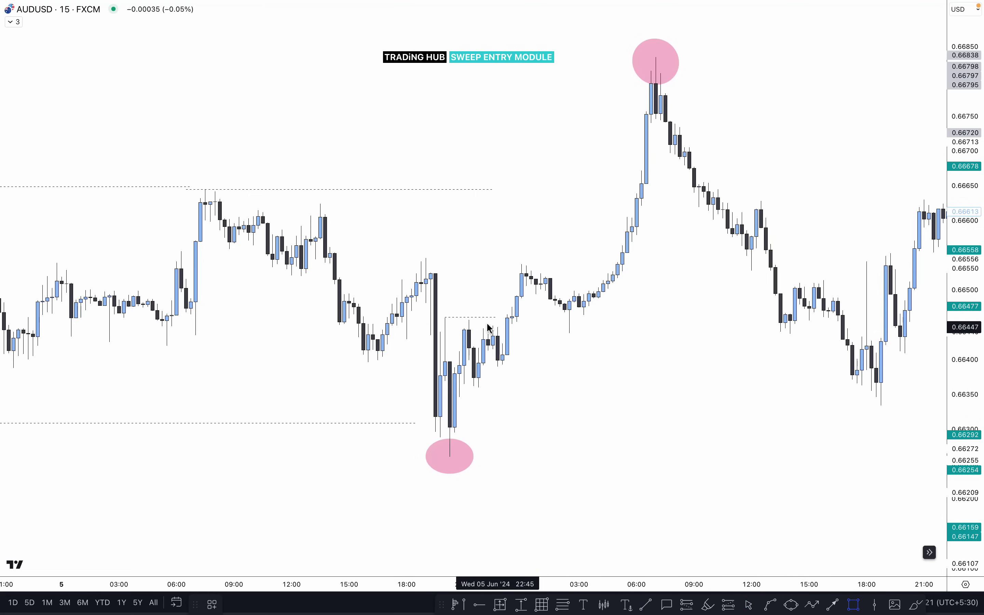
click(490, 317)
click(569, 364)
Place a long position at 0.66456 starting at 02:45 on 6 June, with its stop at 0.66260 and target at 0.66842
click(729, 604)
click(575, 321)
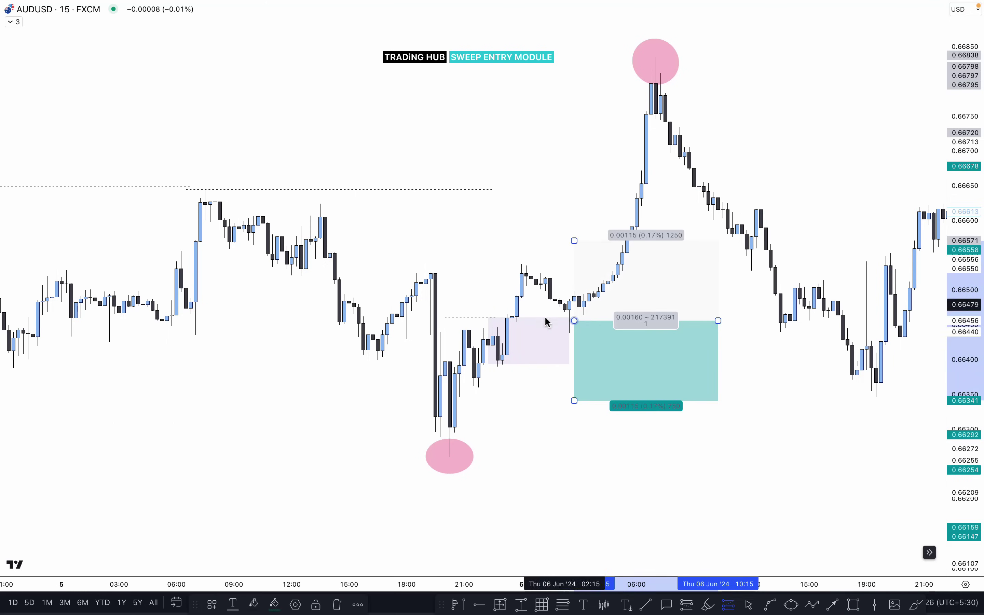
click(488, 263)
key(Delete)
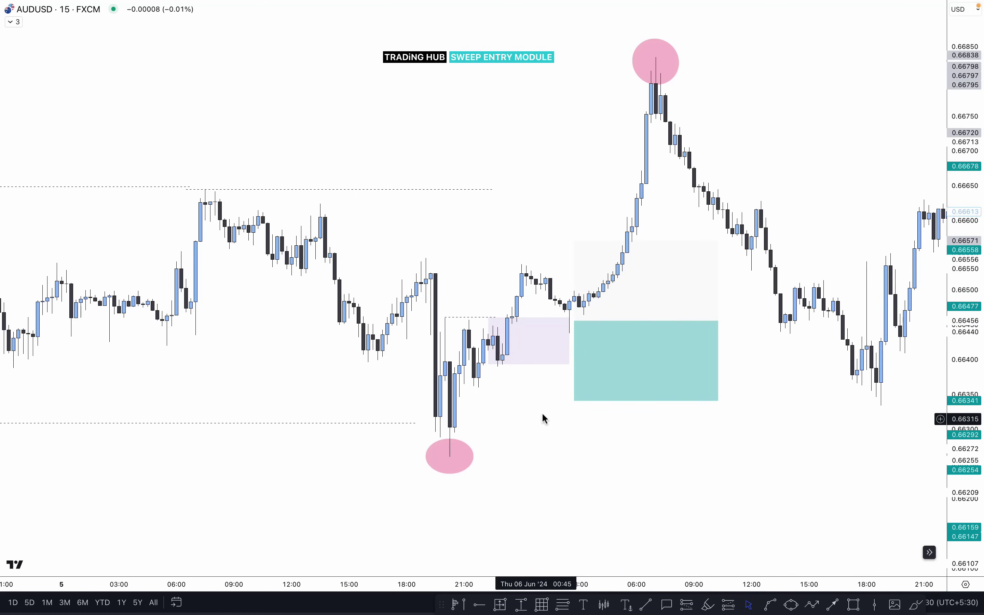
drag(574, 401, 452, 462)
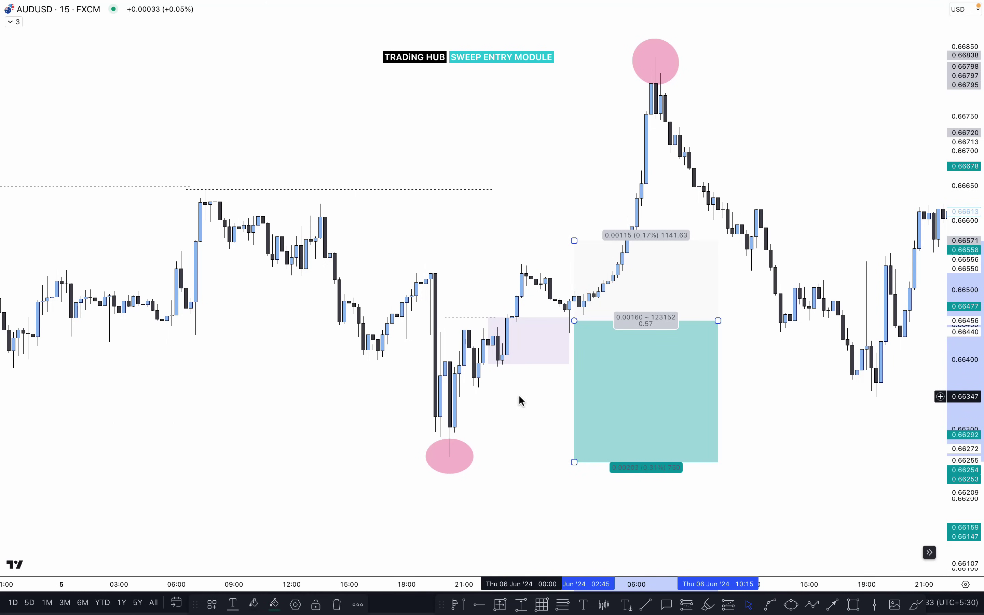
drag(500, 185, 435, 252)
drag(509, 307, 540, 127)
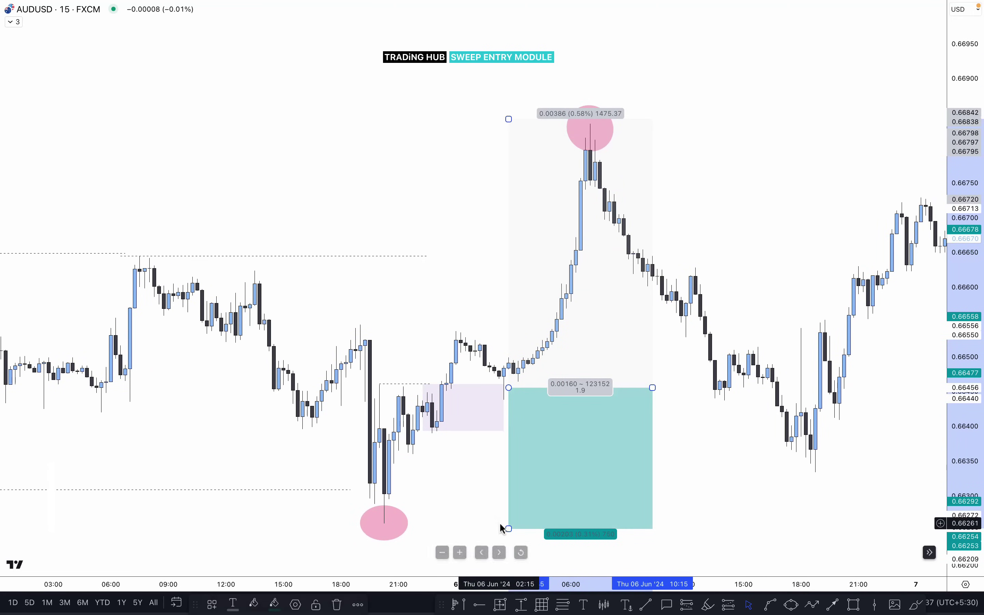
drag(507, 529, 497, 524)
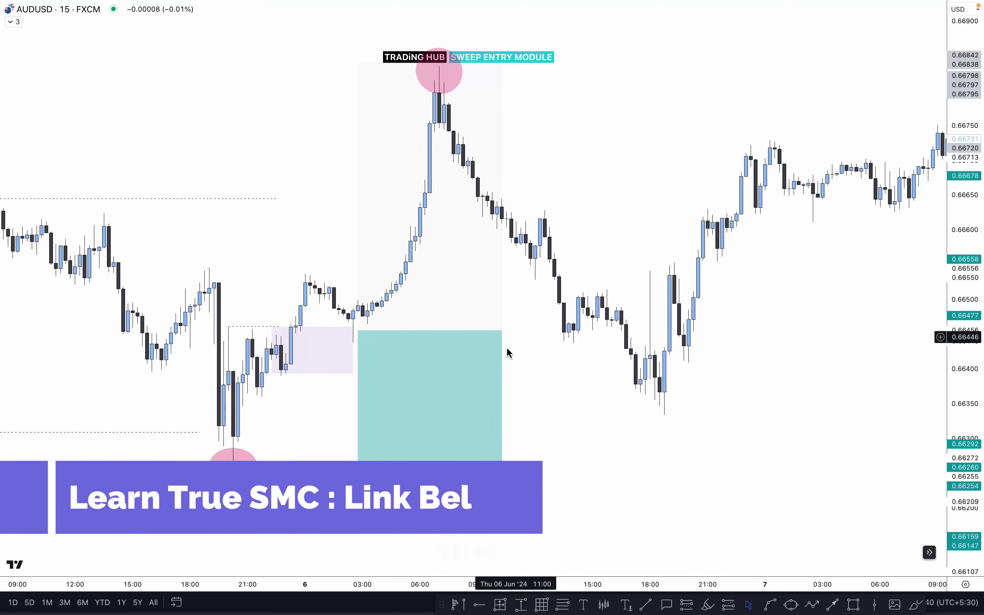
Extend the dashed line from the 5 June high to about 08:00 on 6 June, just past the circled high
mouse_move(581, 232)
mouse_down()
mouse_move(556, 251)
mouse_move(415, 282)
mouse_up()
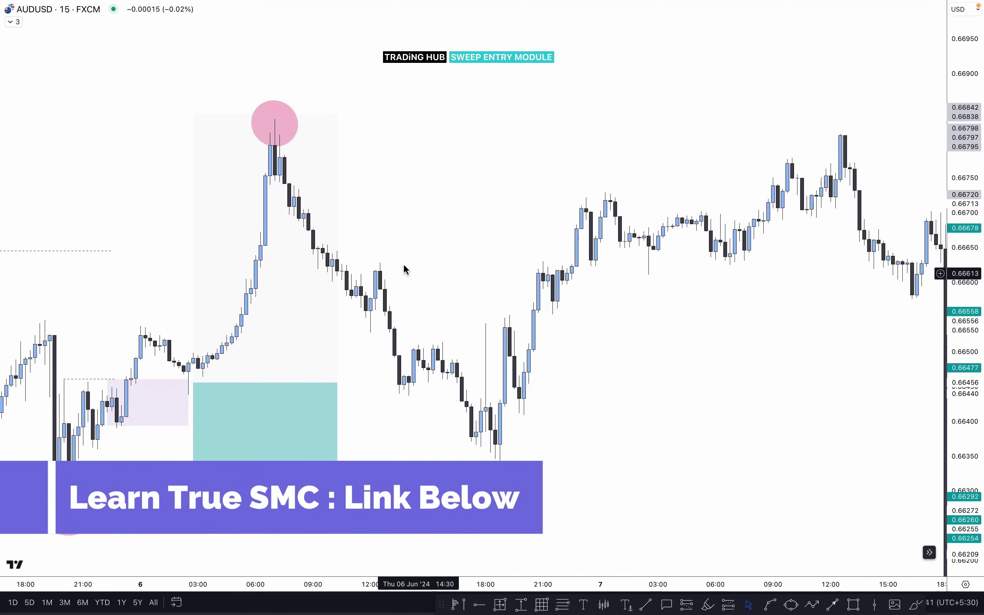
scroll(529, 219, down, 5)
scroll(539, 216, down, 6)
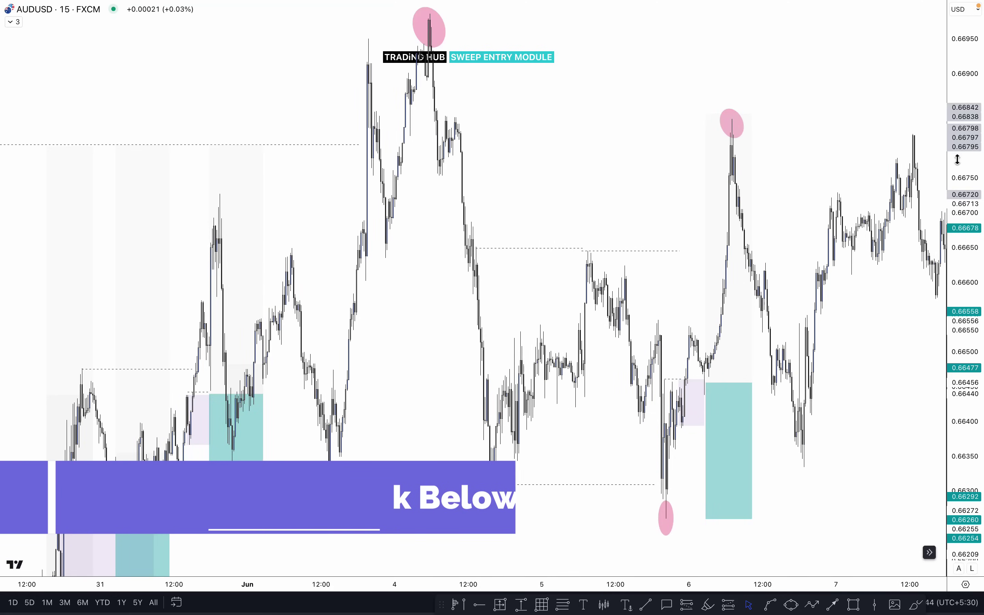
drag(958, 157, 959, 393)
drag(830, 396, 481, 400)
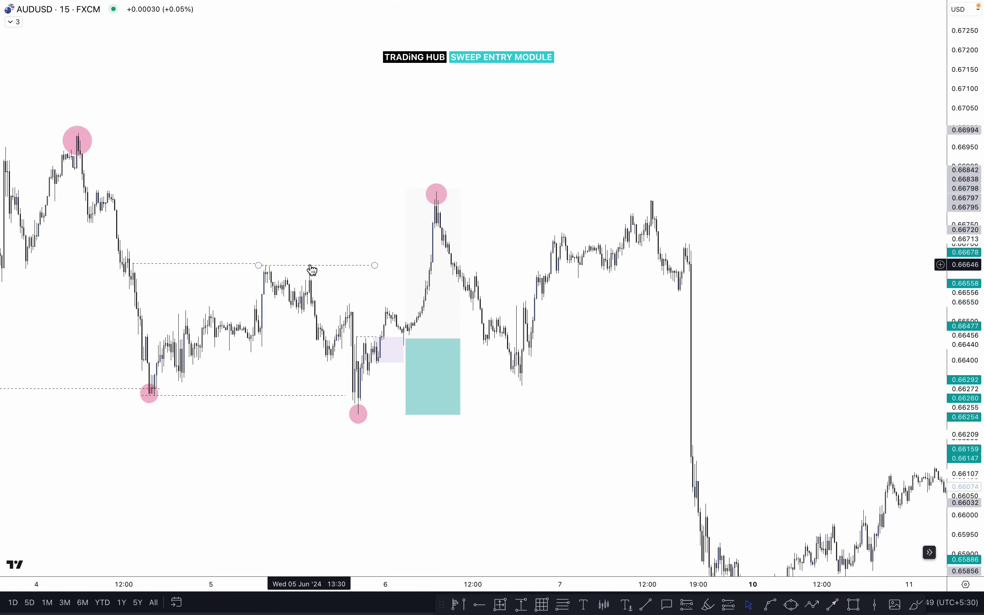
click(284, 267)
drag(375, 265, 446, 265)
click(491, 256)
Draw dashed horizontal lines on 6 June at 0.66441 from 02:15 to about 16:15, and at 0.66518 from about 15:15 to 18:00
scroll(492, 256, up, 4)
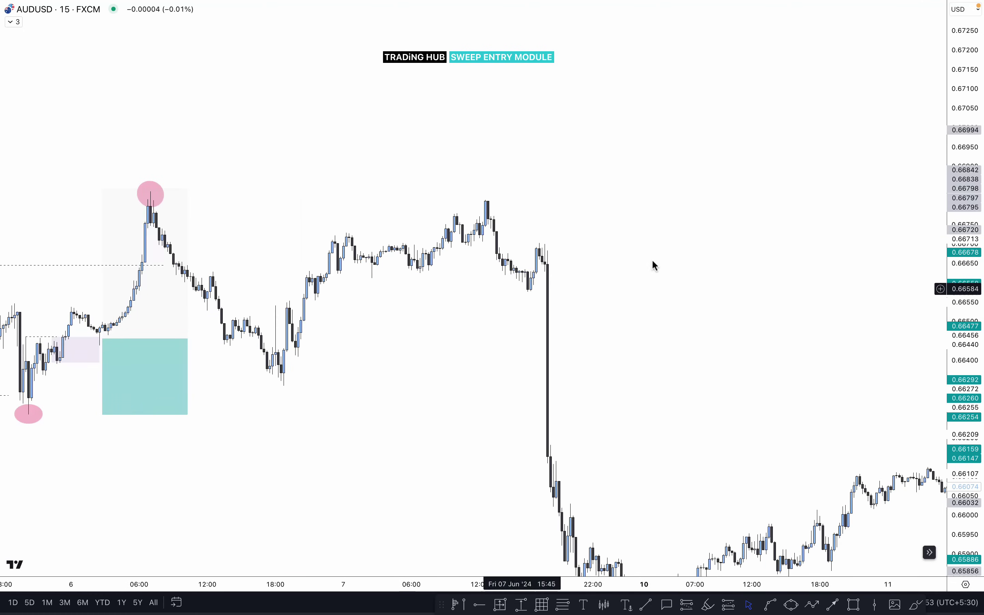
drag(369, 154, 478, 147)
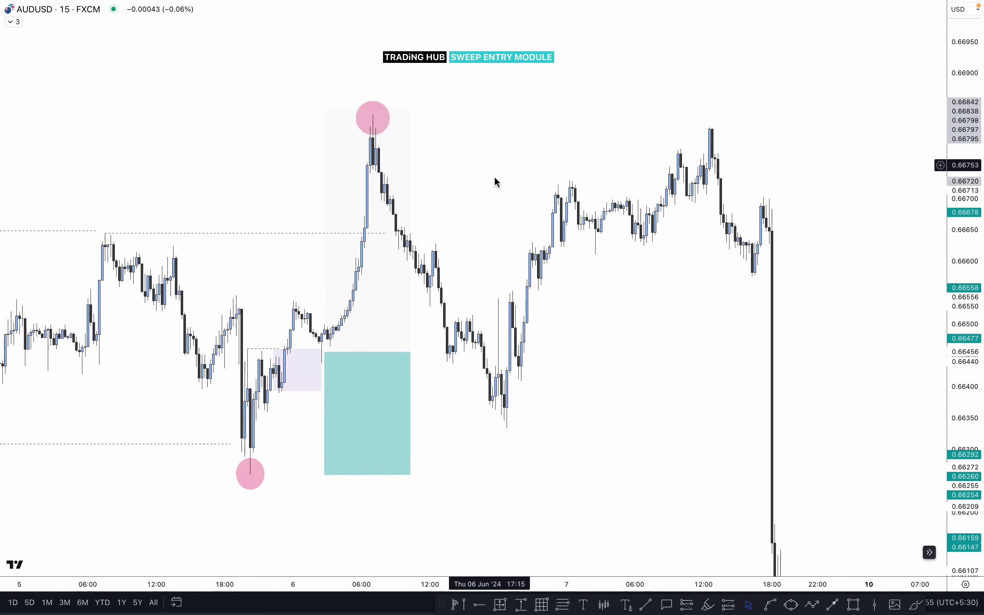
scroll(494, 175, up, 2)
click(647, 605)
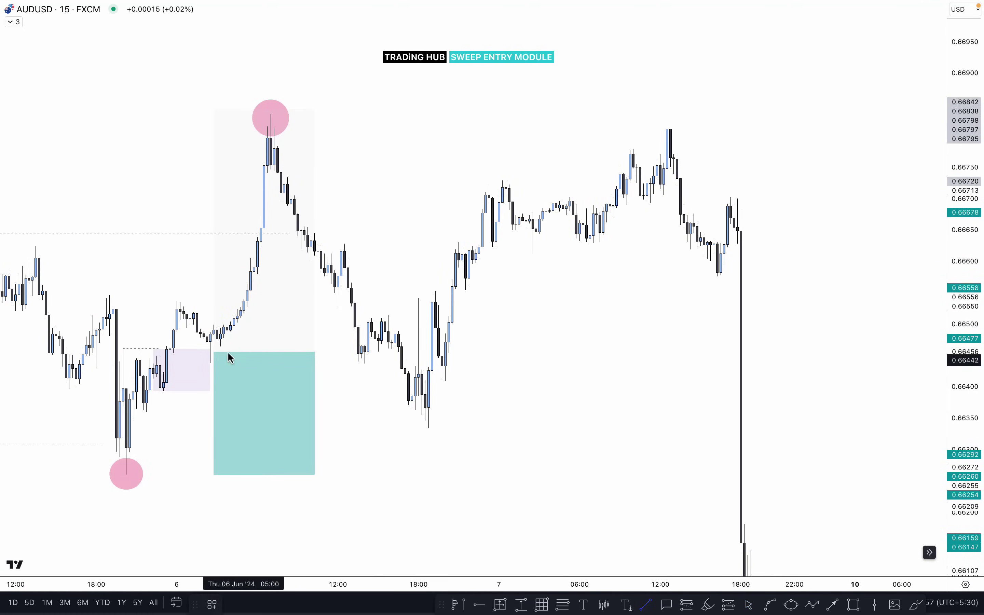
click(207, 361)
click(395, 361)
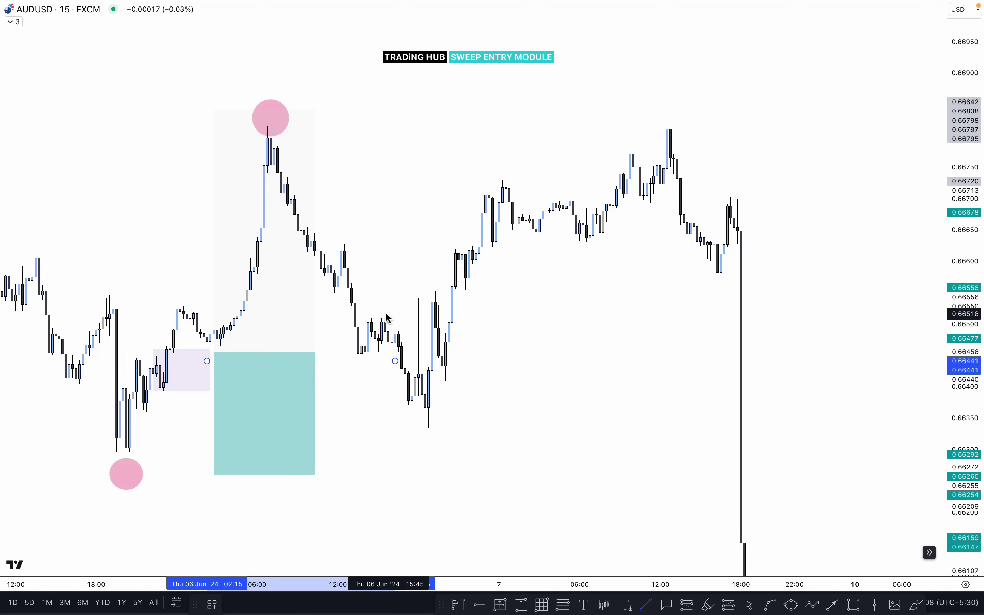
drag(381, 312, 419, 313)
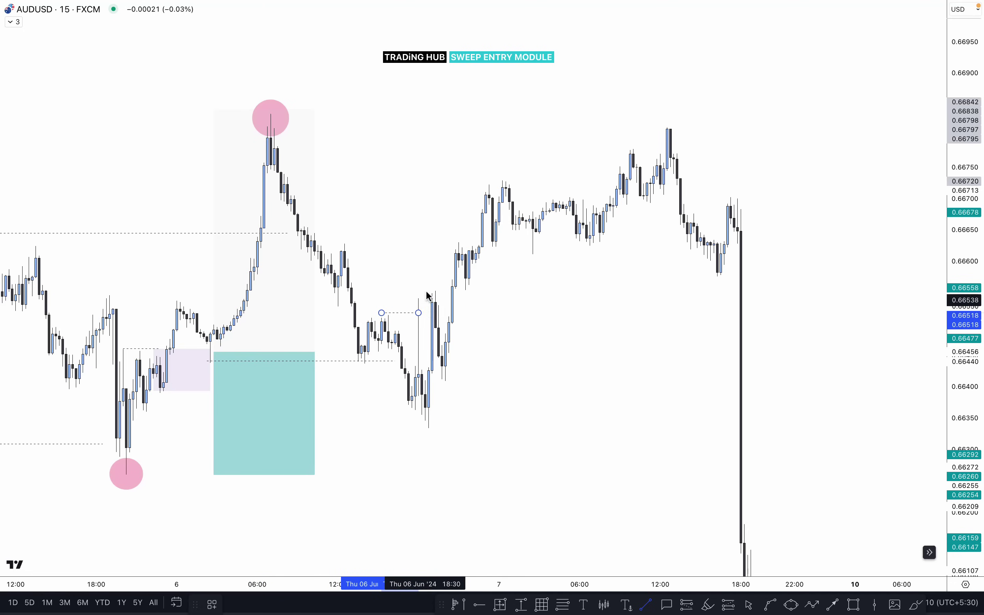
key(Escape)
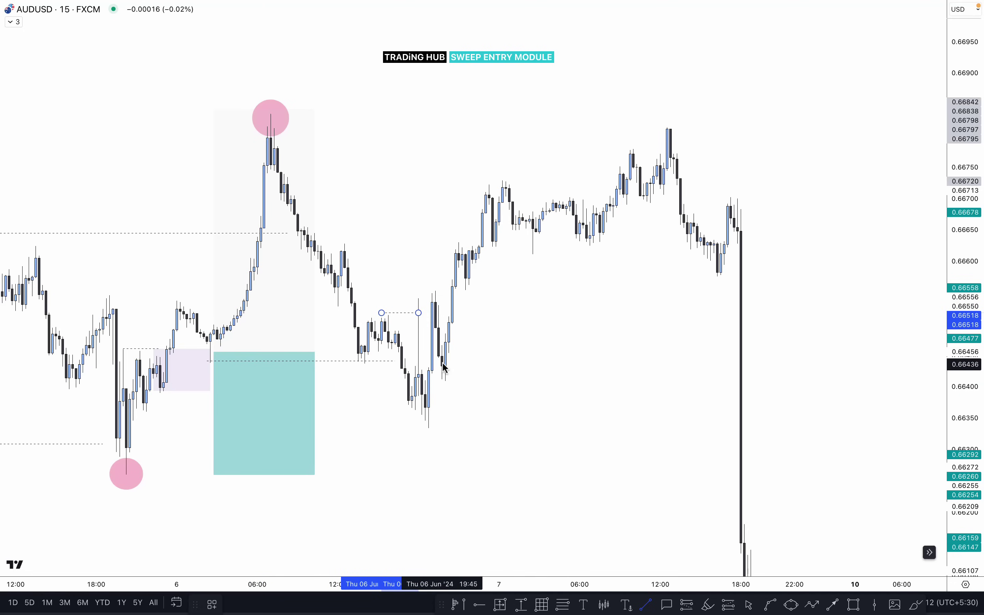
Draw a purple zone from 0.66795 to 0.66749, spanning 07:30 on 6 June to 10:15 on 7 June
click(855, 605)
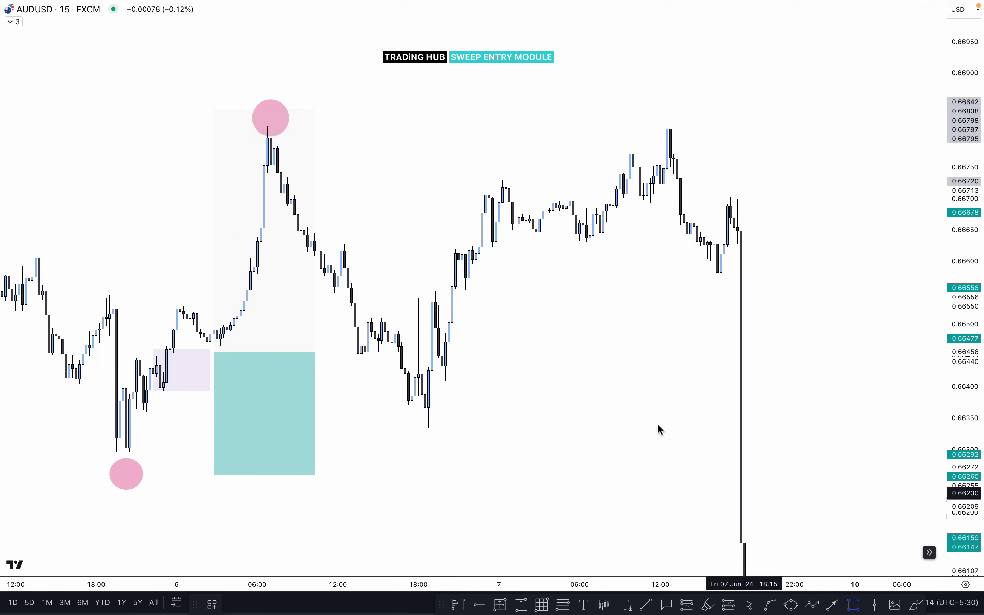
drag(278, 166, 637, 139)
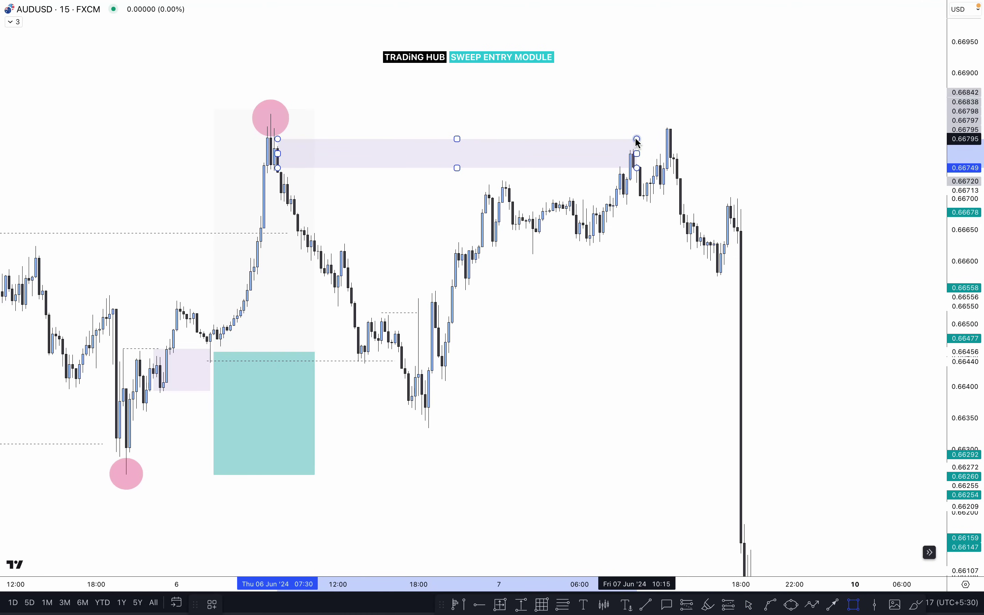
click(635, 102)
scroll(633, 106, up, 1)
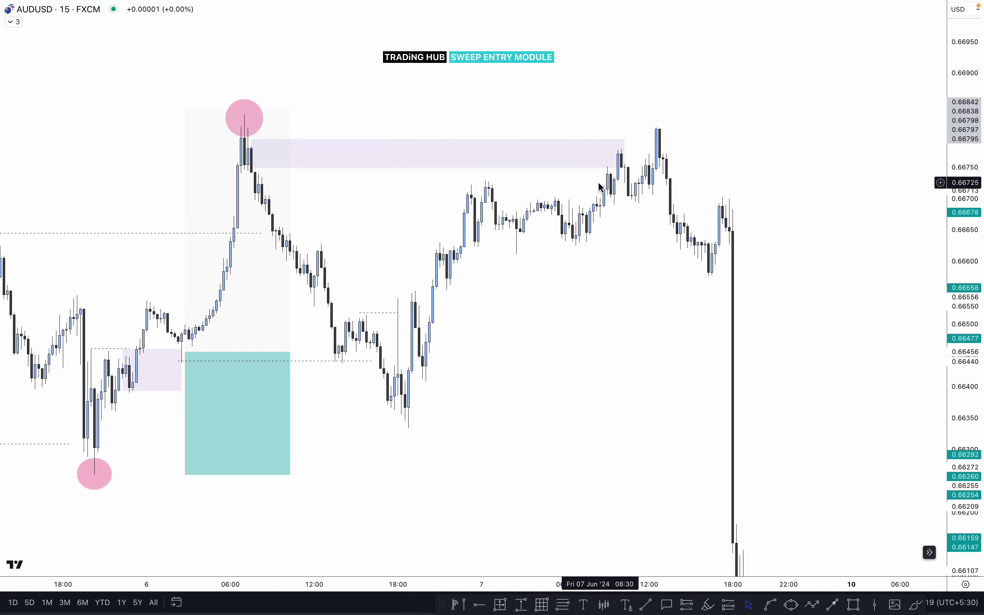
Brush over the circled 6 June high and the low that follows it, and undo both strokes
click(918, 604)
drag(223, 108, 277, 111)
drag(383, 414, 430, 422)
key(super+z)
key(super+z)
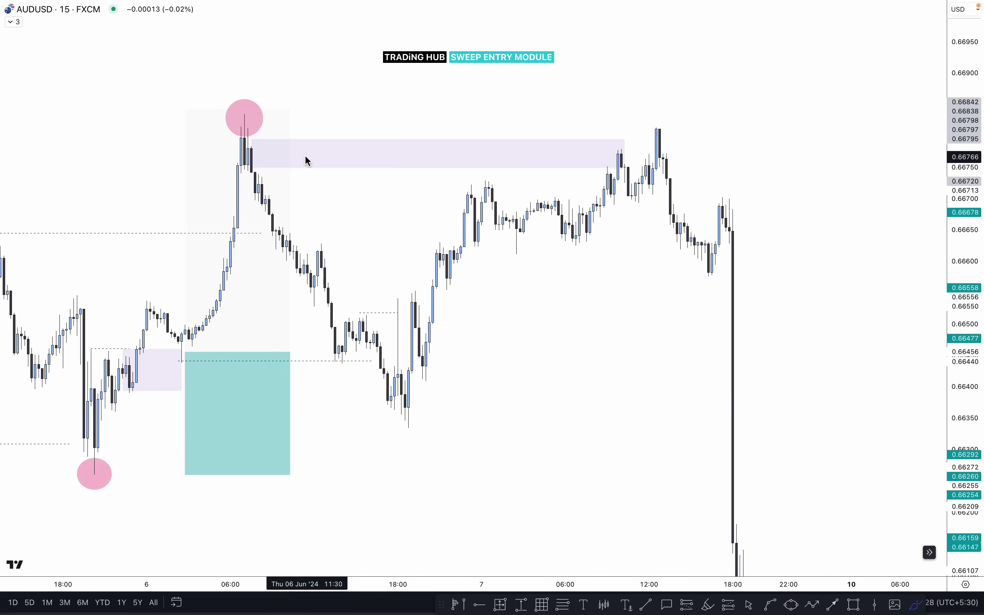
Sketch a red spike above the 7 June zone touch and a line across from the circled high, and undo both strokes
mouse_move(615, 194)
mouse_down()
mouse_move(626, 98)
mouse_move(646, 218)
mouse_up()
drag(233, 115, 696, 115)
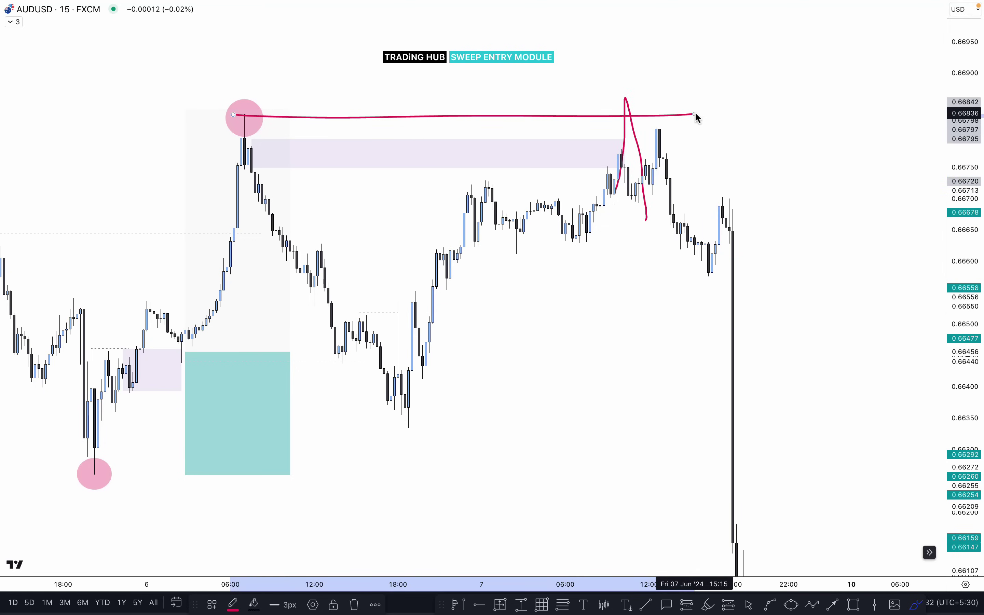
key(ctrl+z)
key(ctrl+z)
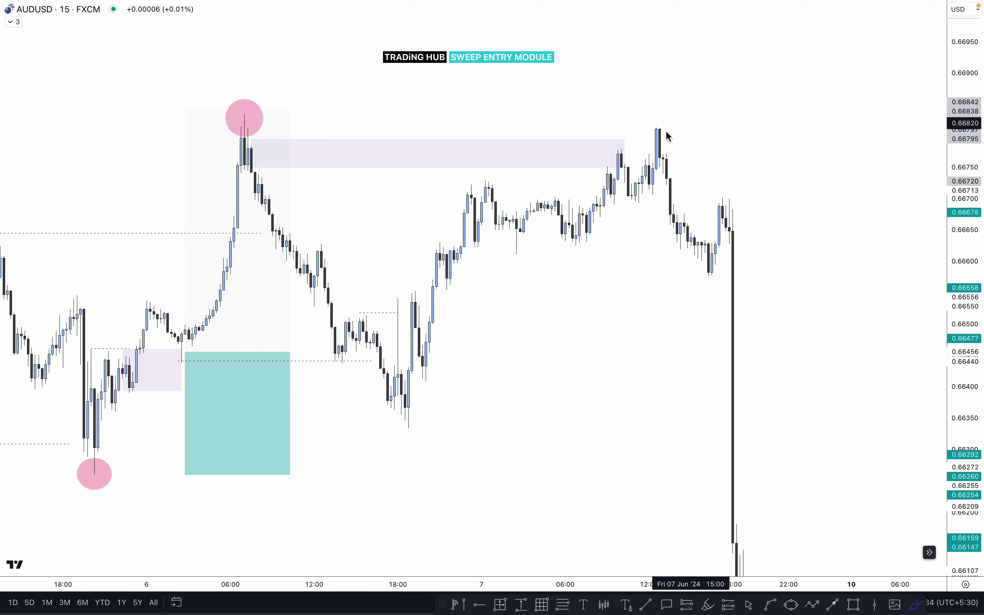
Brush red horizontal strokes beside the 7 June decline, a long one at about 0.66707 and a short one at about 0.66678
drag(618, 150, 654, 150)
drag(631, 205, 736, 194)
key(ctrl+z)
key(ctrl+z)
drag(683, 212, 705, 212)
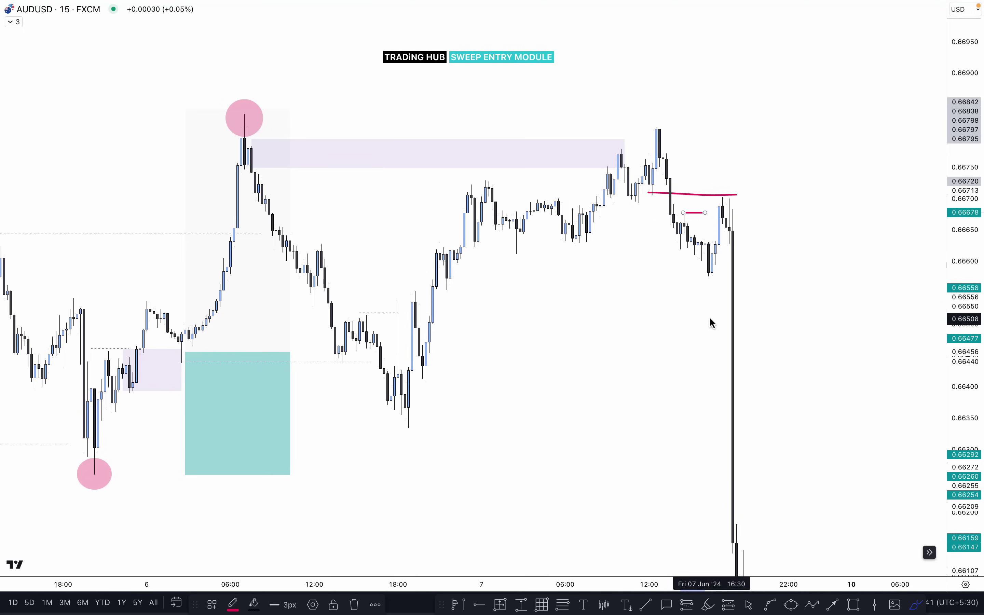
Draw three short dashed horizontal lines around the 7 June reversal at 0.66692, about 0.66781 and about 0.66677
click(646, 605)
click(631, 204)
click(664, 204)
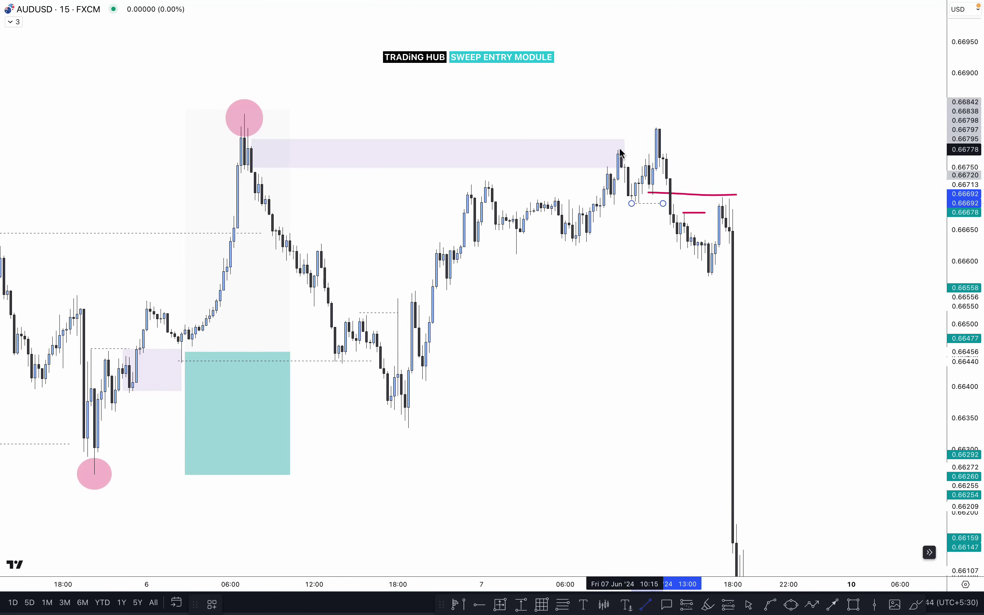
click(621, 147)
key(Escape)
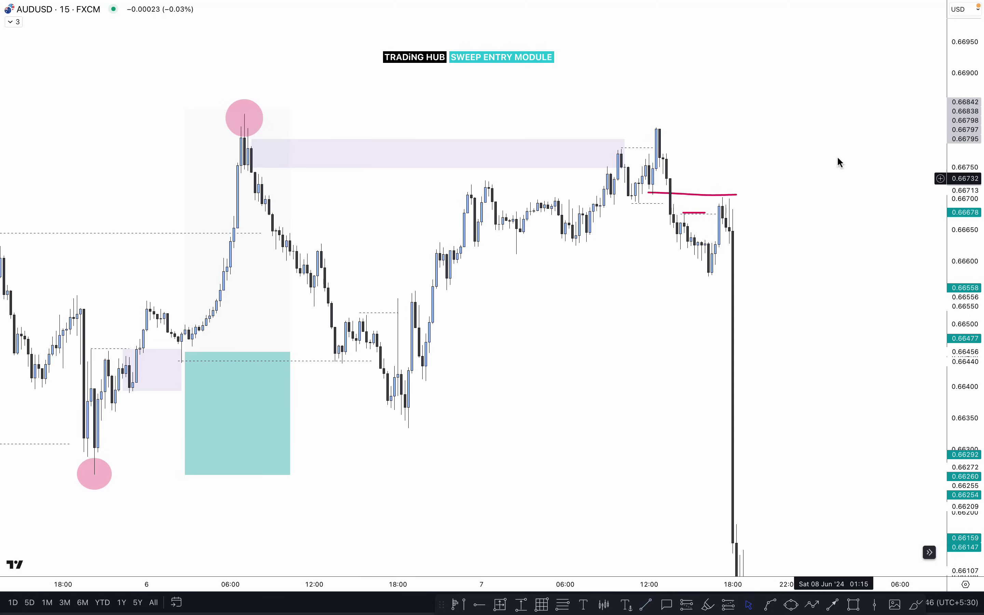
Place a short position at 0.66689 starting at 18:00 on 7 June, with its stop at 0.66840
click(696, 605)
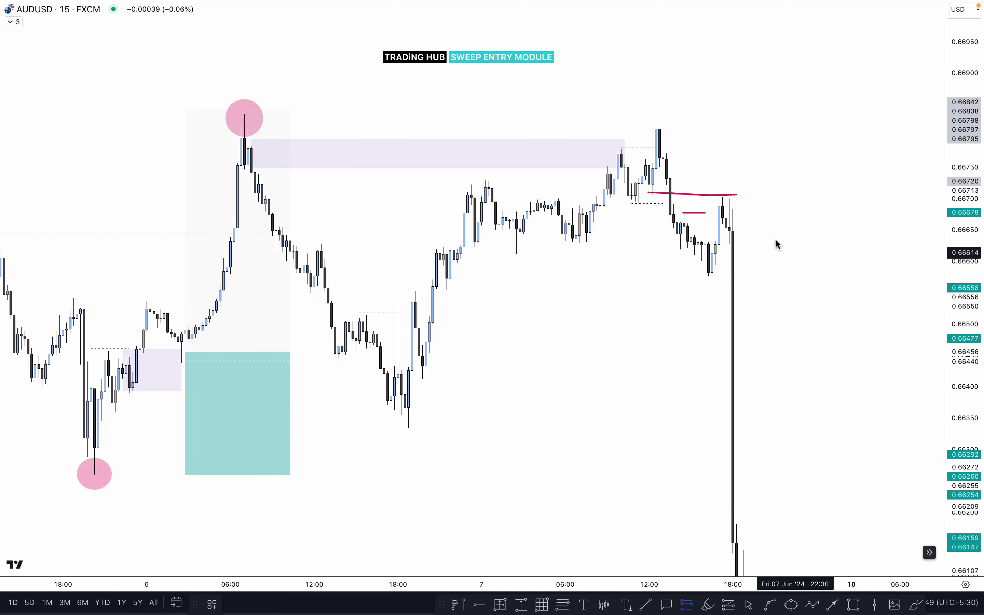
click(733, 206)
drag(733, 67, 204, 141)
click(203, 141)
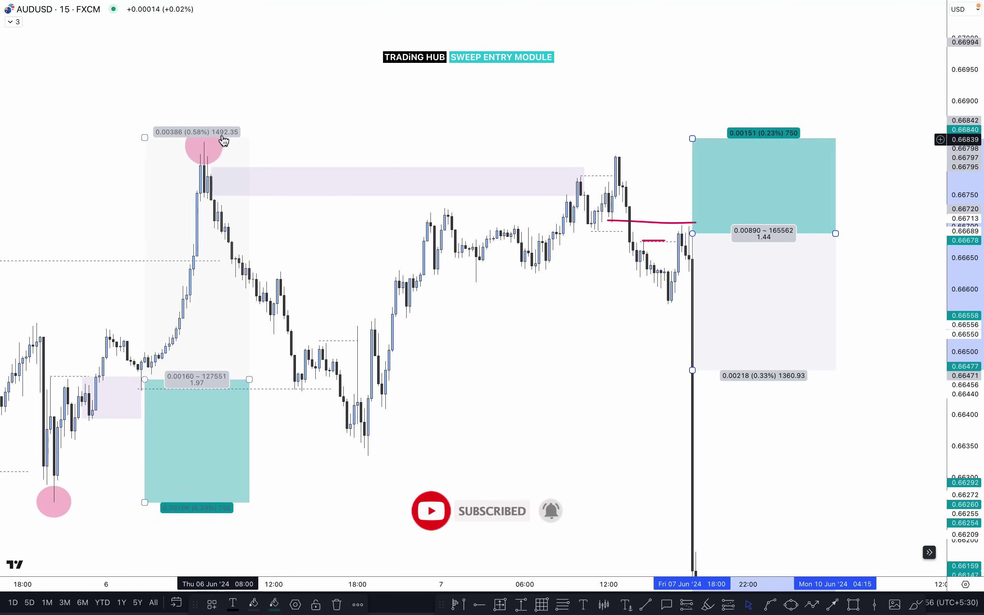
click(251, 124)
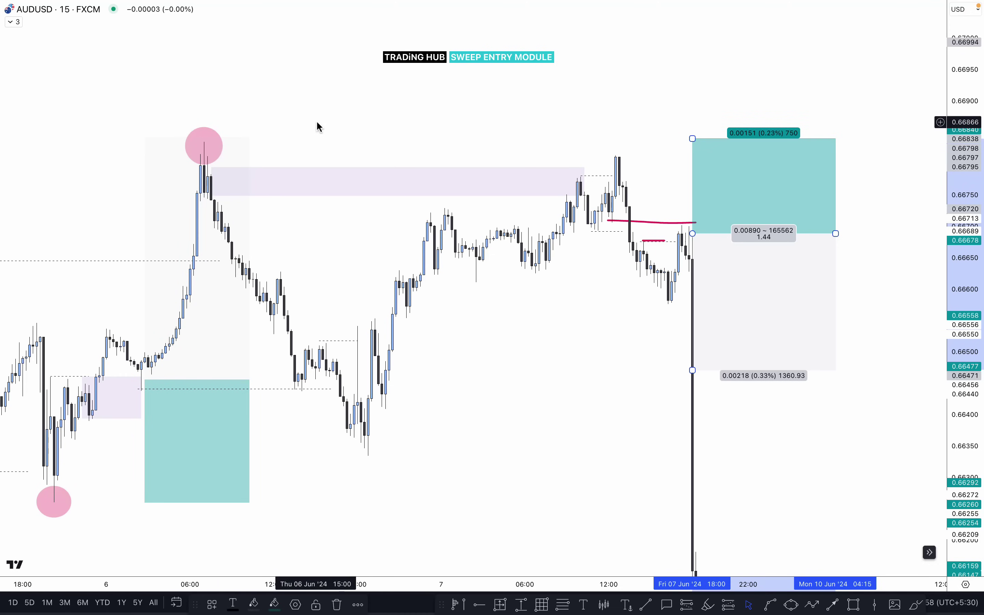
Set the 7 June short position's target to 0.66250
drag(693, 370, 486, 491)
scroll(524, 472, down, 6)
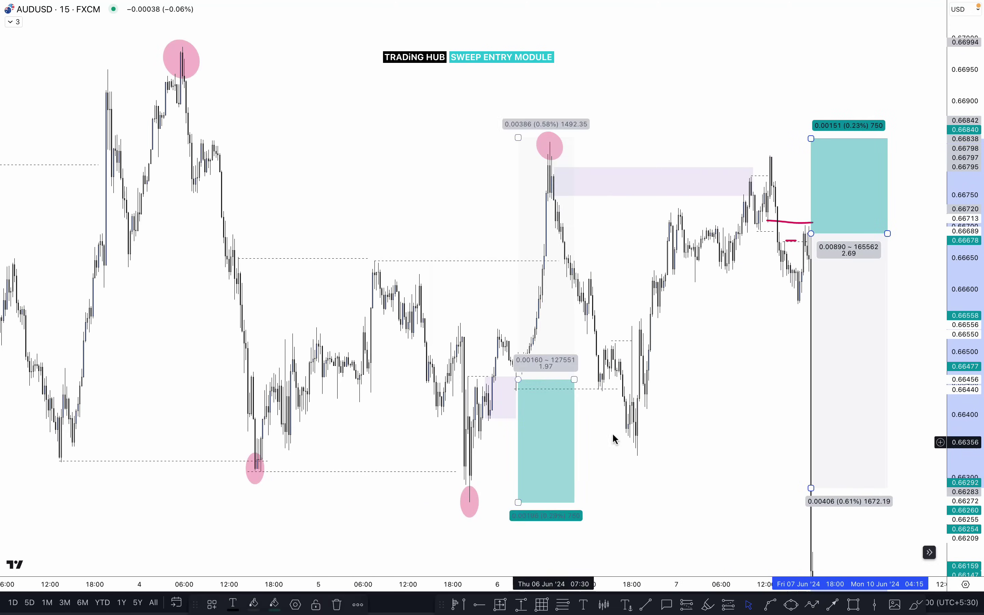
drag(961, 334, 961, 503)
drag(660, 453, 586, 398)
drag(735, 340, 403, 350)
scroll(657, 359, up, 2)
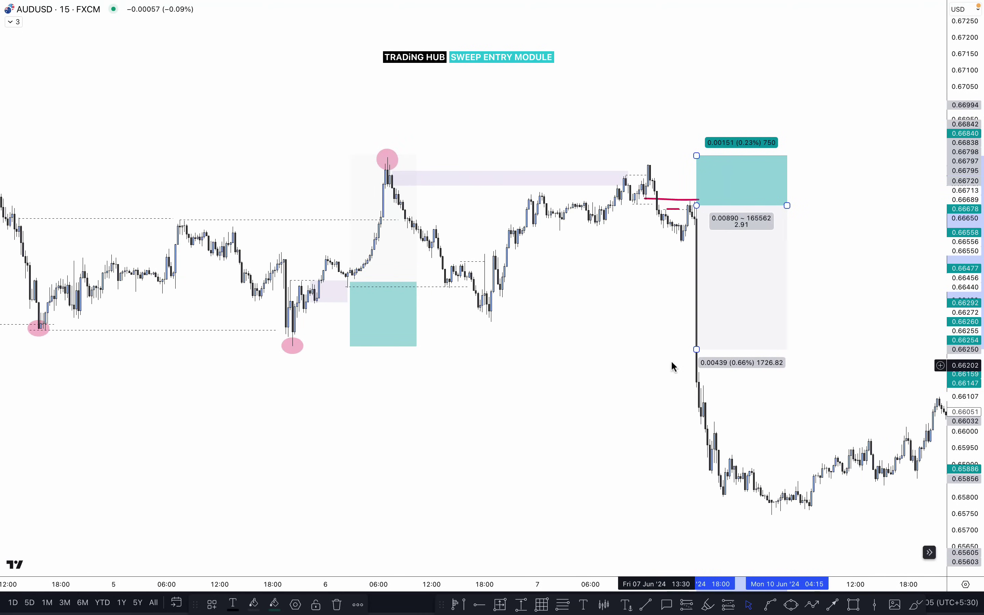
Examine the annotated zones, swept levels and trade positions from 7 June back to 30 May
drag(579, 370, 665, 373)
scroll(665, 374, down, 5)
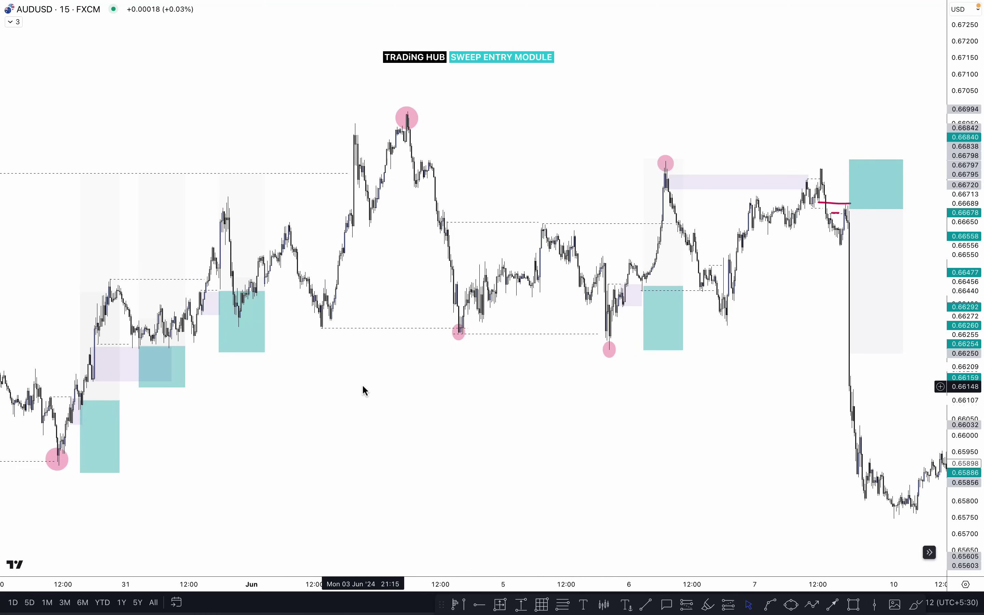
scroll(370, 391, up, 3)
drag(222, 401, 632, 411)
scroll(532, 384, up, 3)
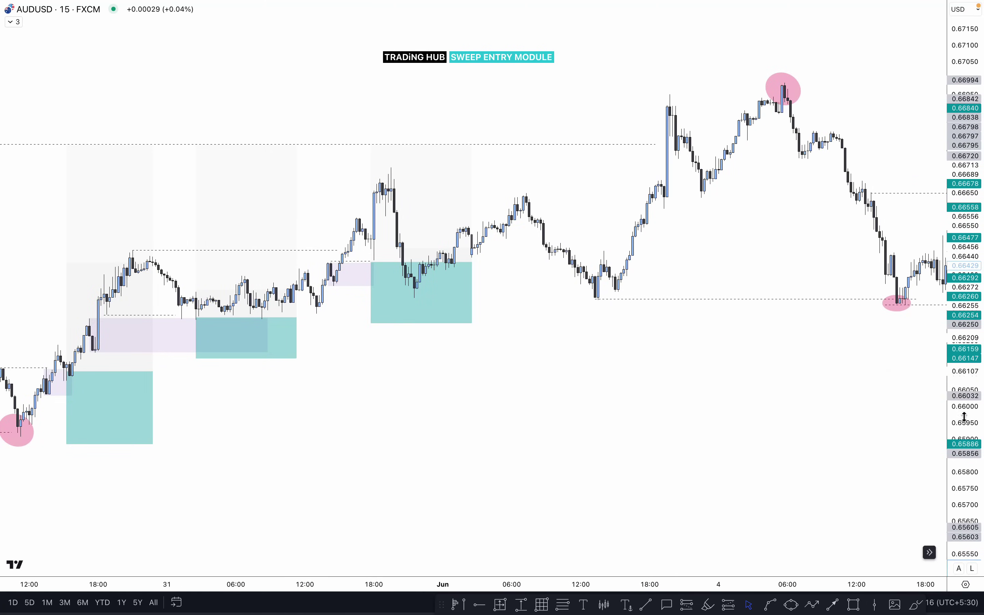
drag(963, 417, 737, 360)
drag(653, 393, 834, 370)
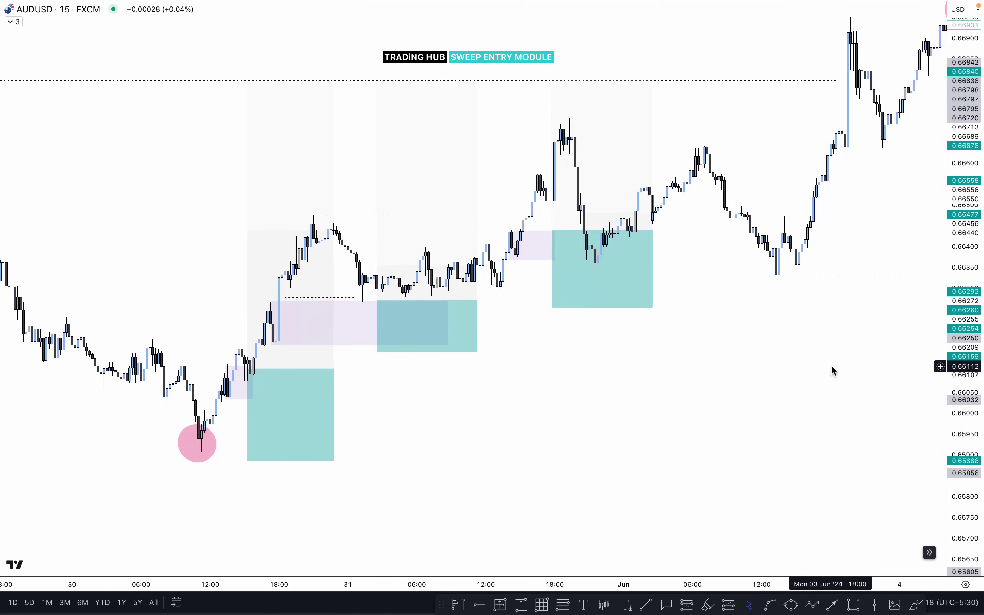